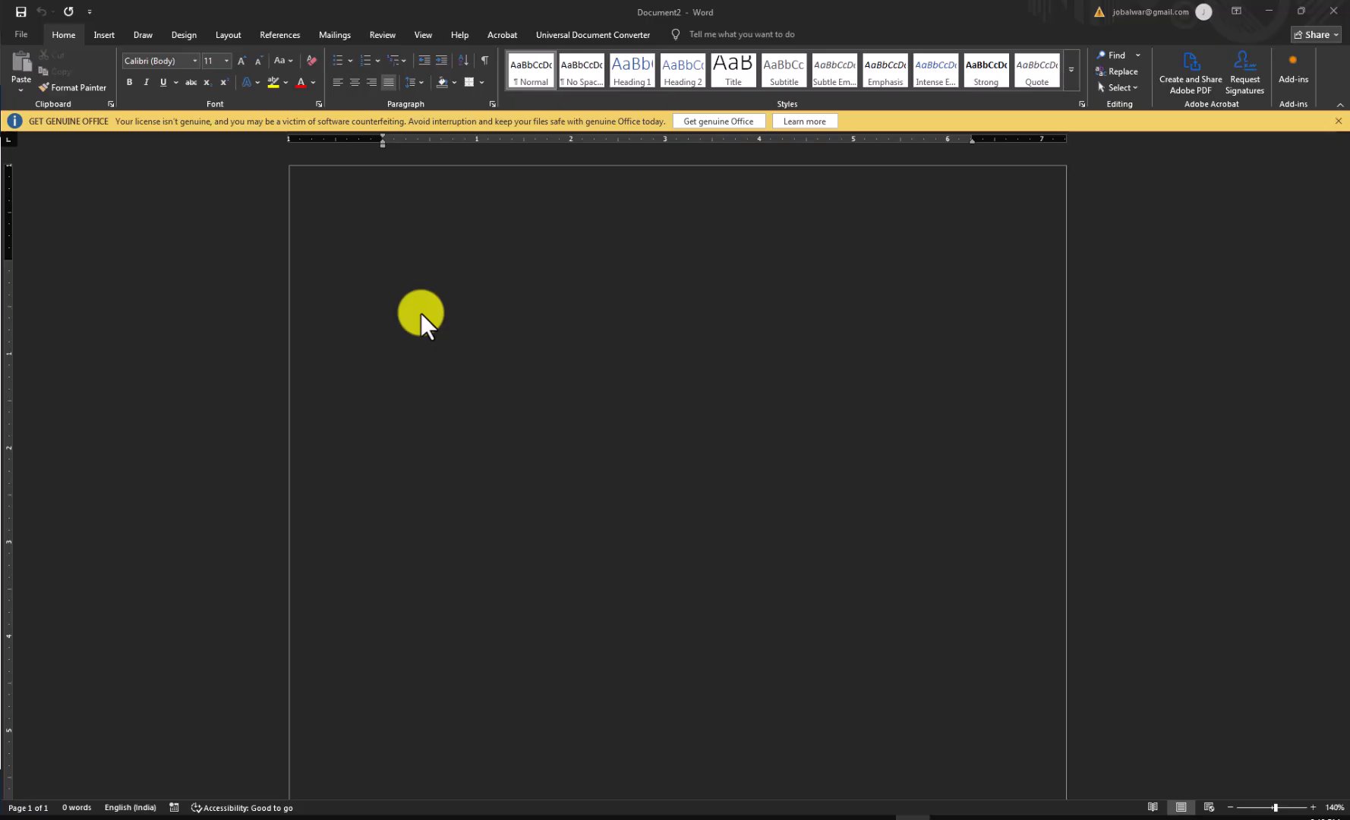
Set the font to Times New Roman at size 12 and write "Shri Shyam" at the start of the document
left_click(433, 263)
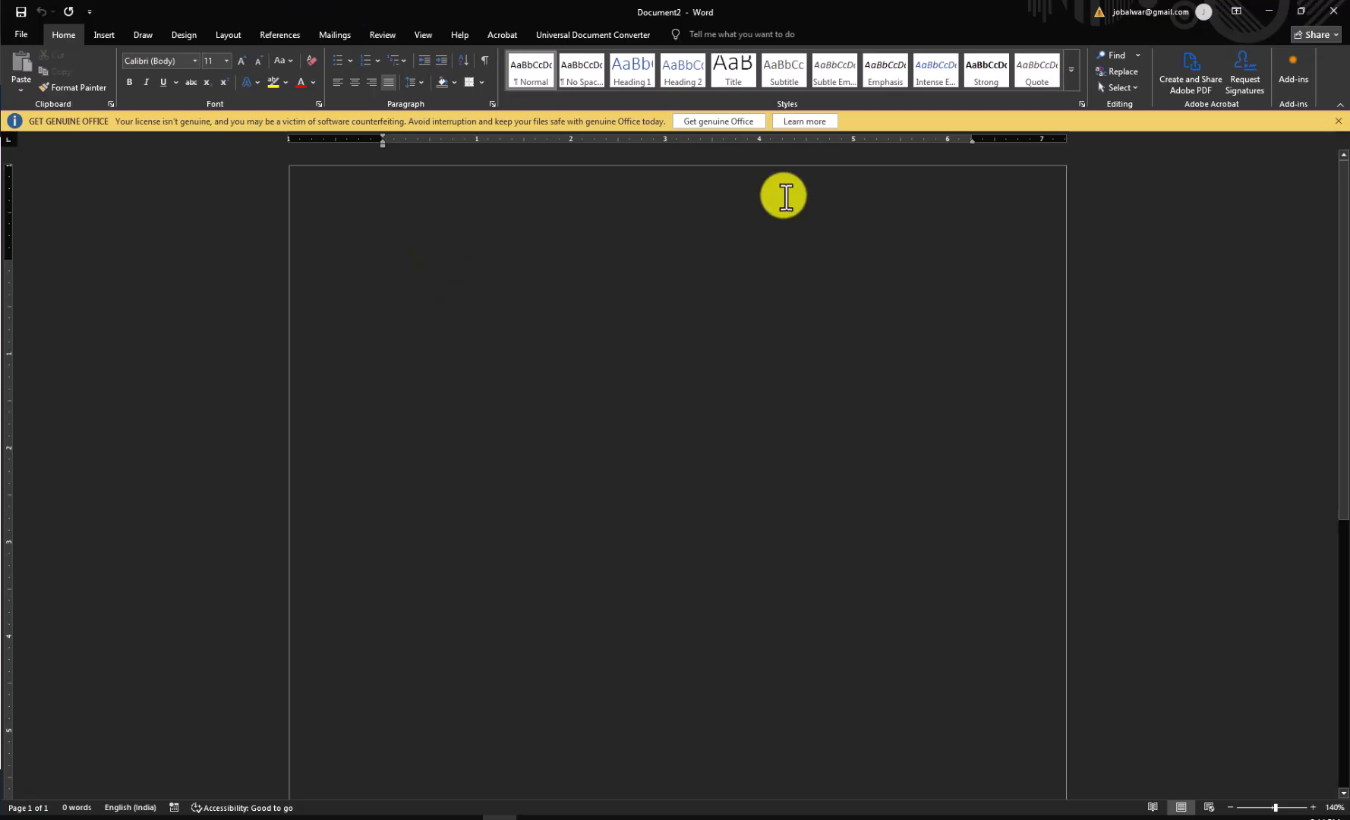
left_click(184, 62)
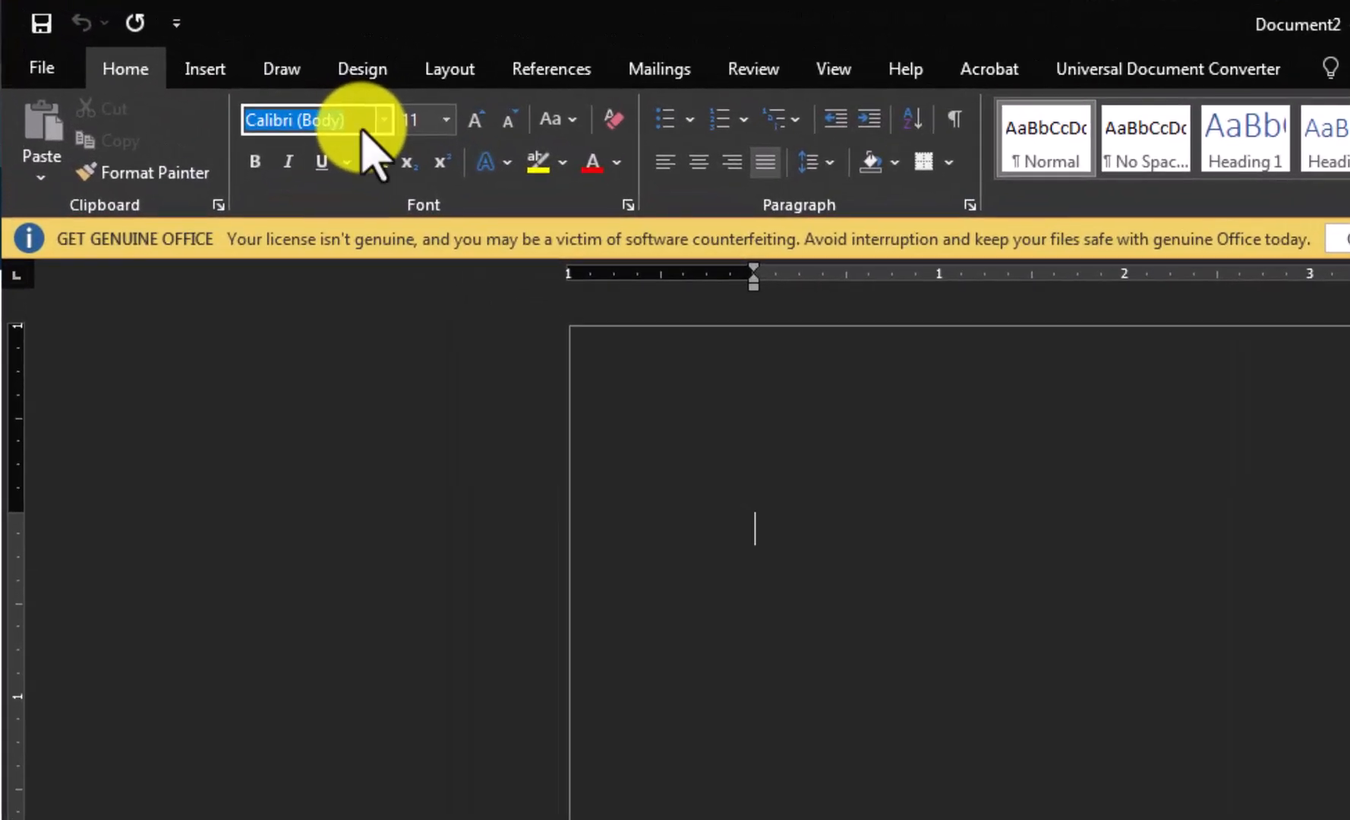
type("Times New Roman")
key("Tab")
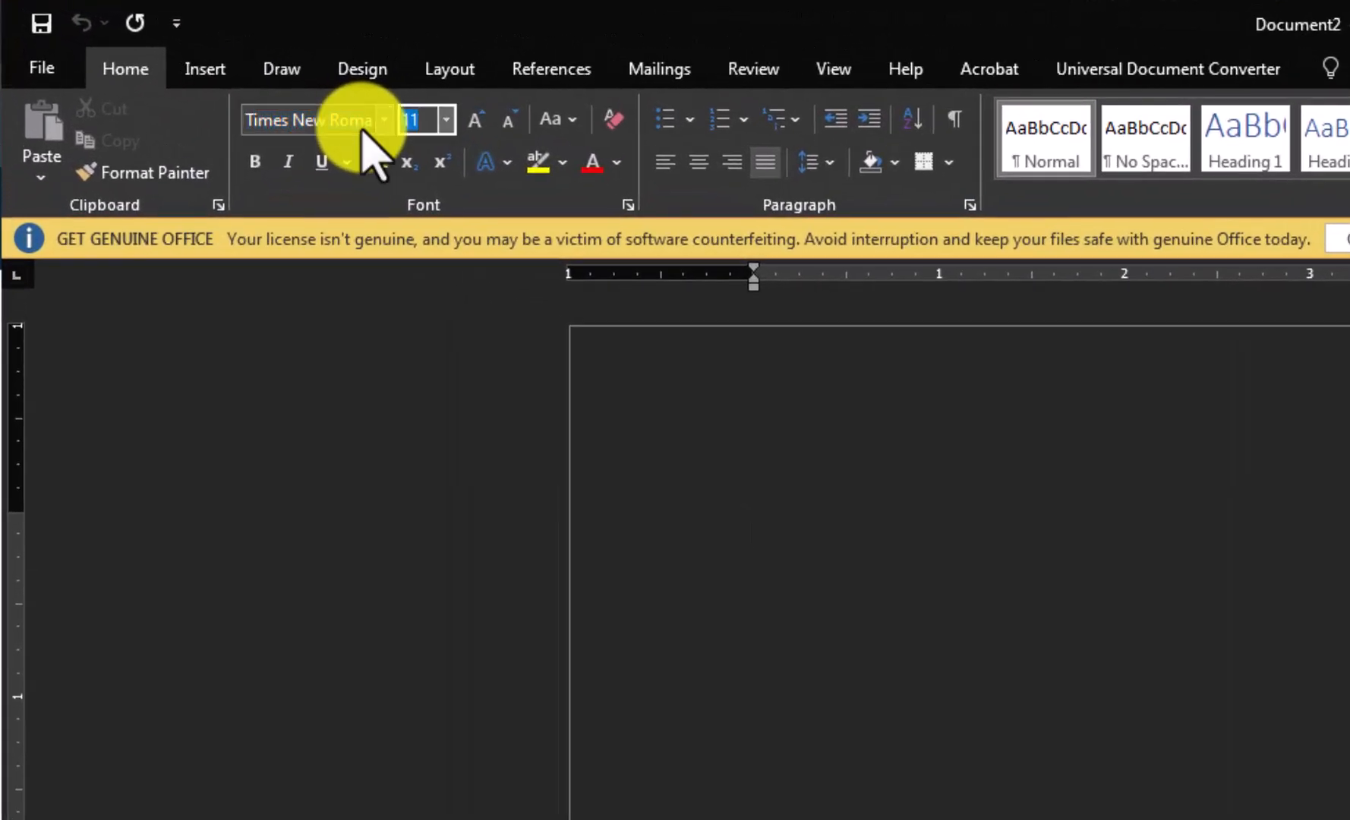
type("12")
key("Return")
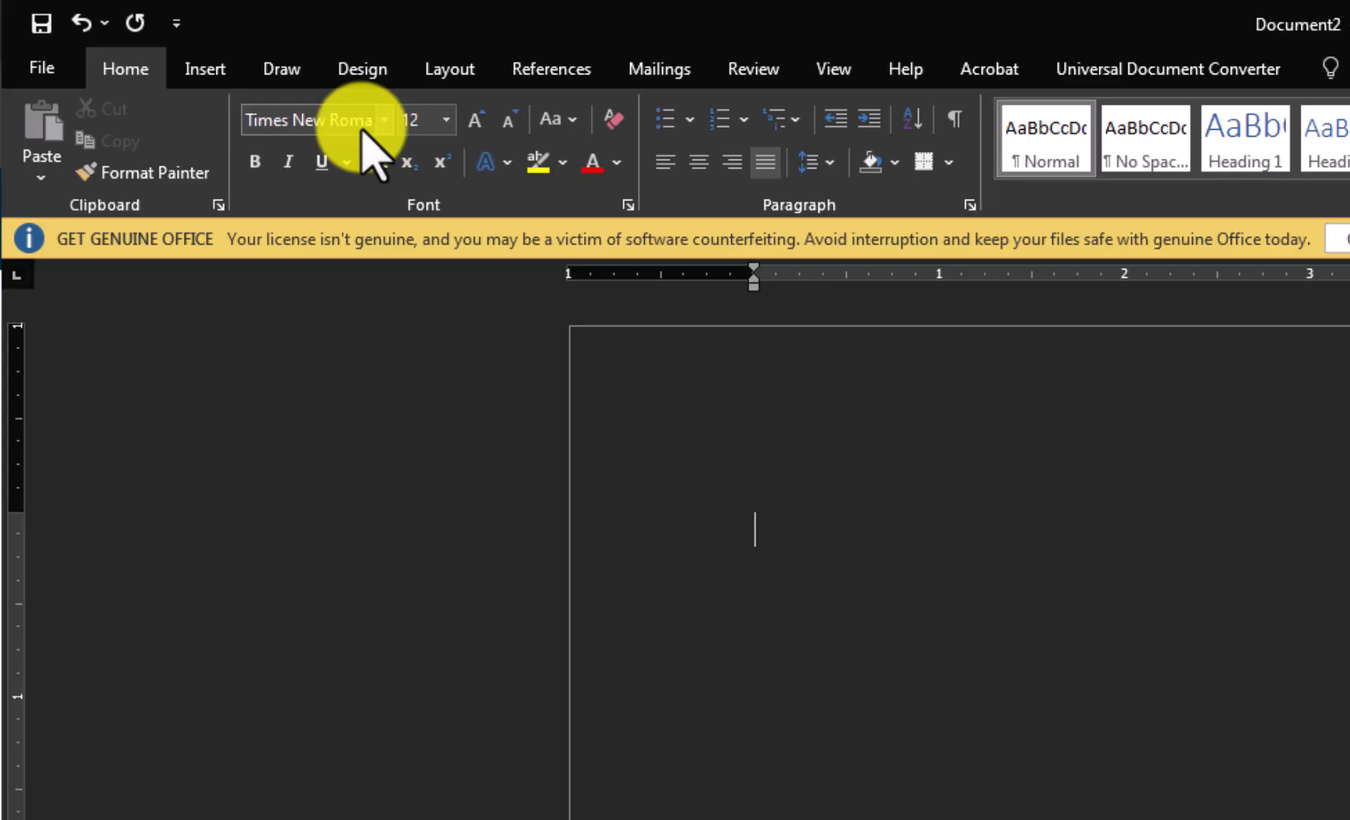
type("Shri")
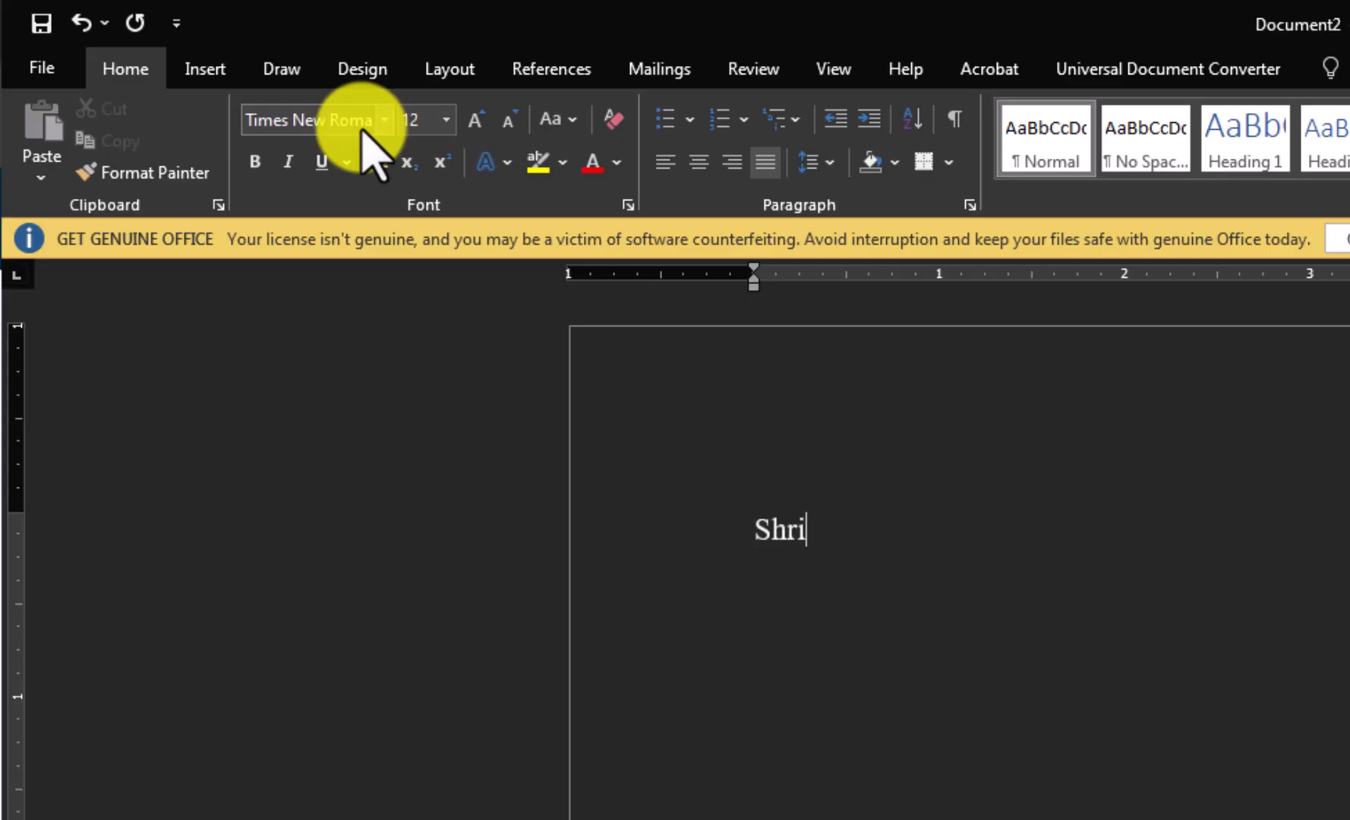
type(" Shyam")
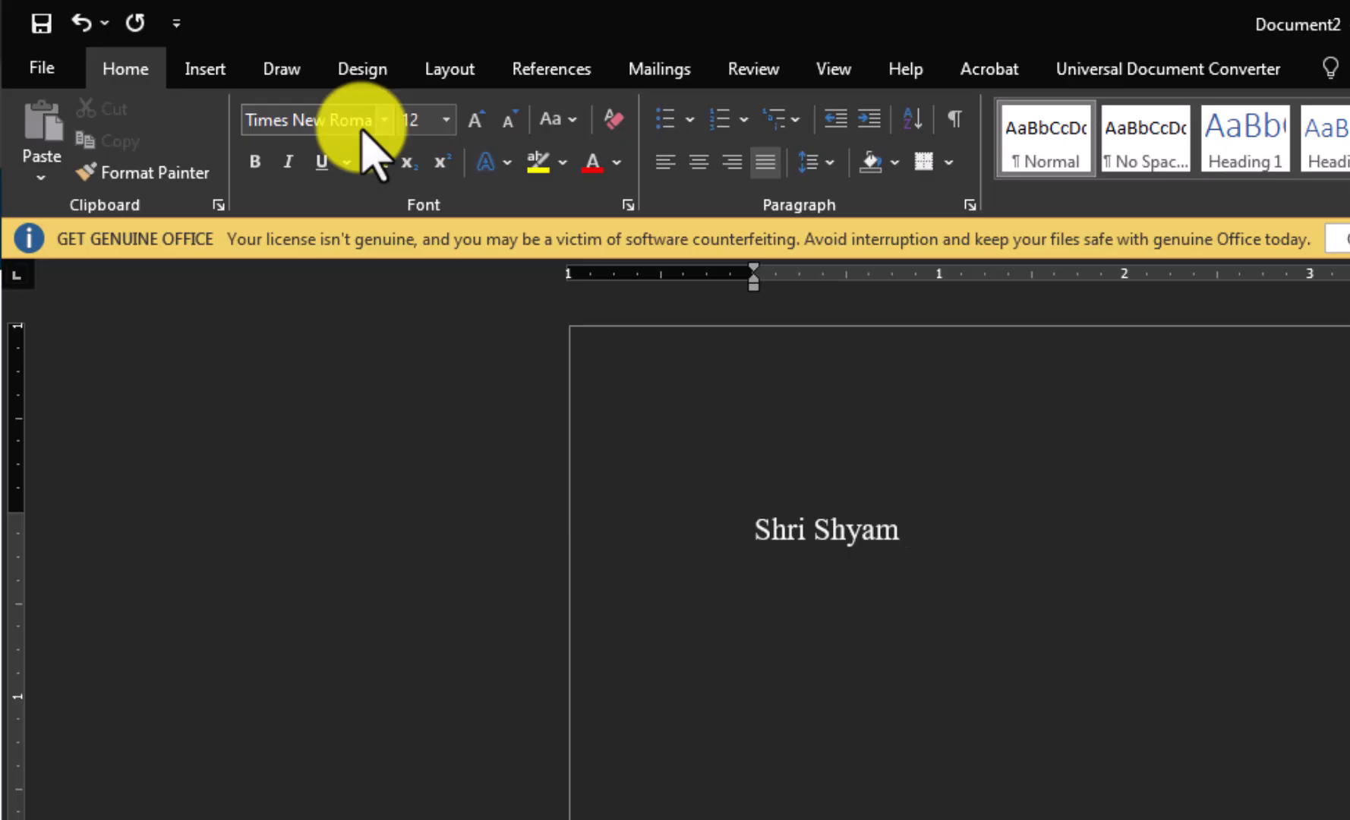
Change the font to DevLys 010 at size 14 and write "श्री" after "Shri Shyam"
left_click(271, 108)
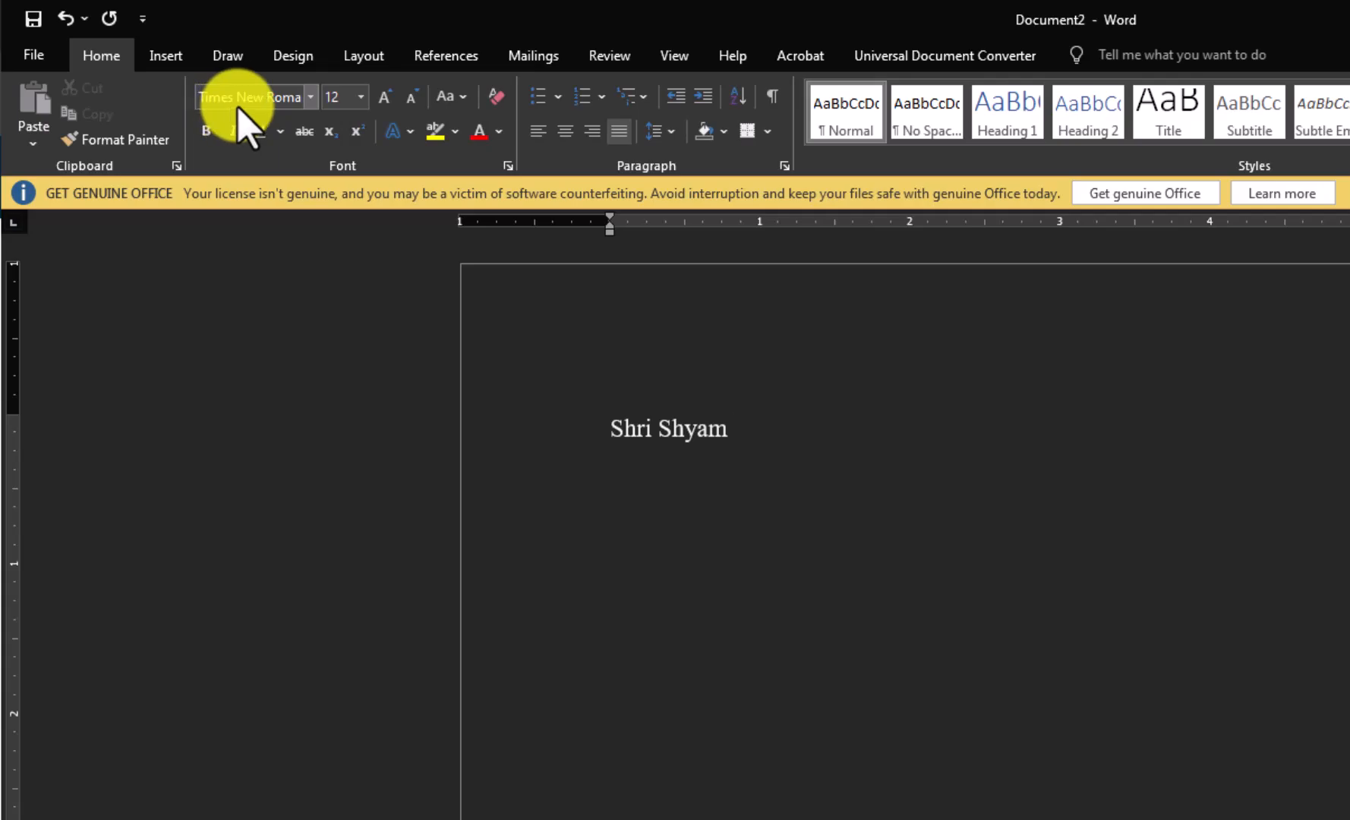
left_click(244, 103)
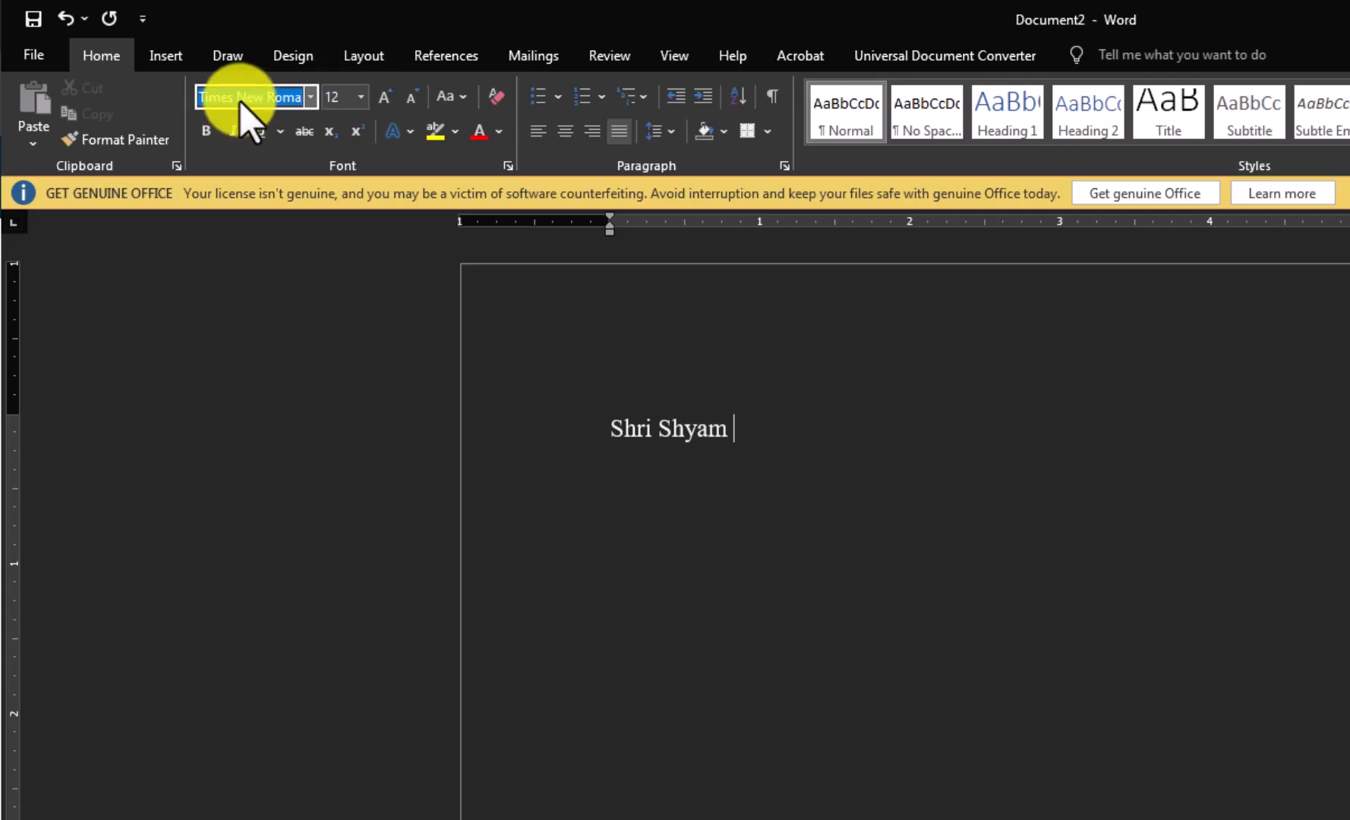
type("DevLys 010")
key("Tab")
type("14")
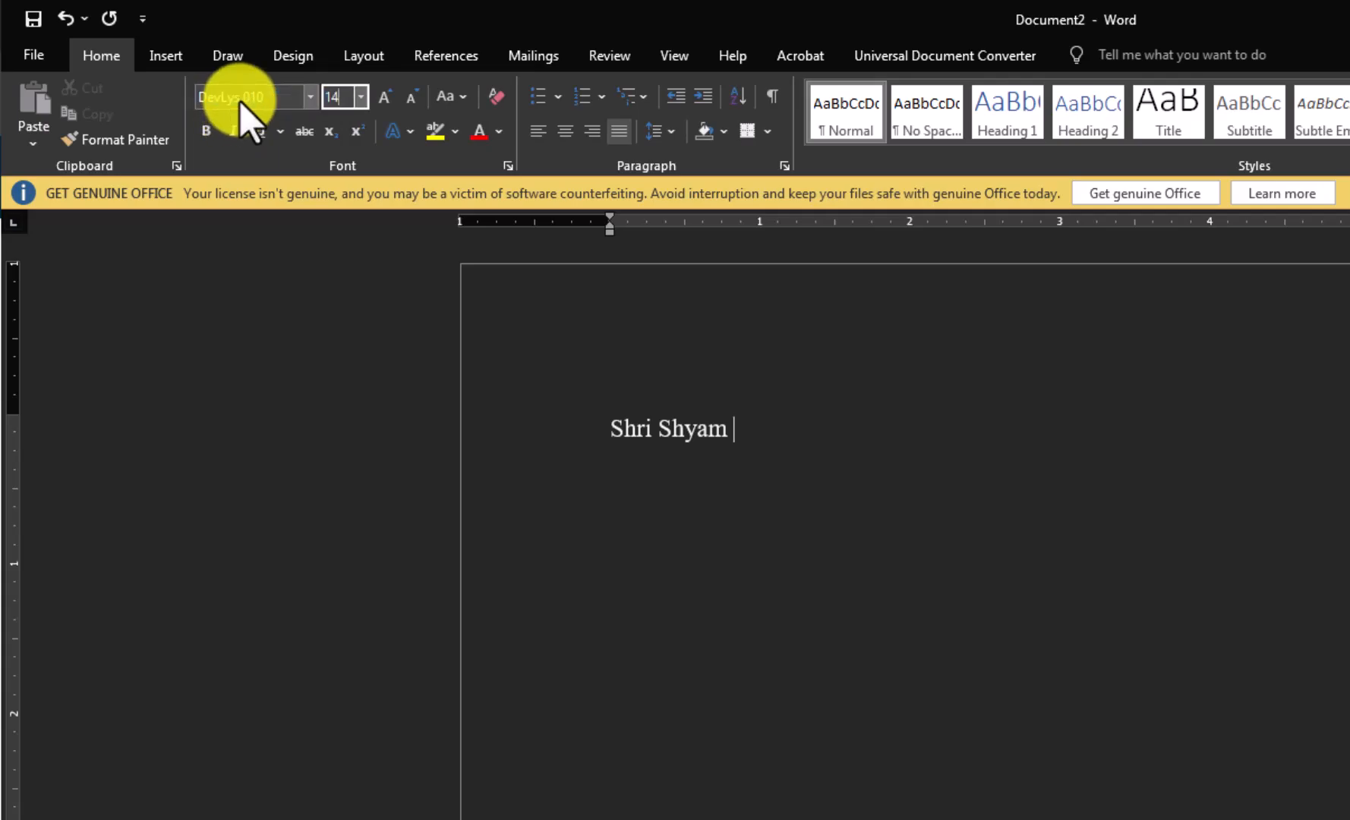
key("Return")
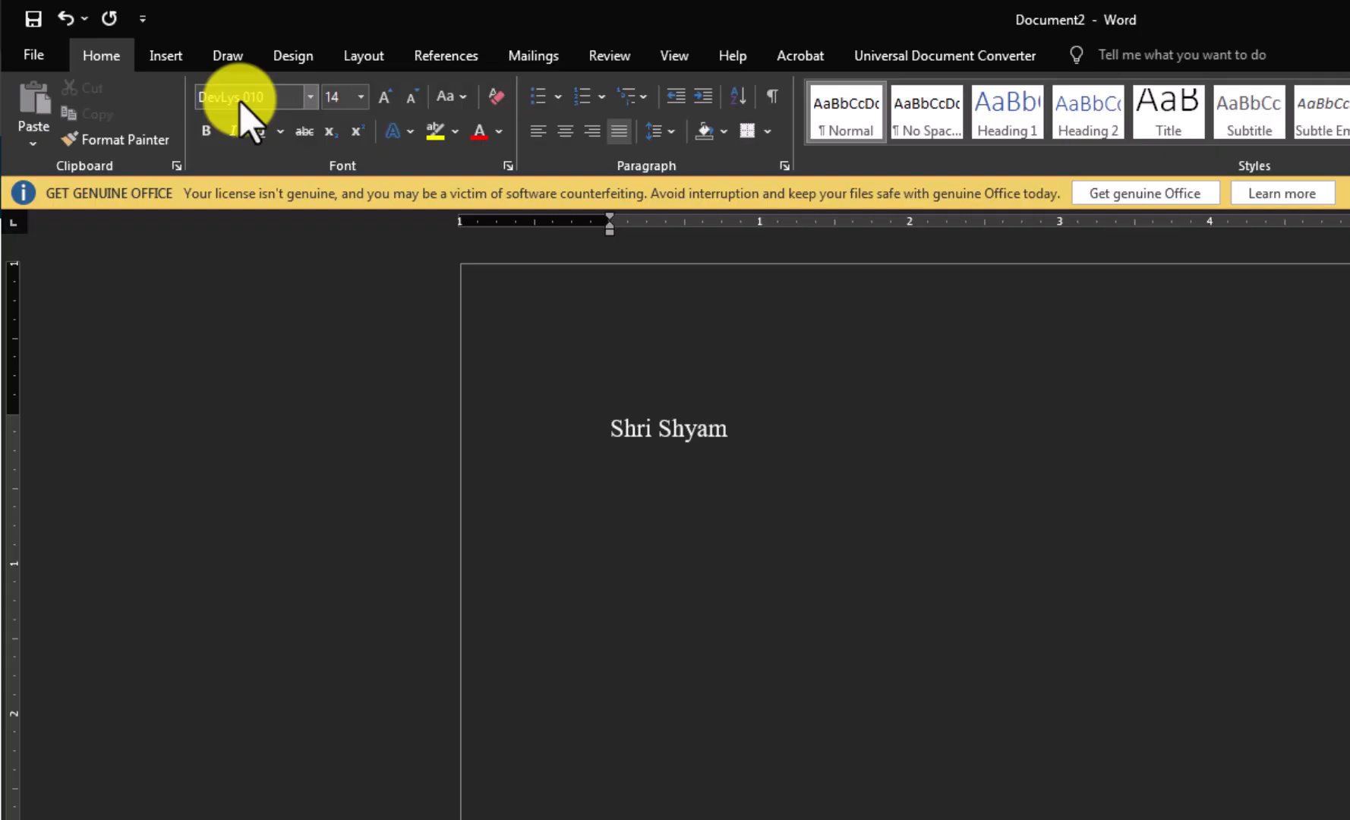
type("Jh")
key("BackSpace")
key("BackSpace")
key("BackSpace")
type("h")
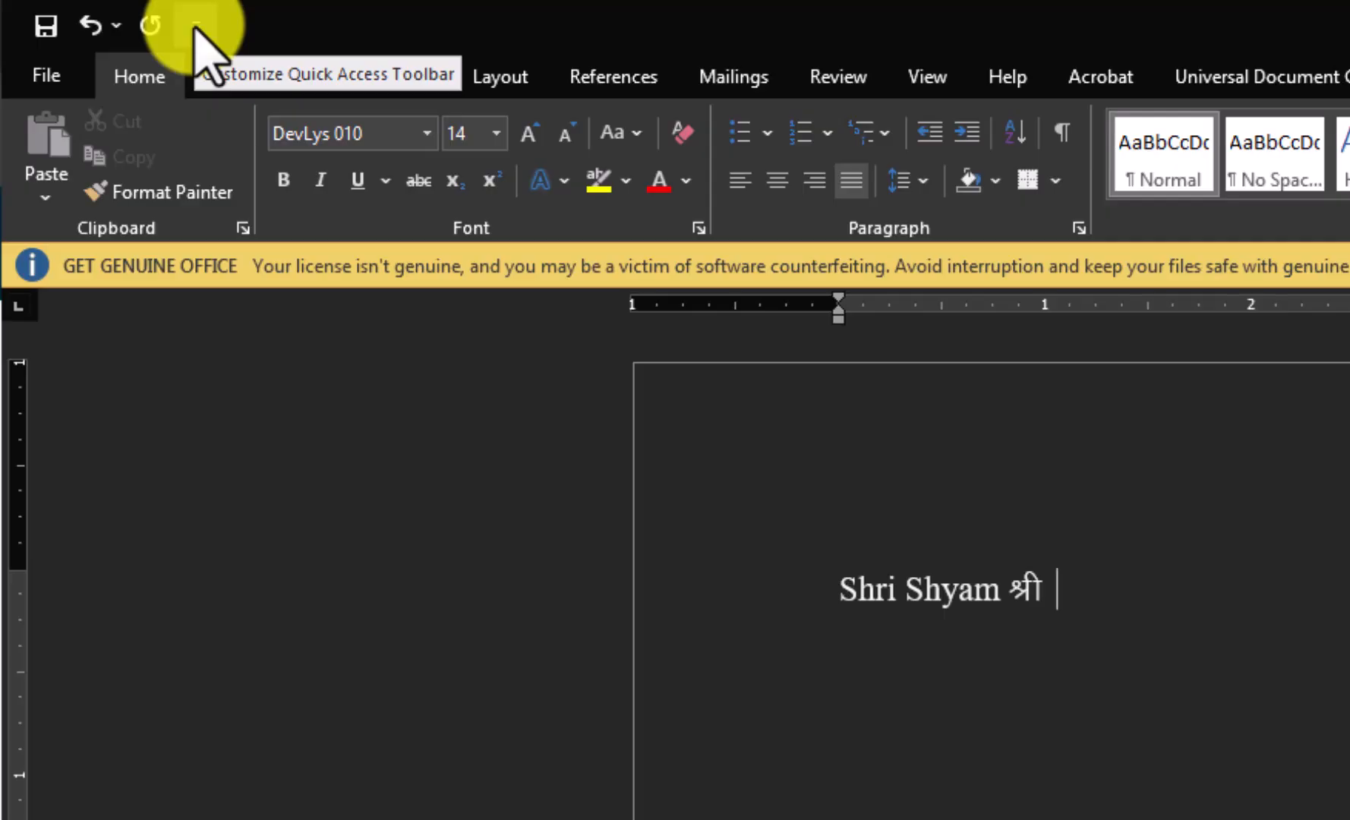
Open the keyboard shortcut customization dialog from Word's ribbon customization options
left_click(196, 30)
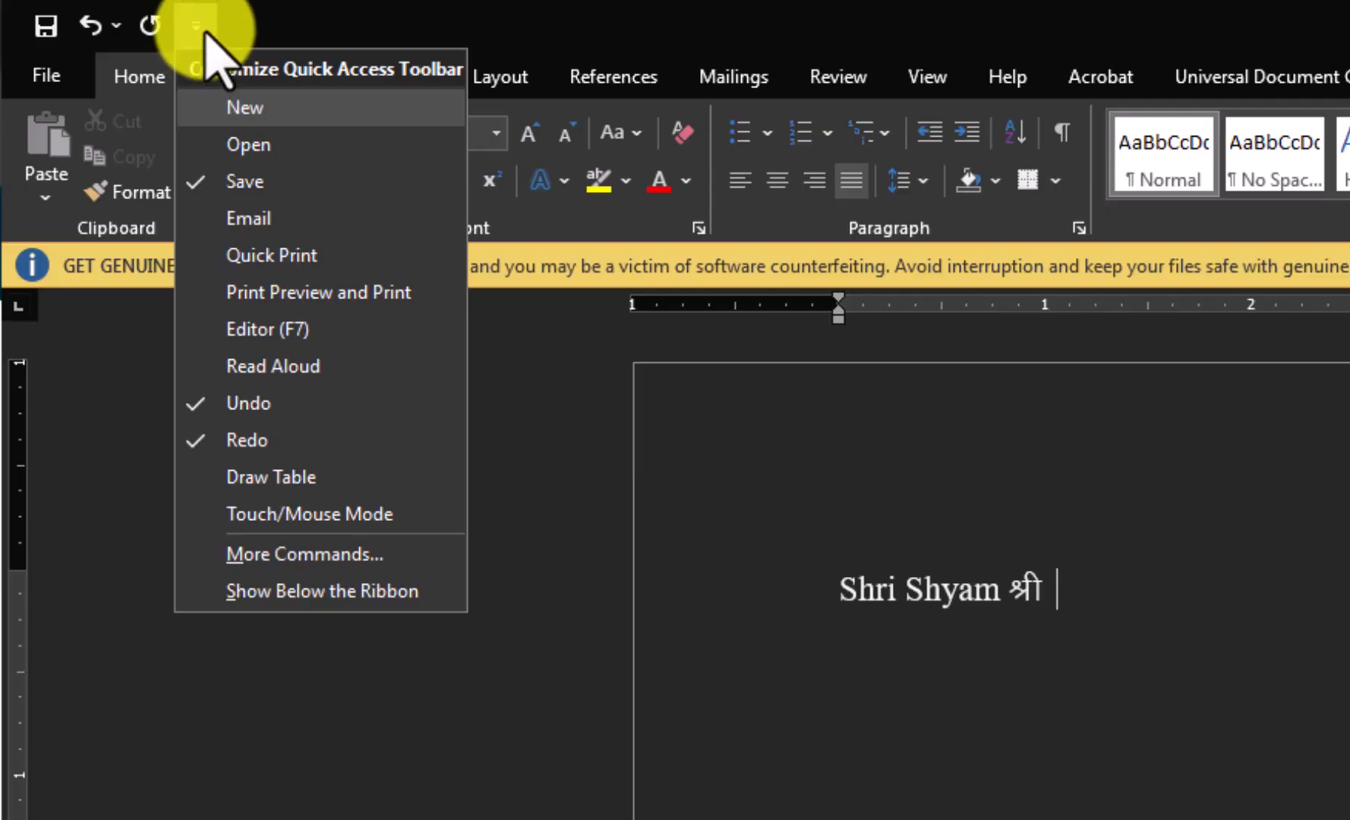
left_click(262, 550)
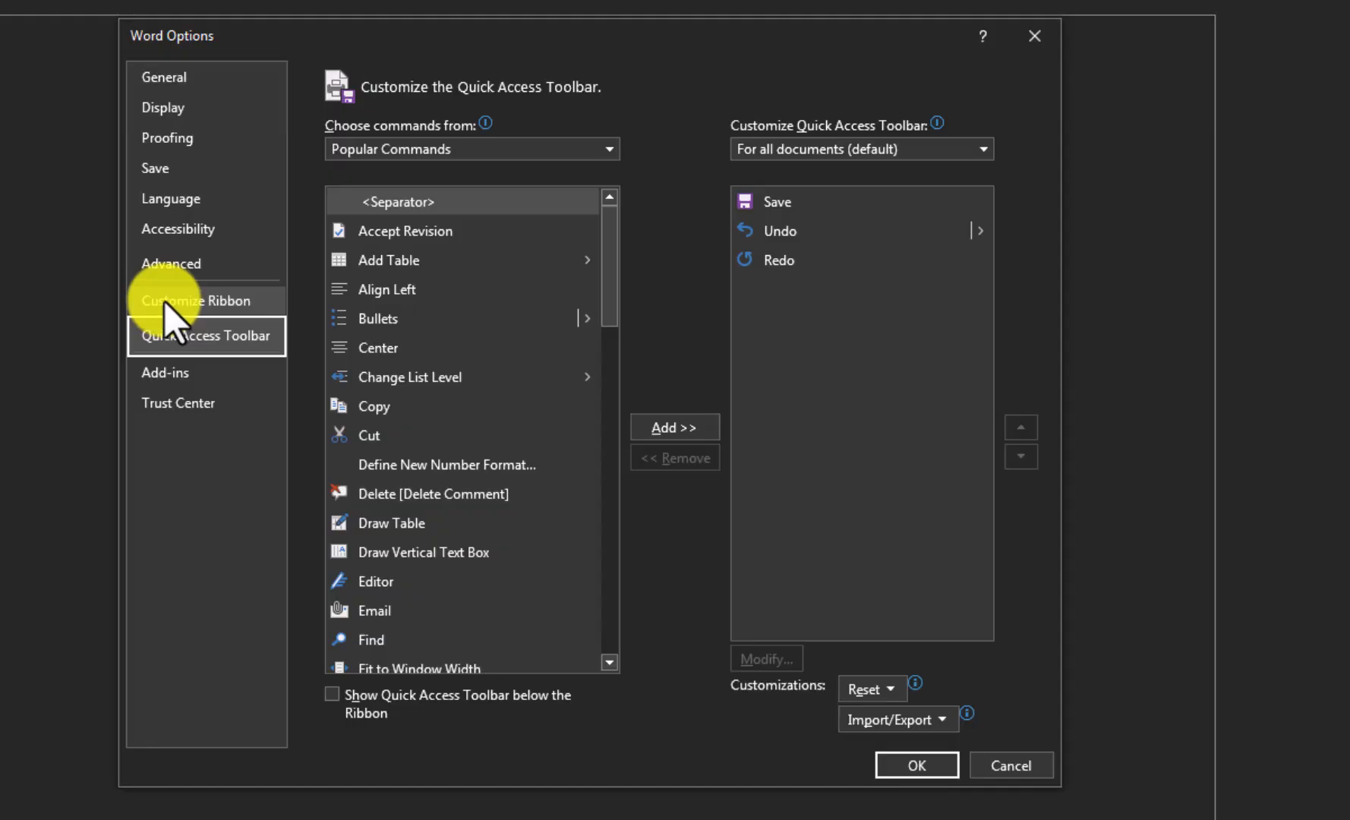
left_click(165, 301)
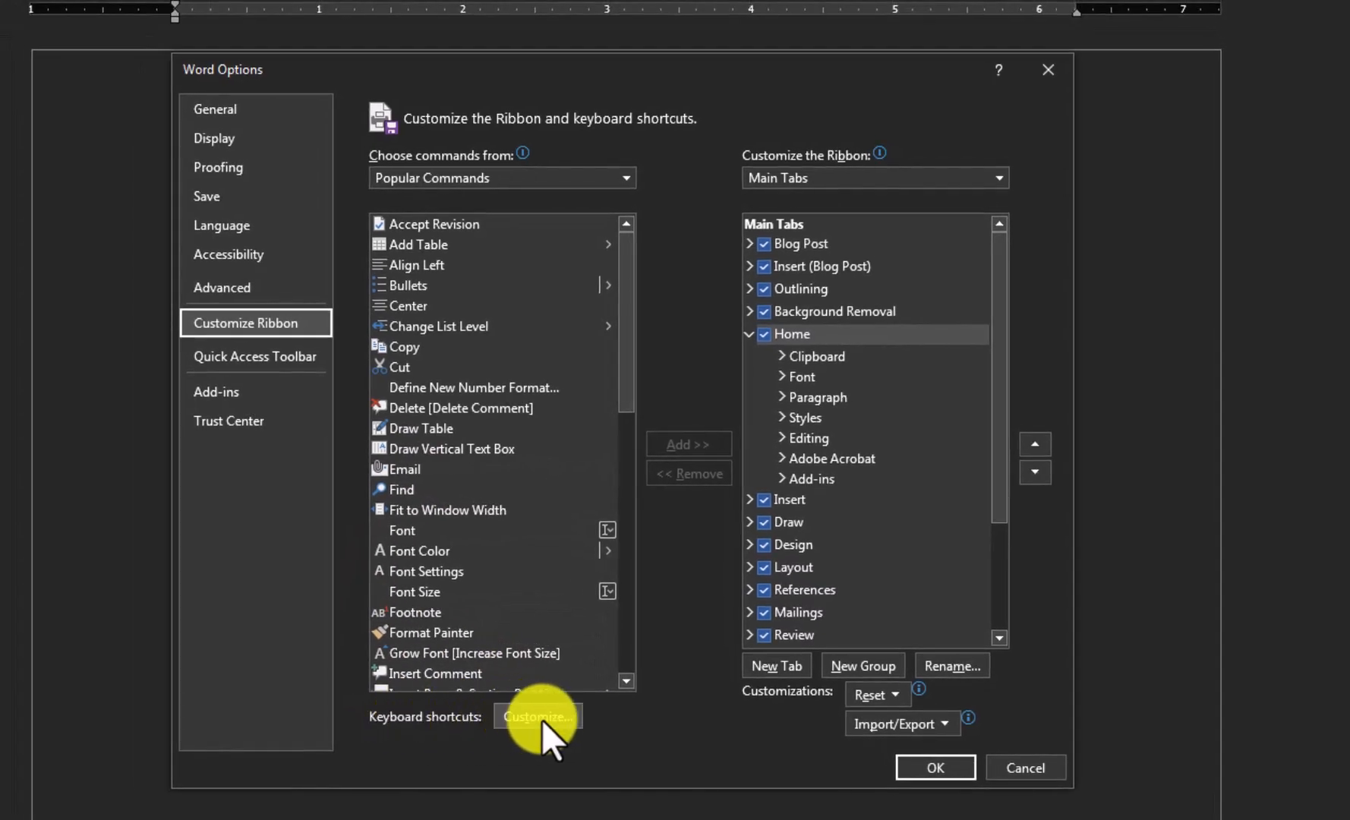
left_click(542, 717)
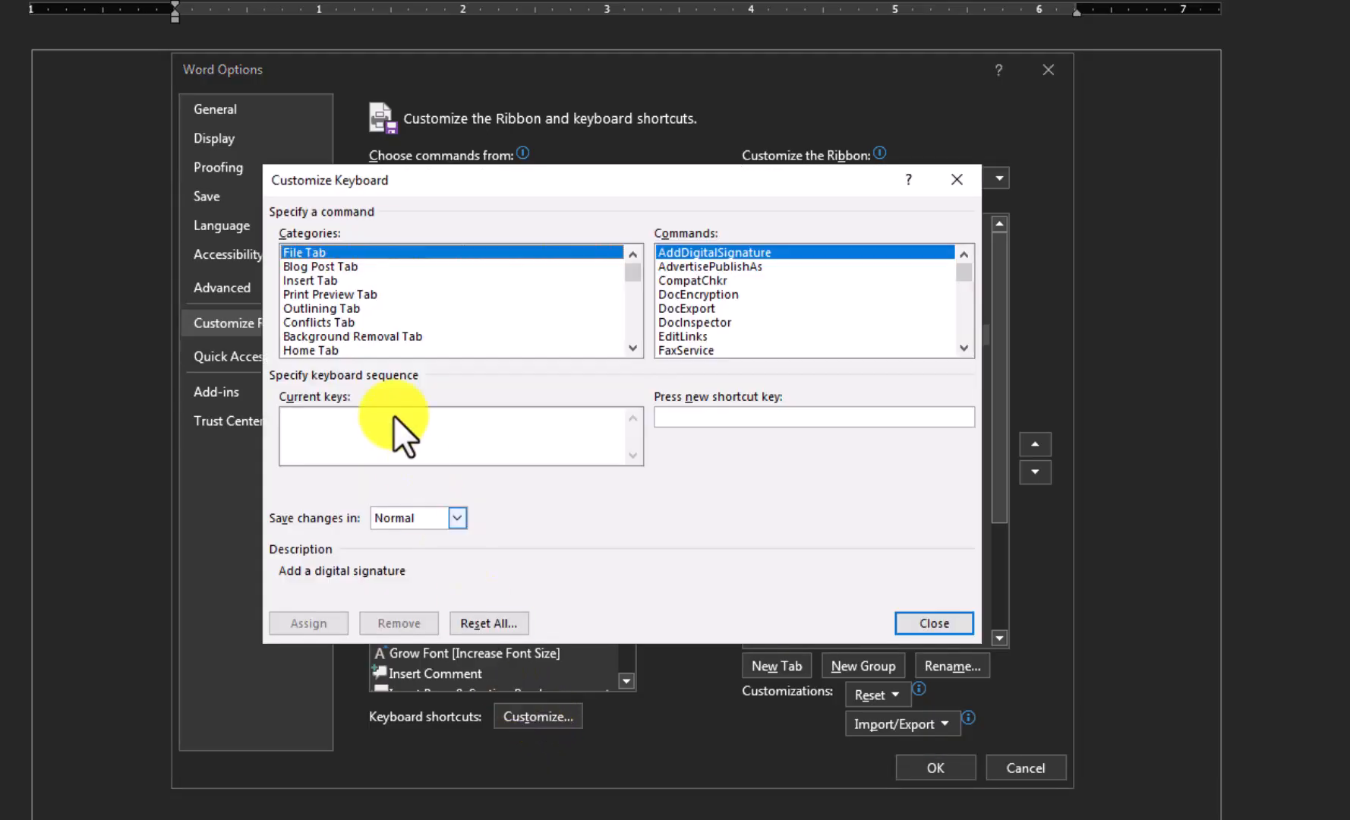
Assign the shortcut Ctrl+E to the Times New Roman font in the Fonts category
left_click_drag(631, 273, 631, 341)
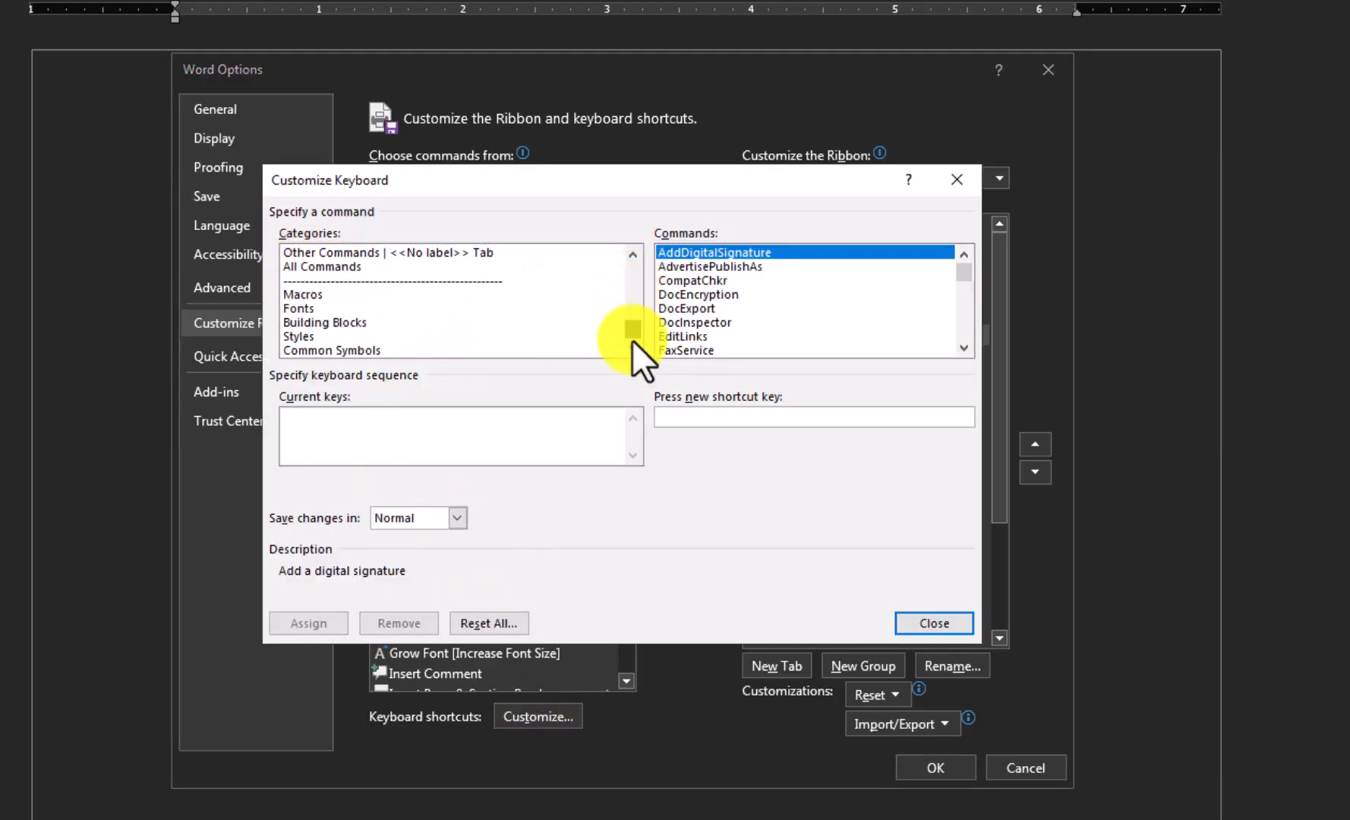
left_click(295, 308)
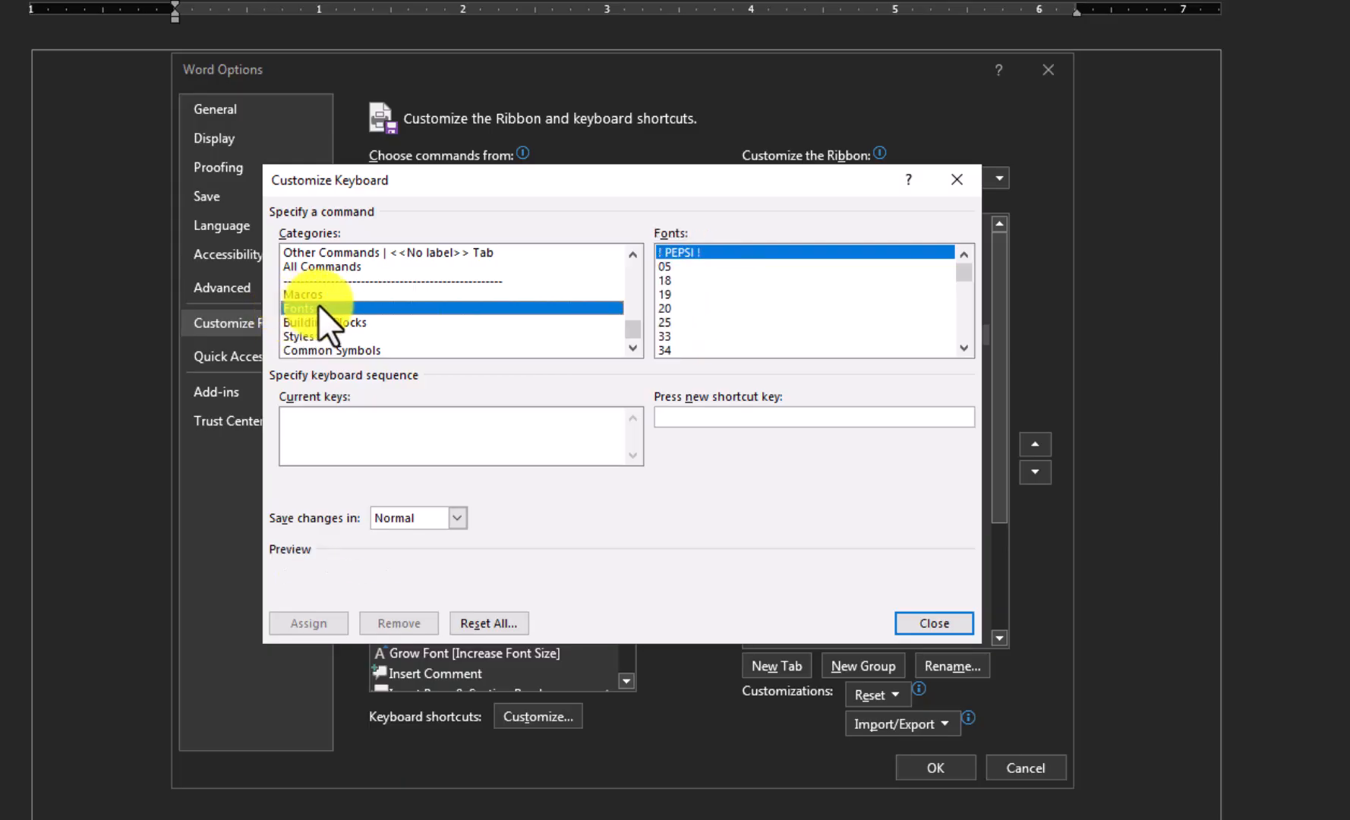
left_click(671, 279)
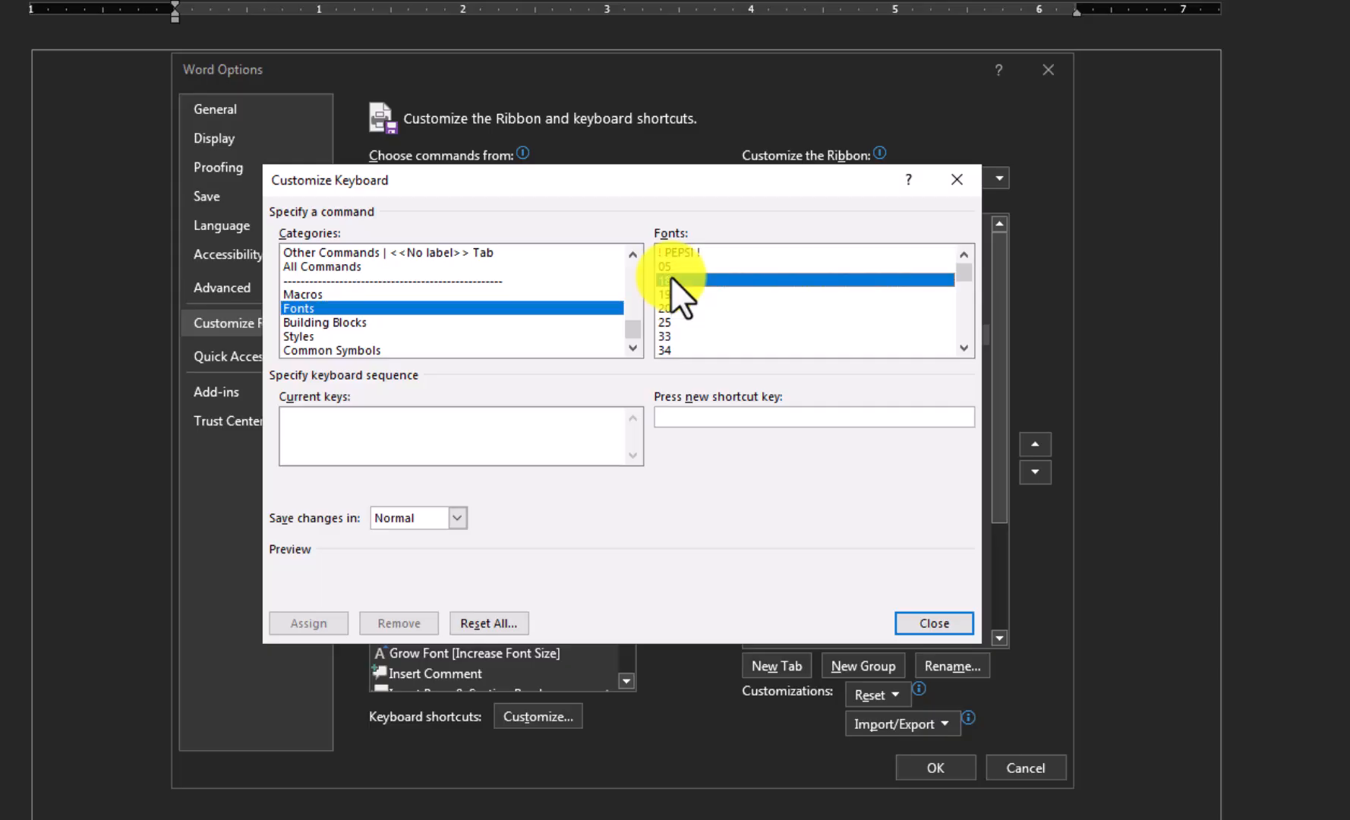
type("times")
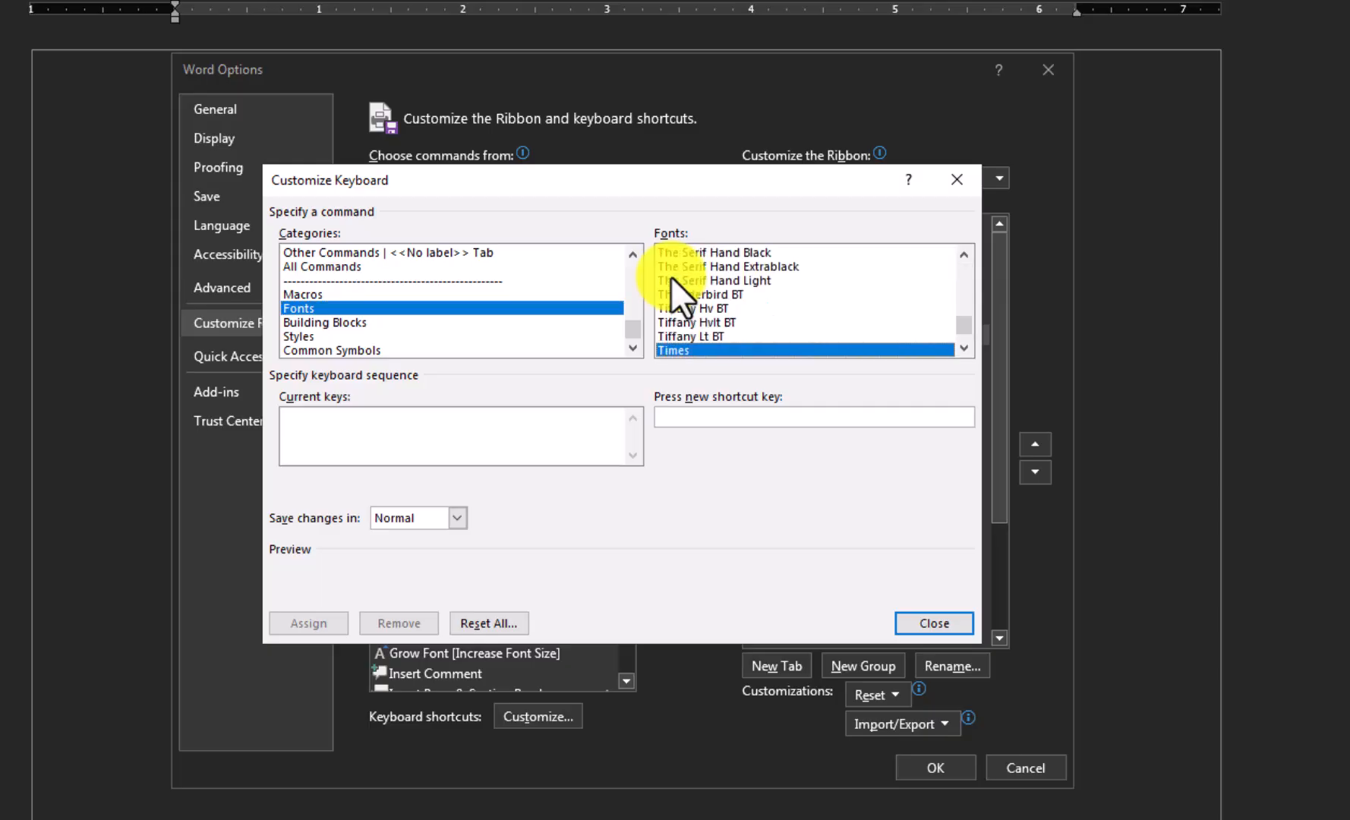
key("Down")
key("Down")
key("Up")
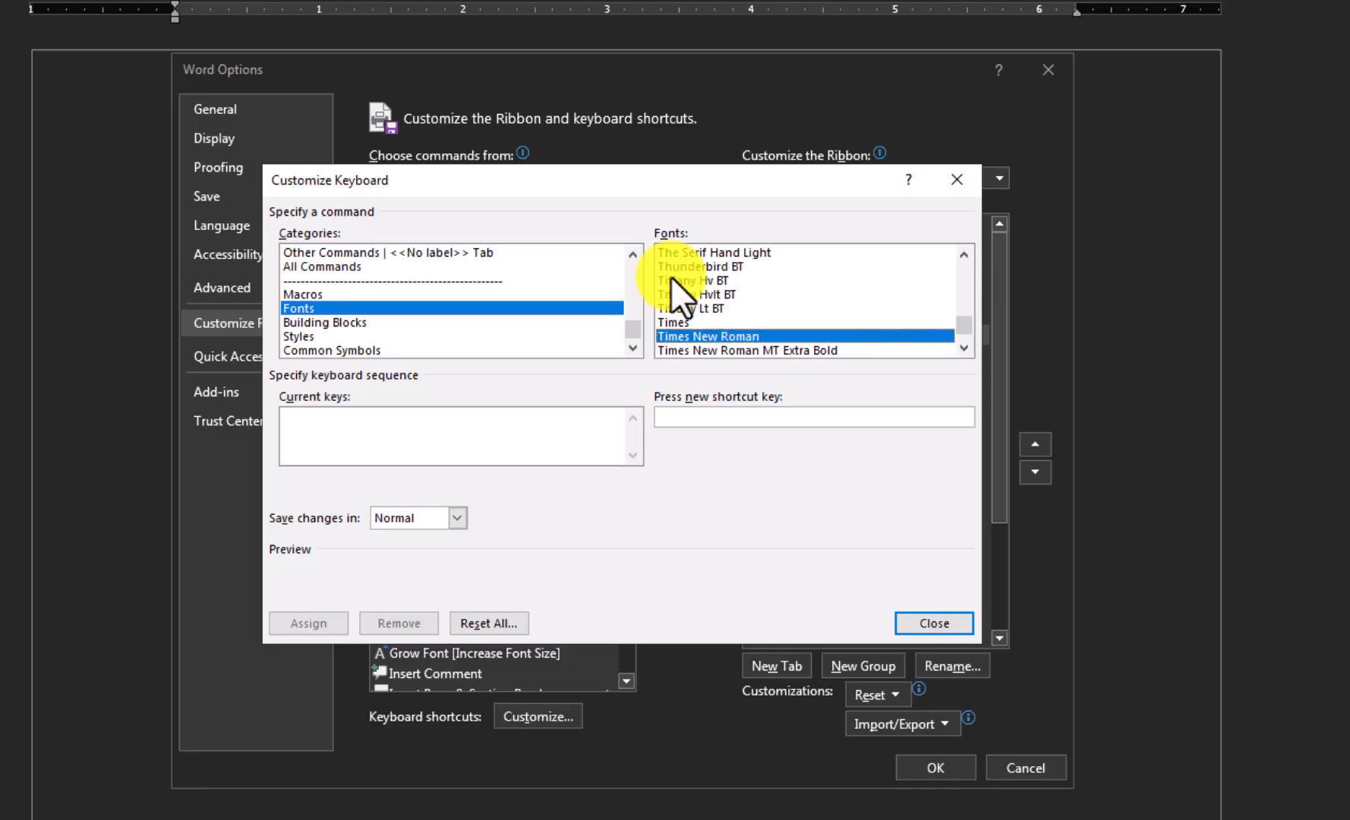
left_click(679, 414)
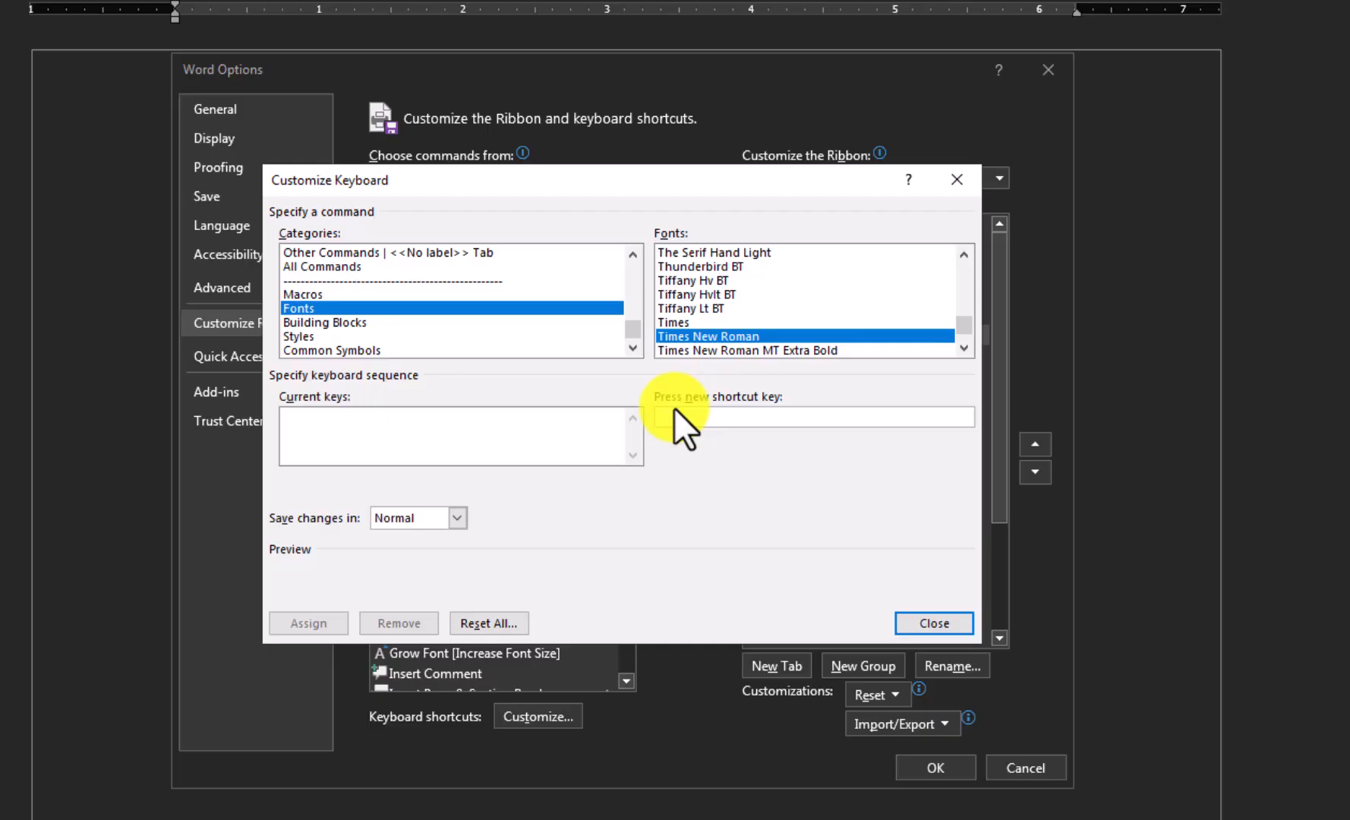
key("ctrl+f")
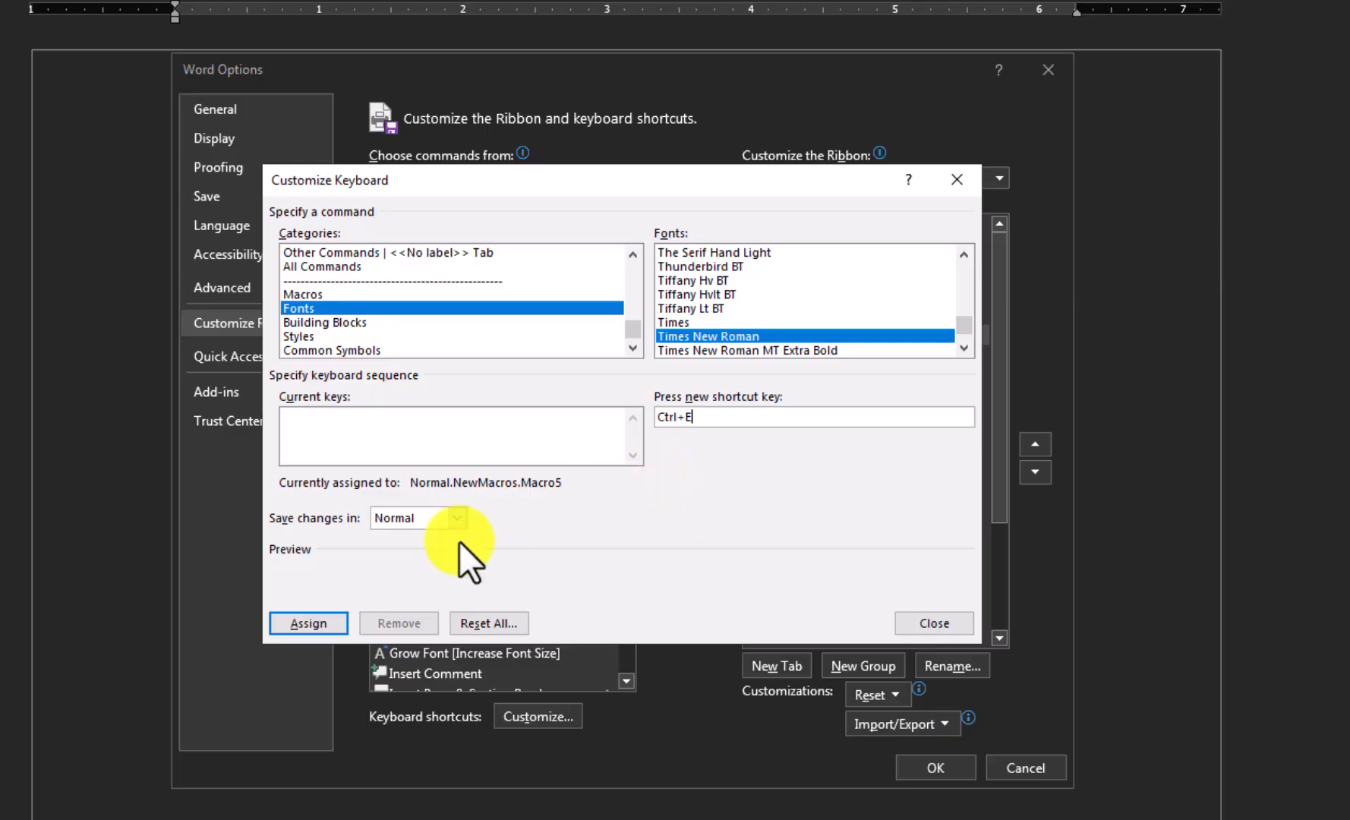
left_click(296, 623)
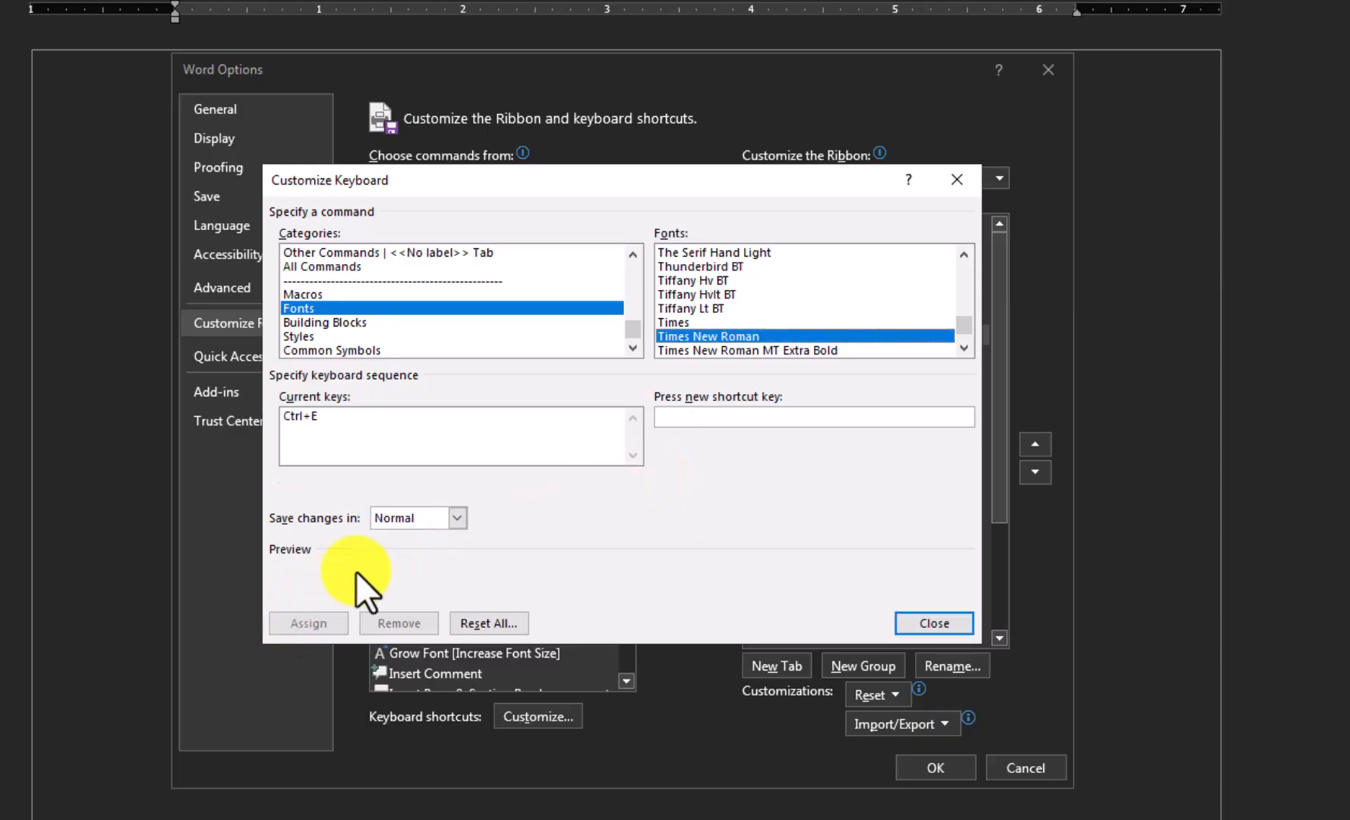
Assign the shortcut Ctrl+H to the first DevLys 010 font entry and accept the Word options
left_click(683, 298)
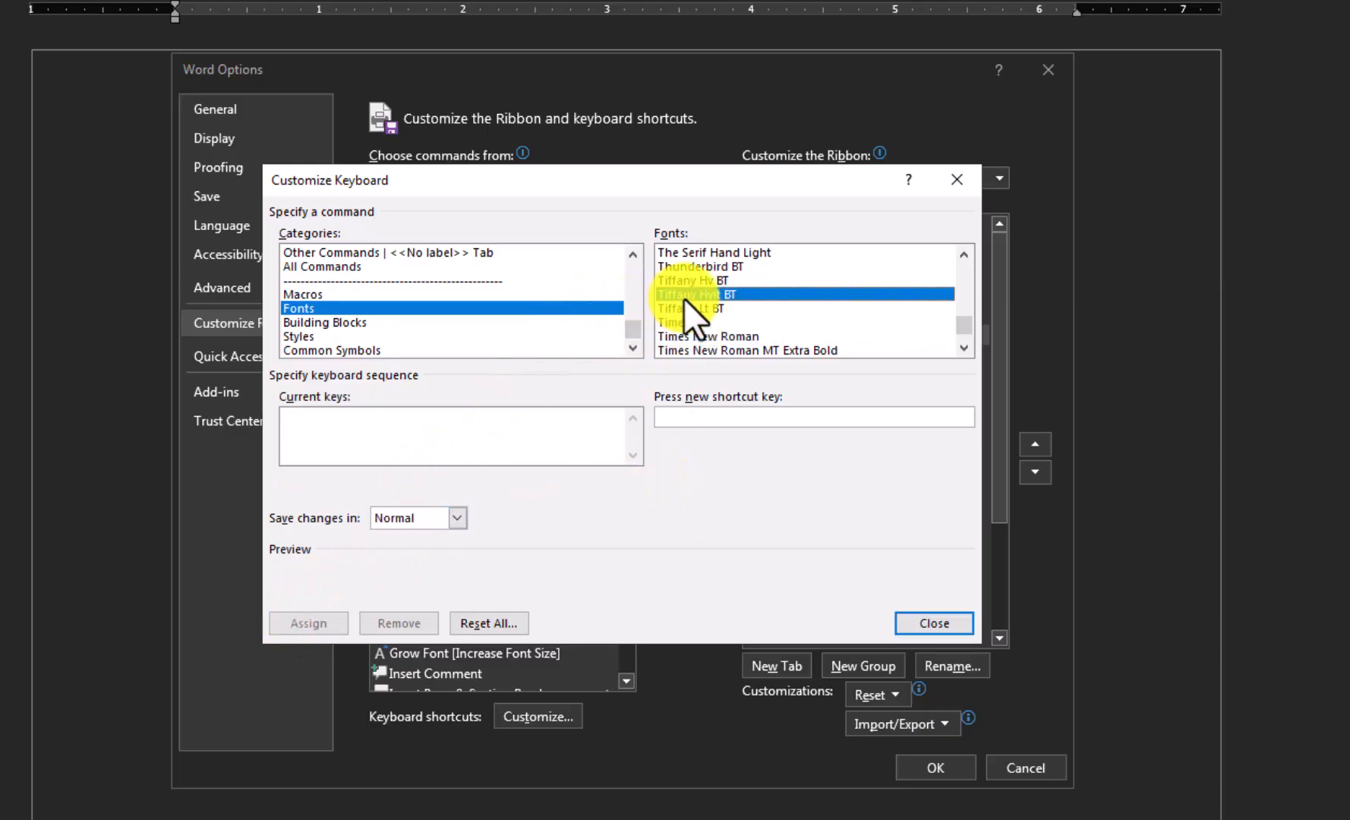
type("dev")
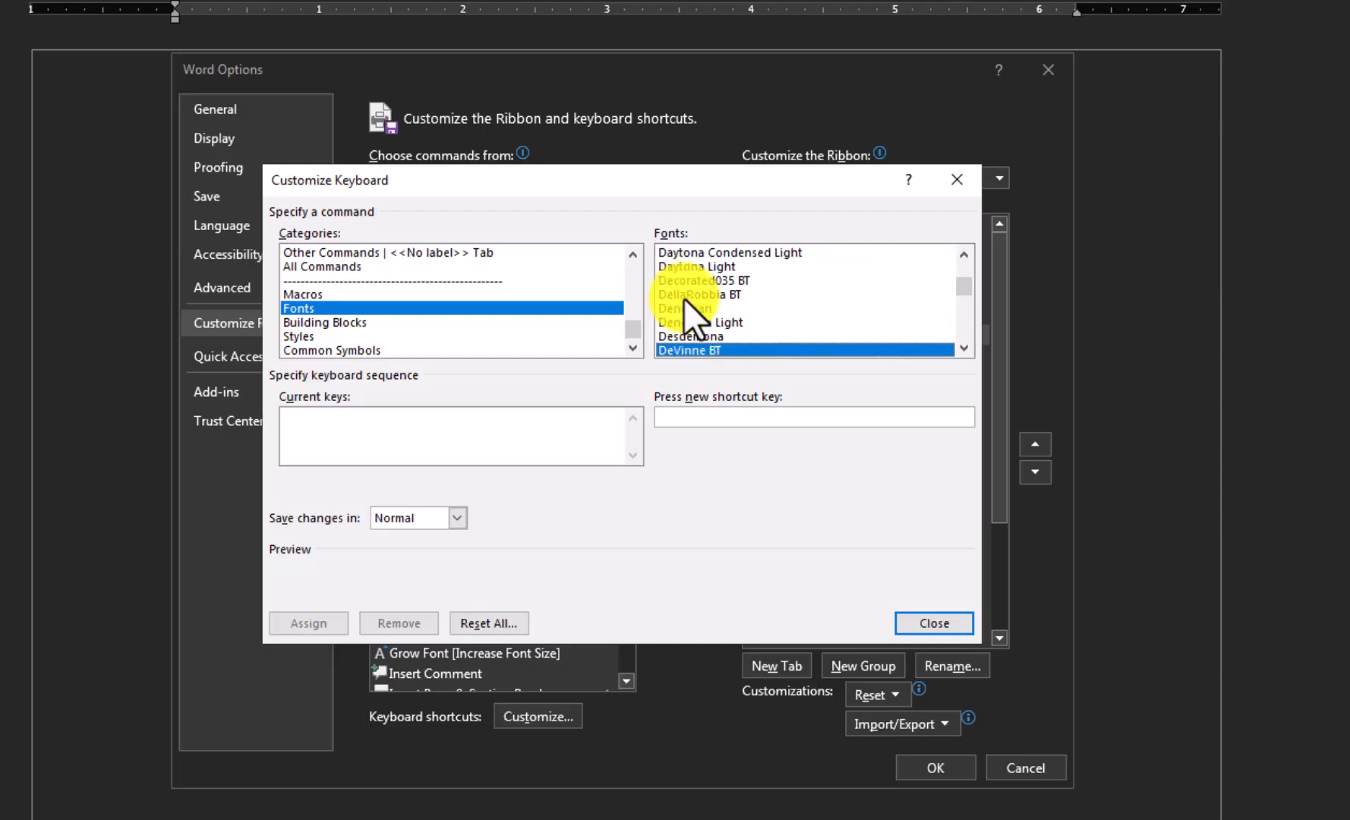
key("Down")
key("Down")
key("Down")
key("Down")
key("Up")
key("Up")
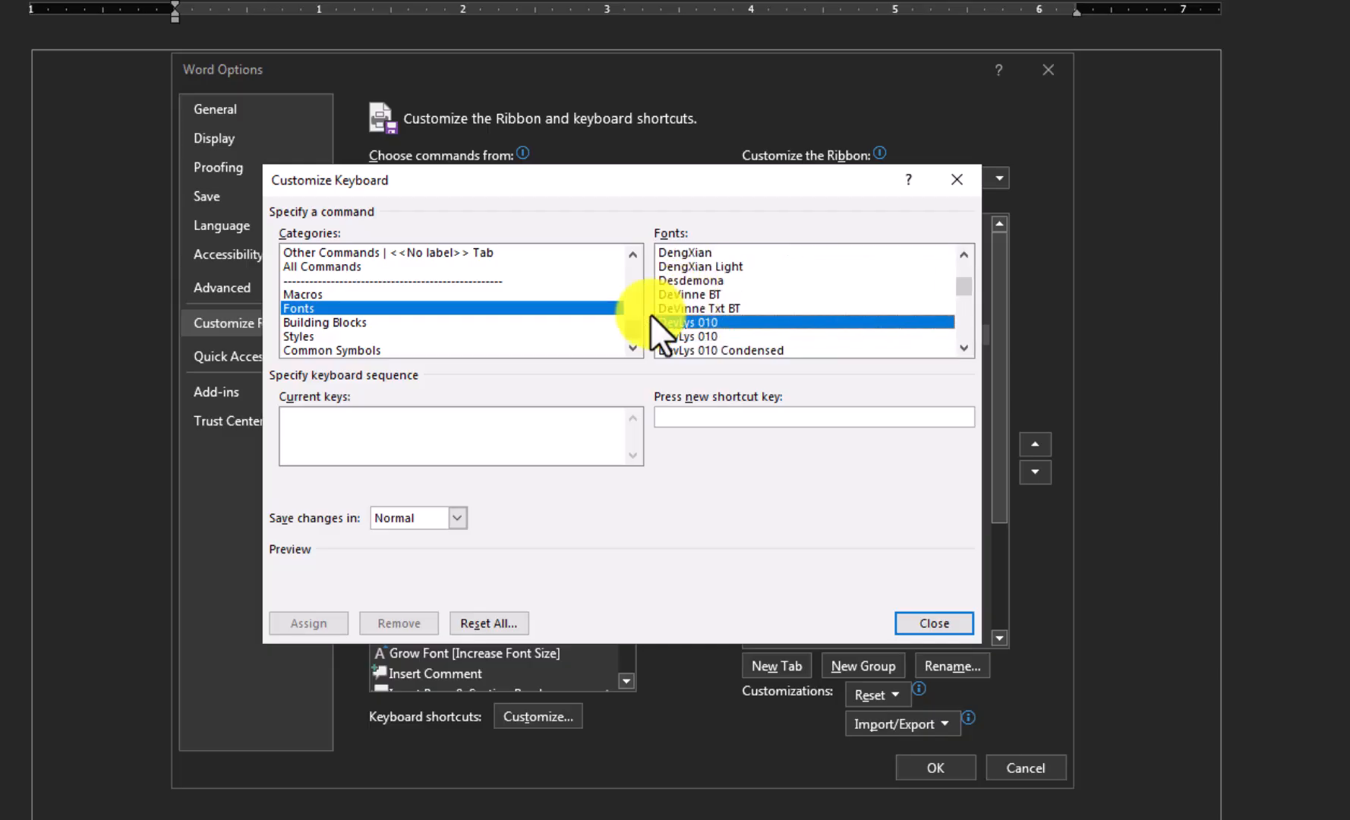
left_click(678, 419)
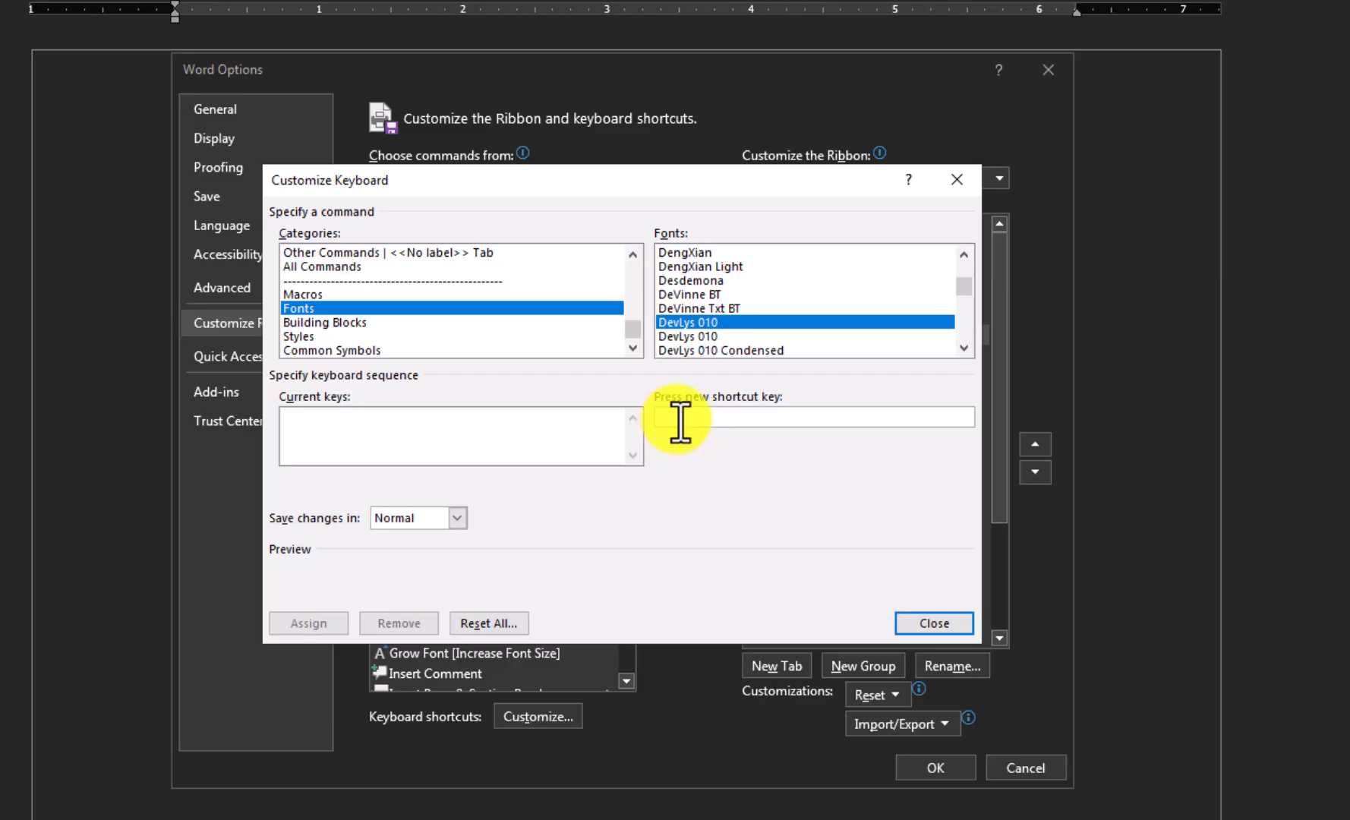
key("ctrl+h")
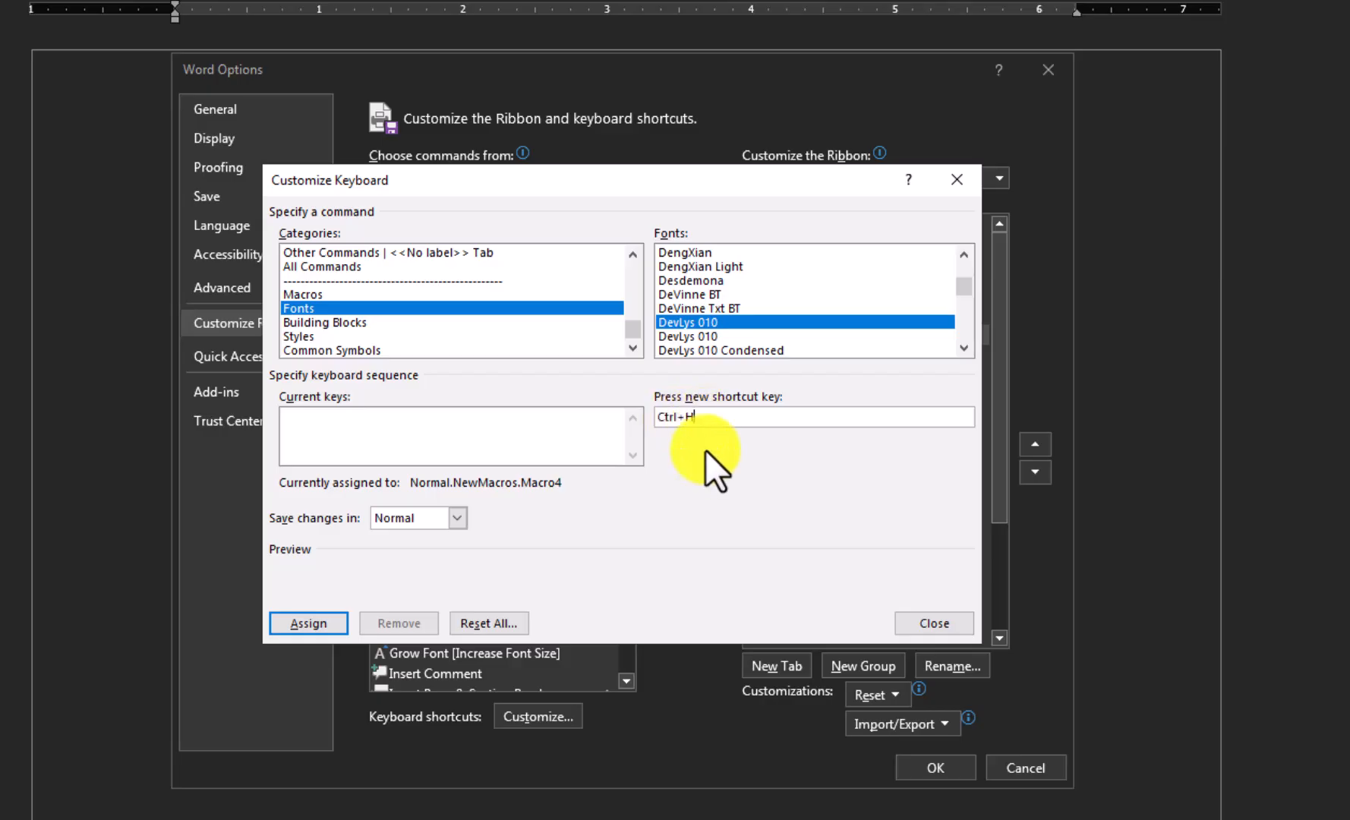
left_click(315, 621)
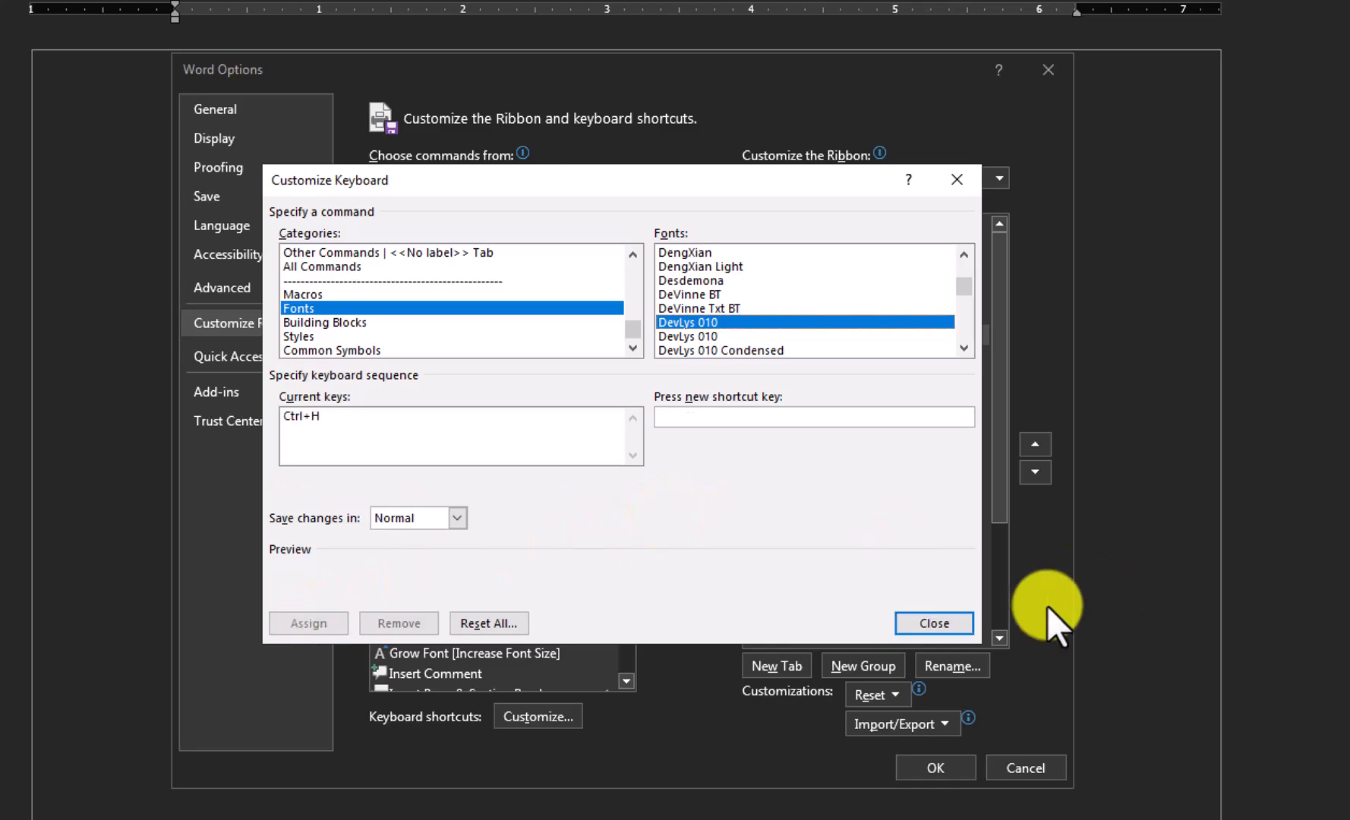
left_click(949, 627)
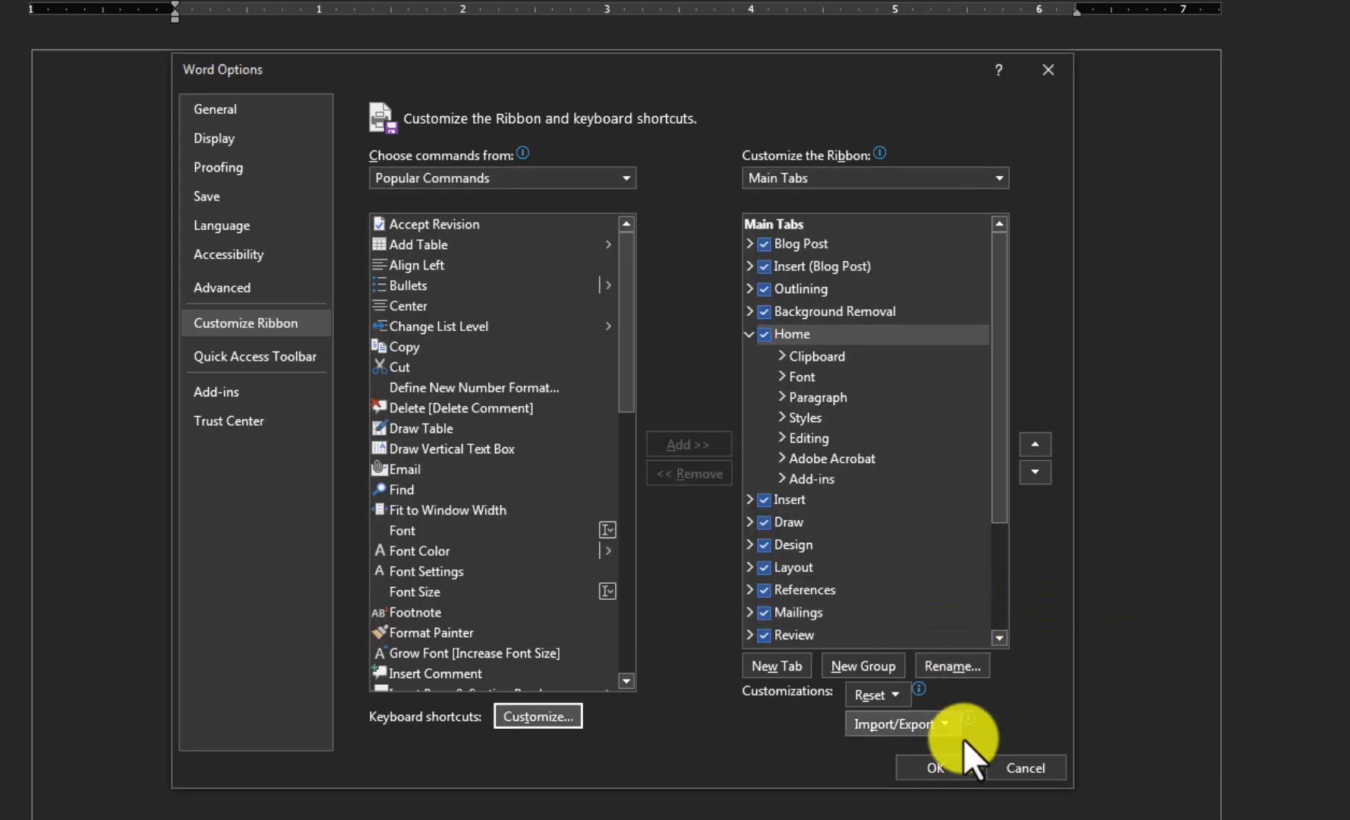
left_click(936, 767)
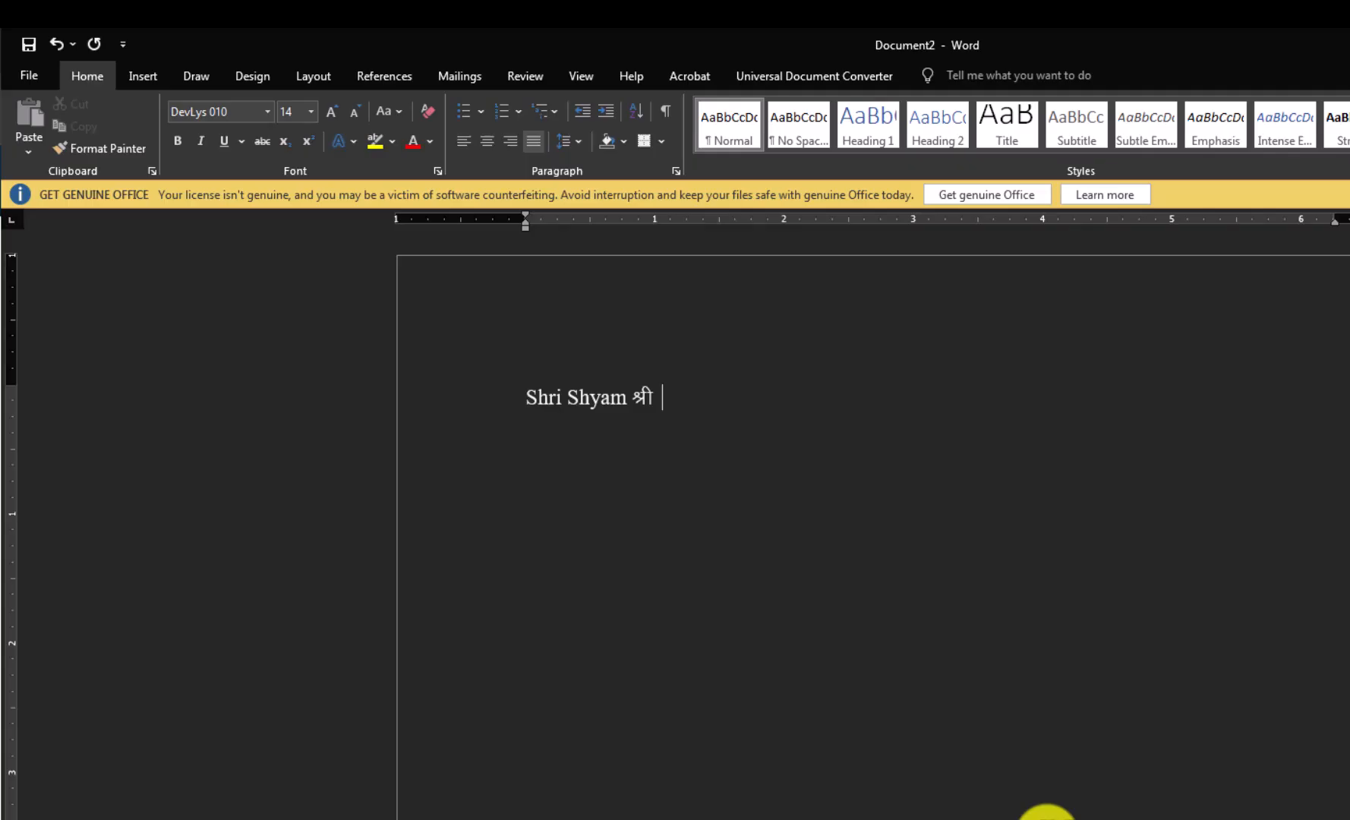
Use the new font shortcuts to add "Shri Shyam" in Times New Roman and "श्री गणेश नमः" in DevLys 010
key("ctrl+space")
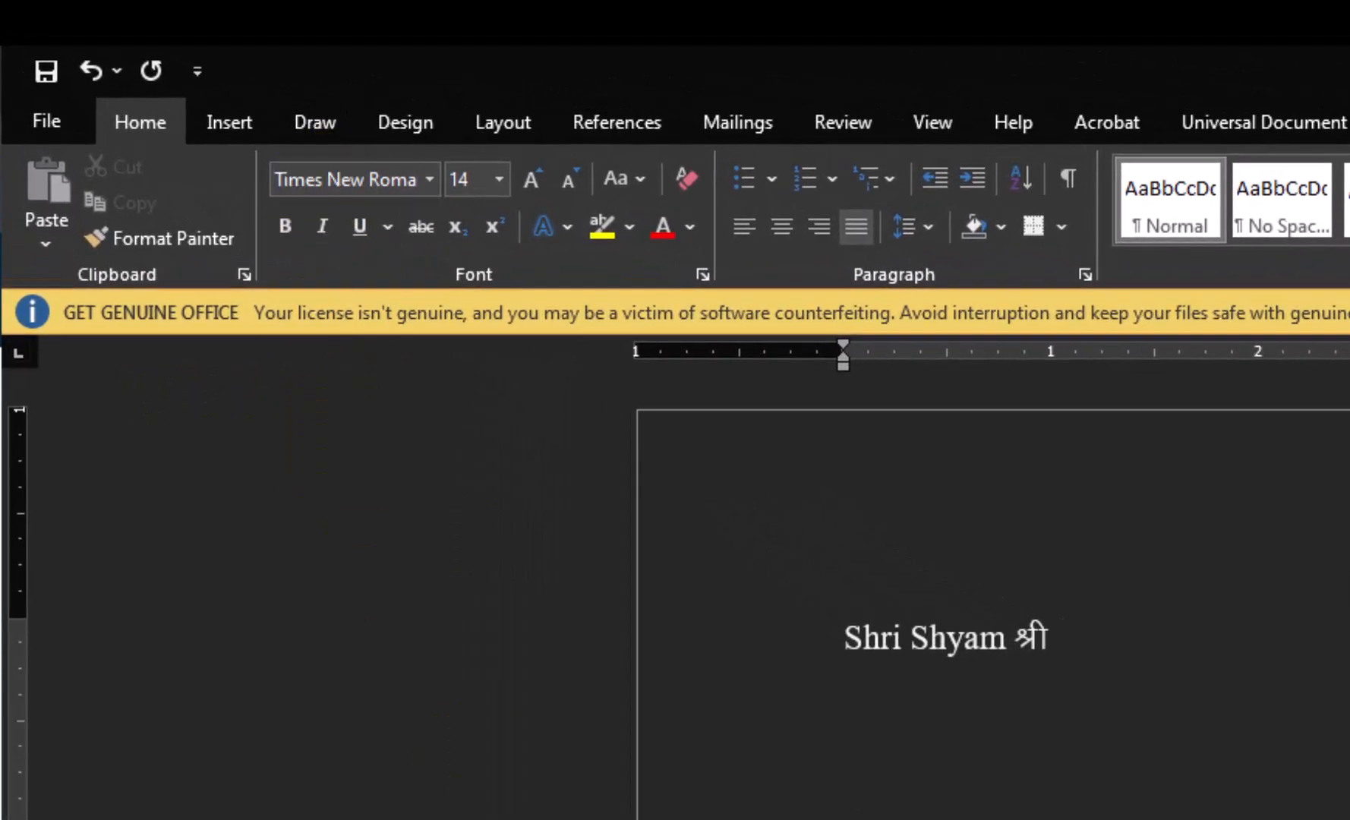
type("Shri Sh")
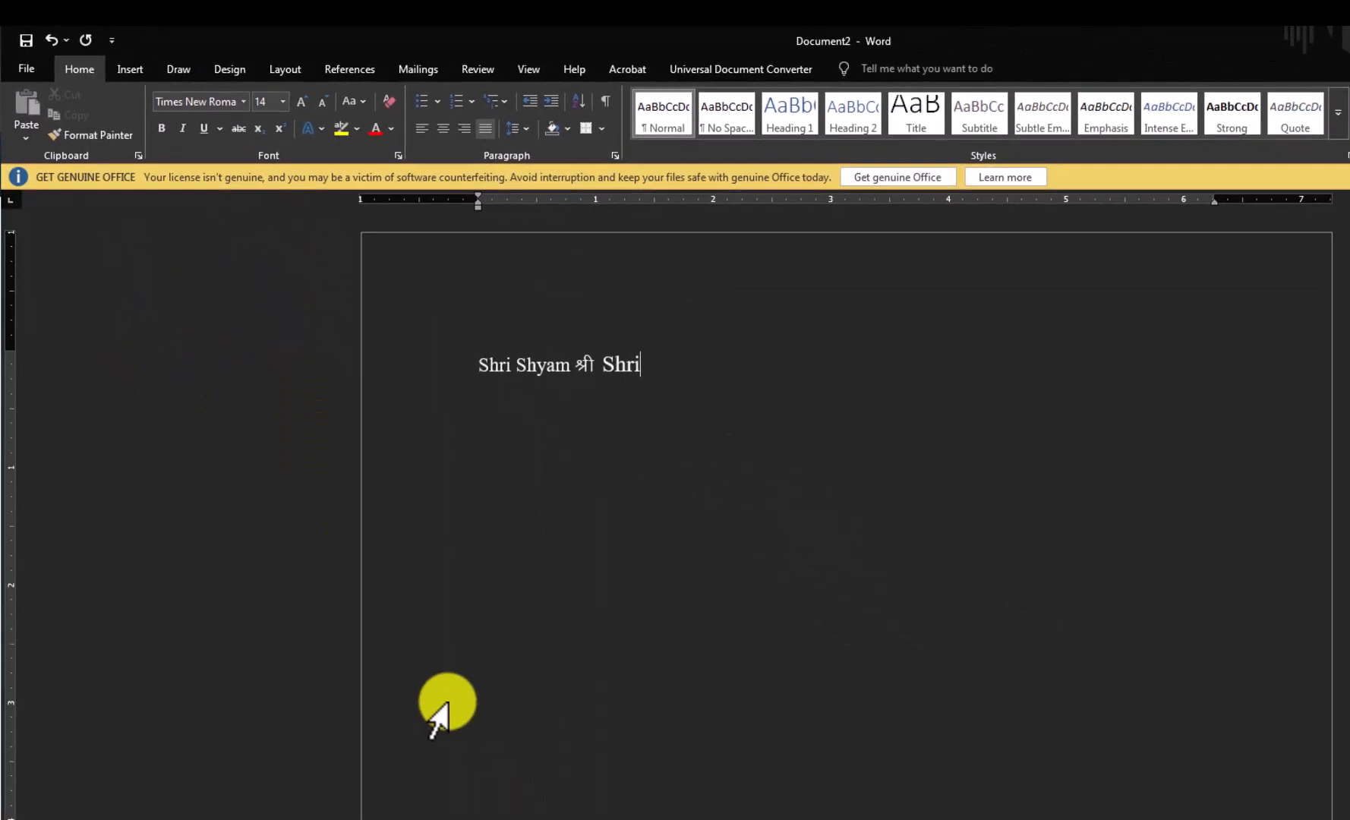
type("yam")
key("alt+d")
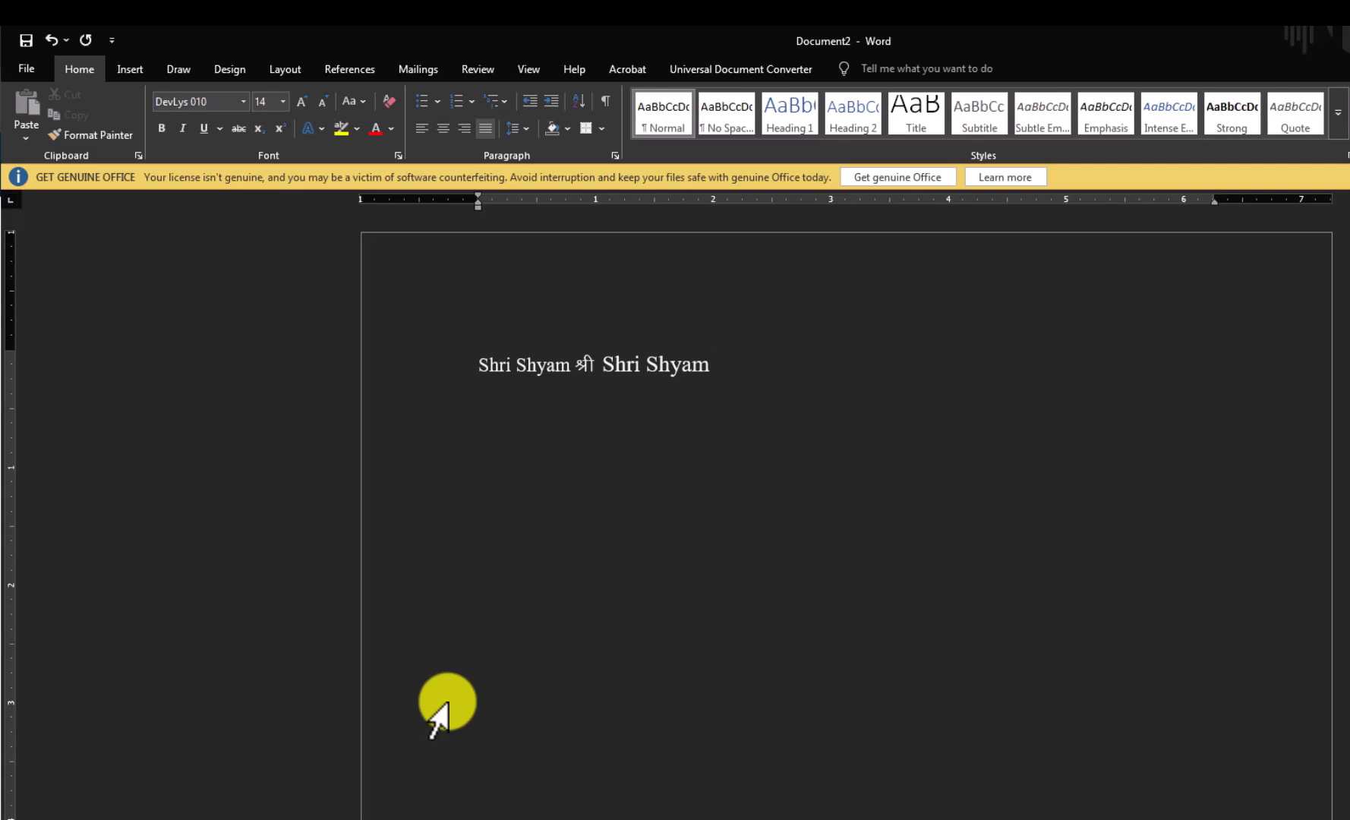
type("Jh x.ks'k ue%")
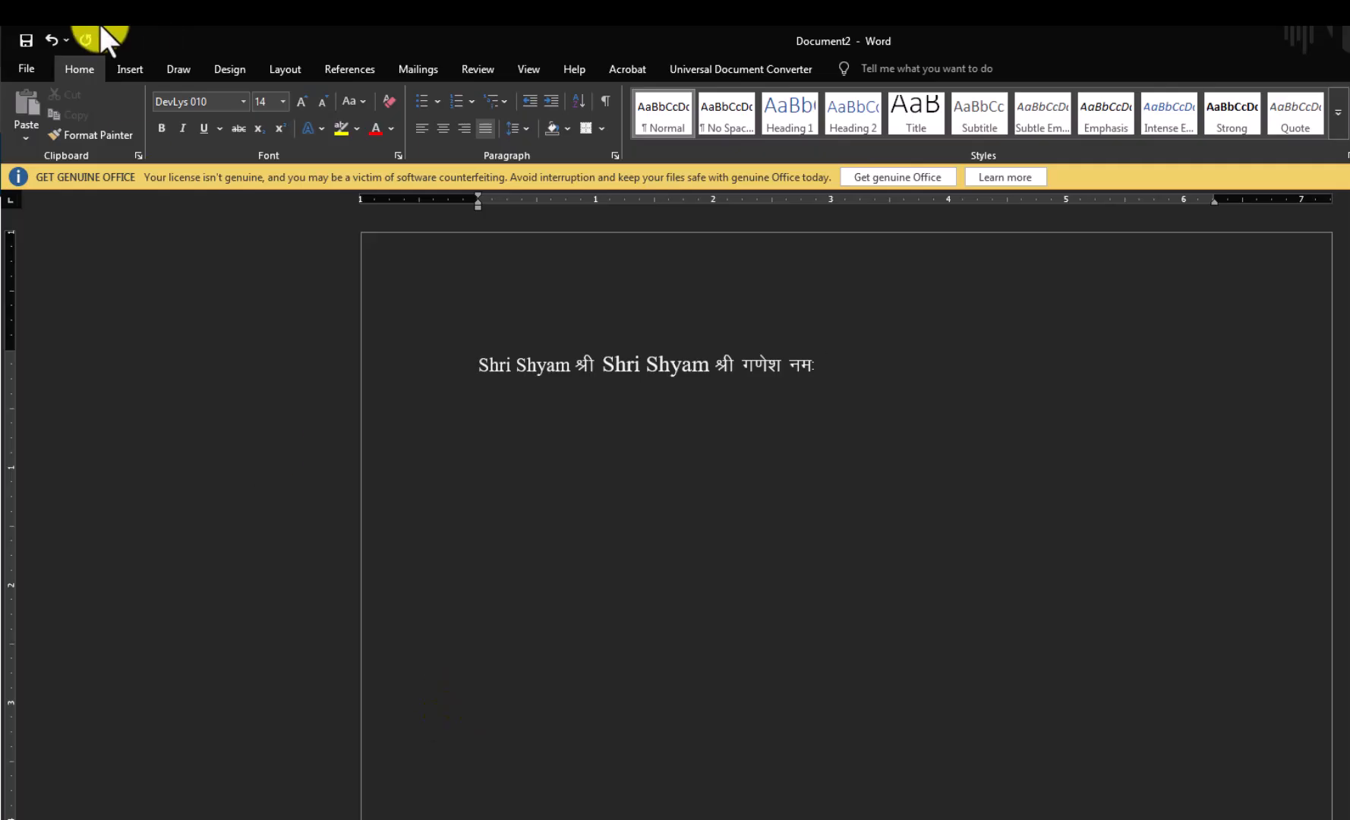
Check the font and size used in the English and Hindi parts of the sample line
left_click(532, 376)
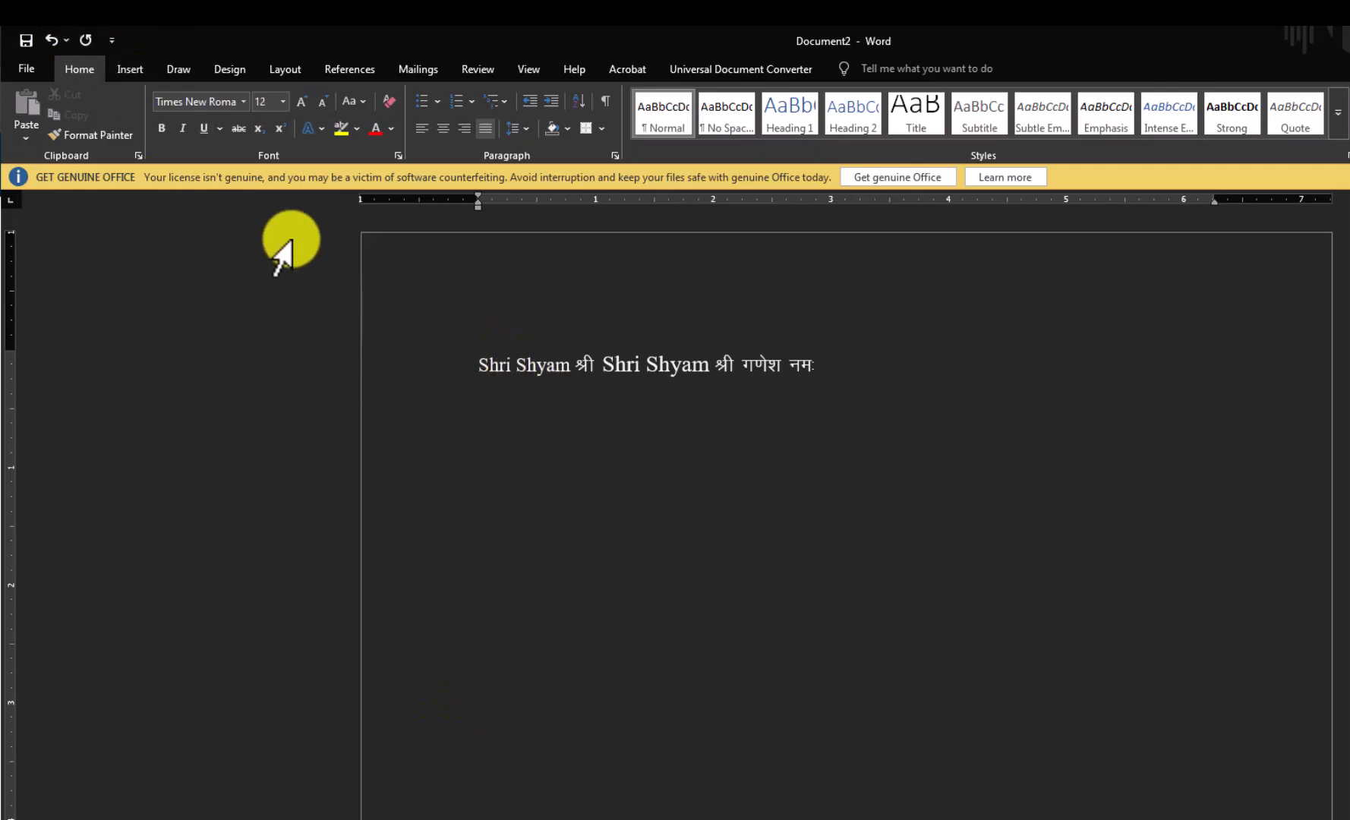
left_click(590, 367)
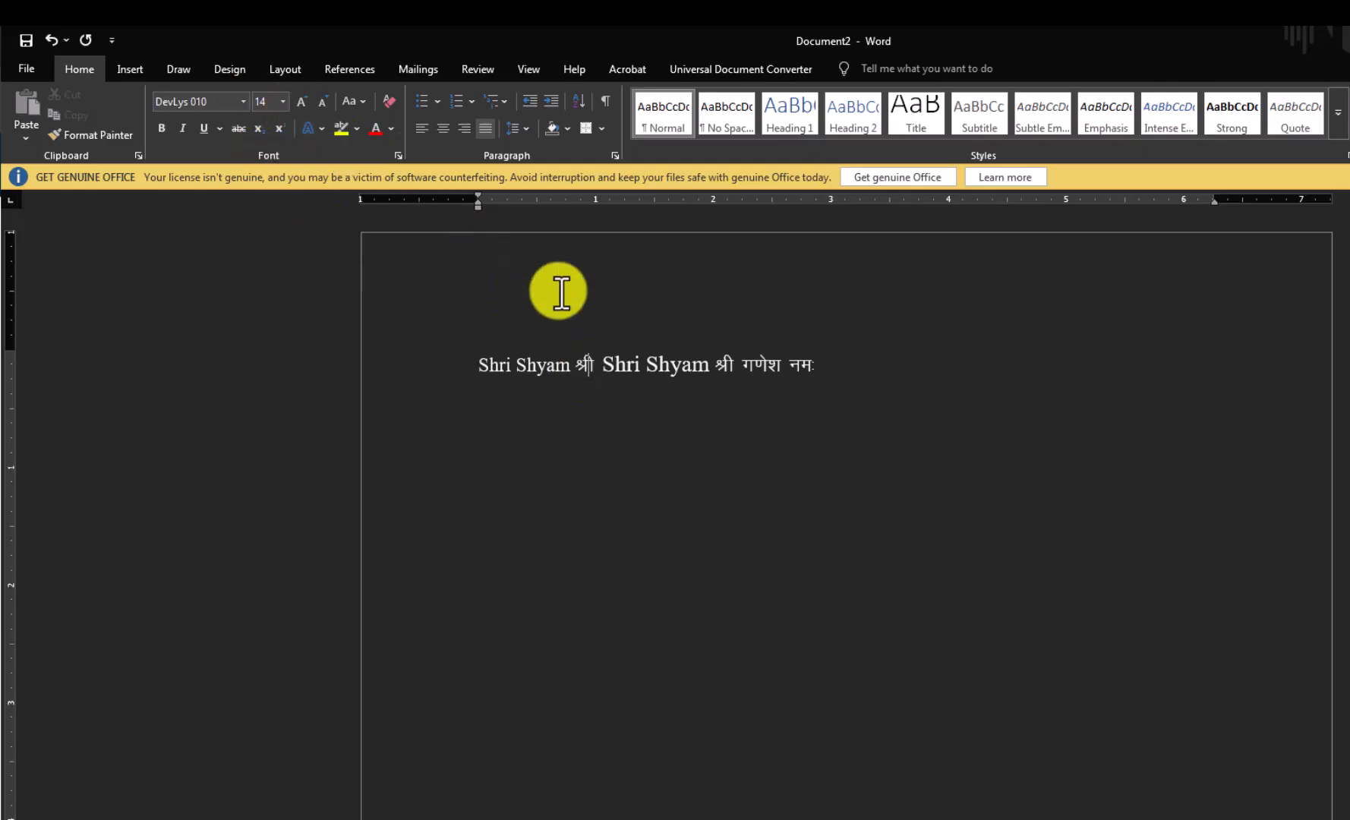
left_click(657, 372)
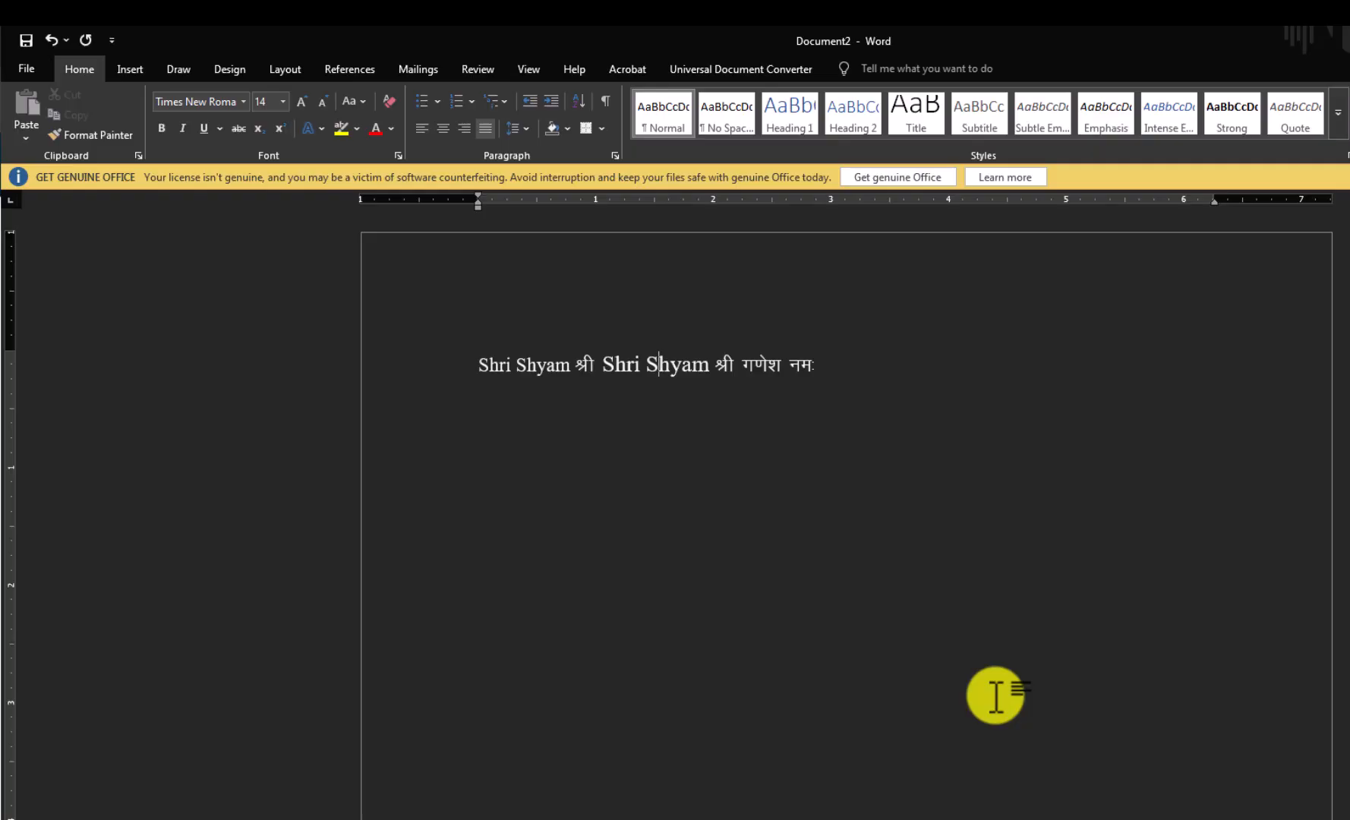
Delete all the sample text from the document
key("End")
key("ctrl+a")
key("Delete")
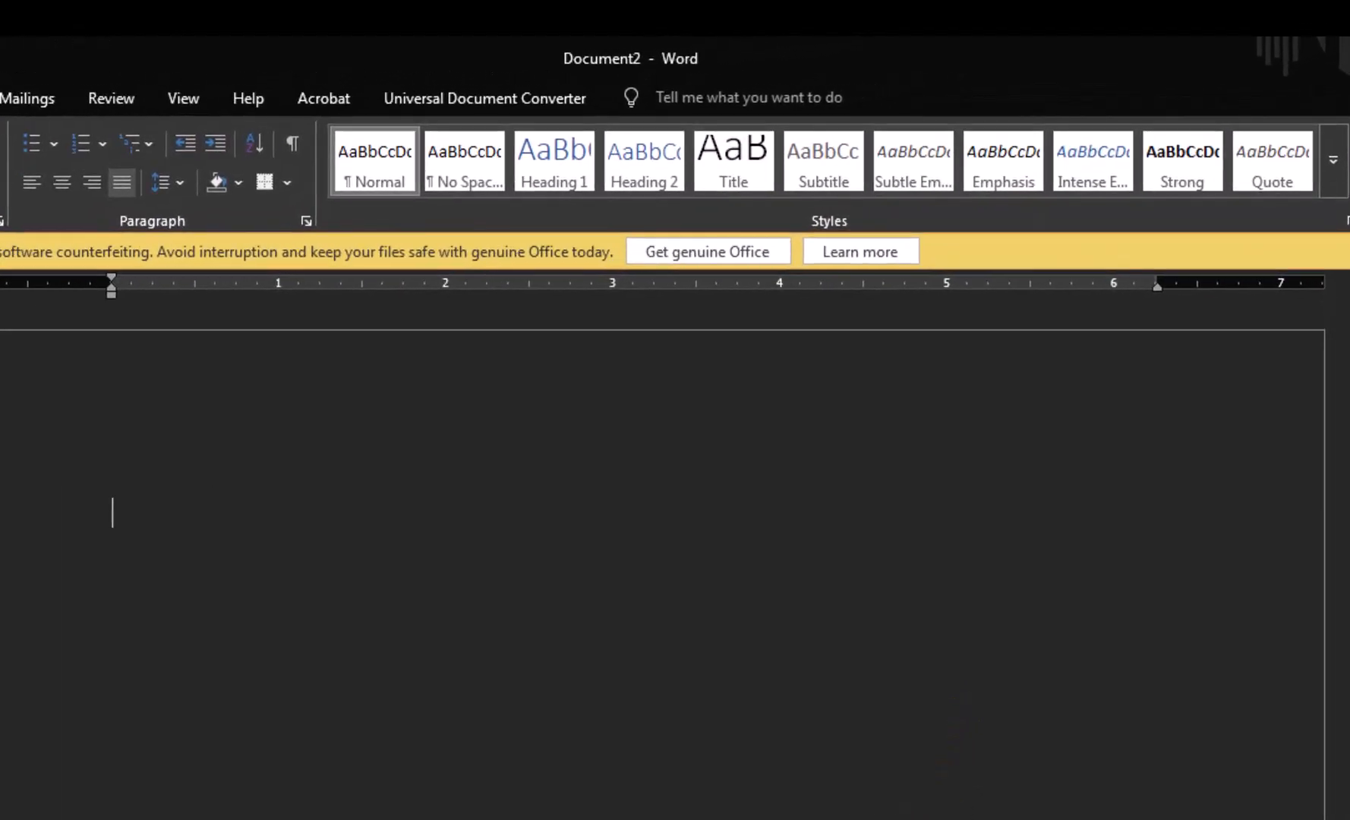
Start recording a macro stored in All Documents (Normal.dotm) and assign it the shortcut Ctrl+Shift+H
left_click(179, 105)
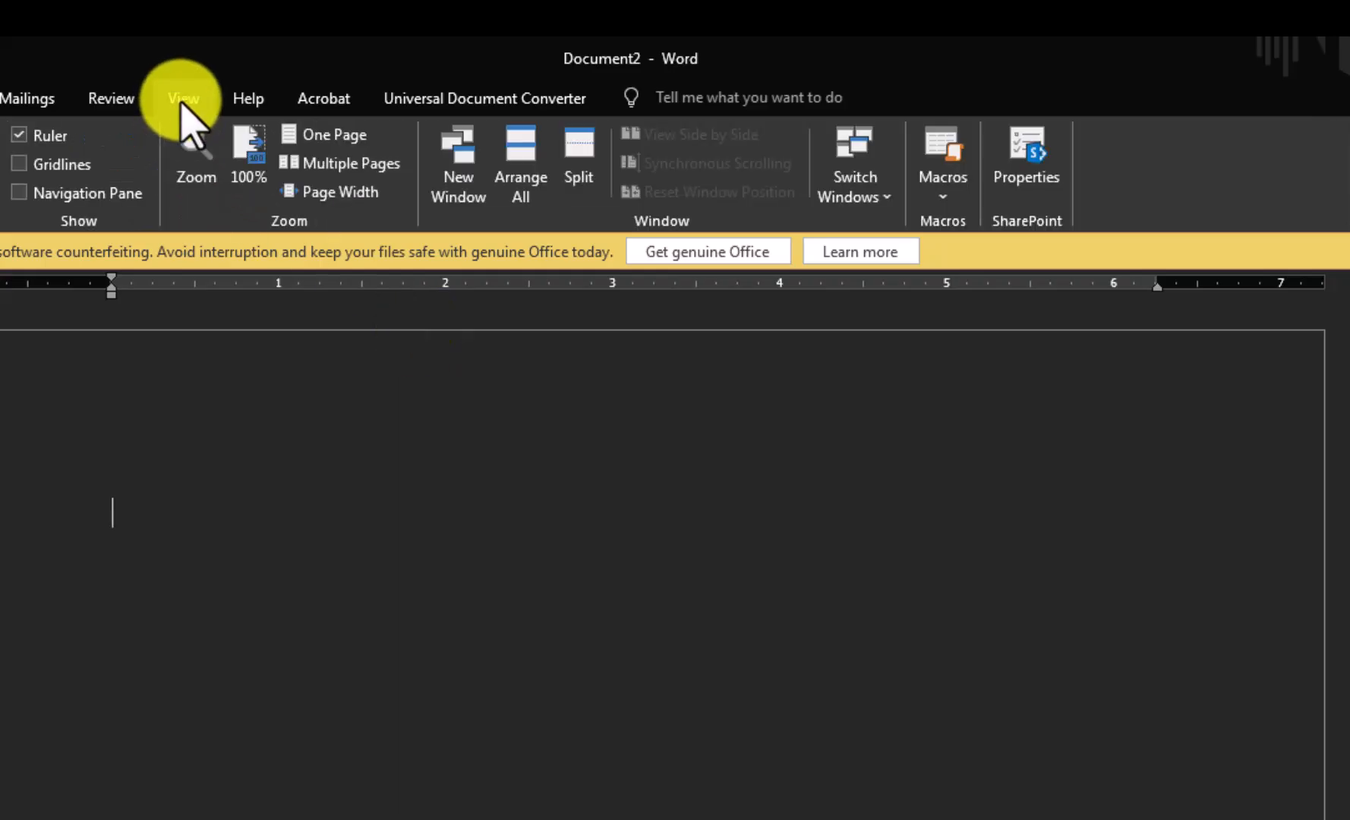
left_click(945, 199)
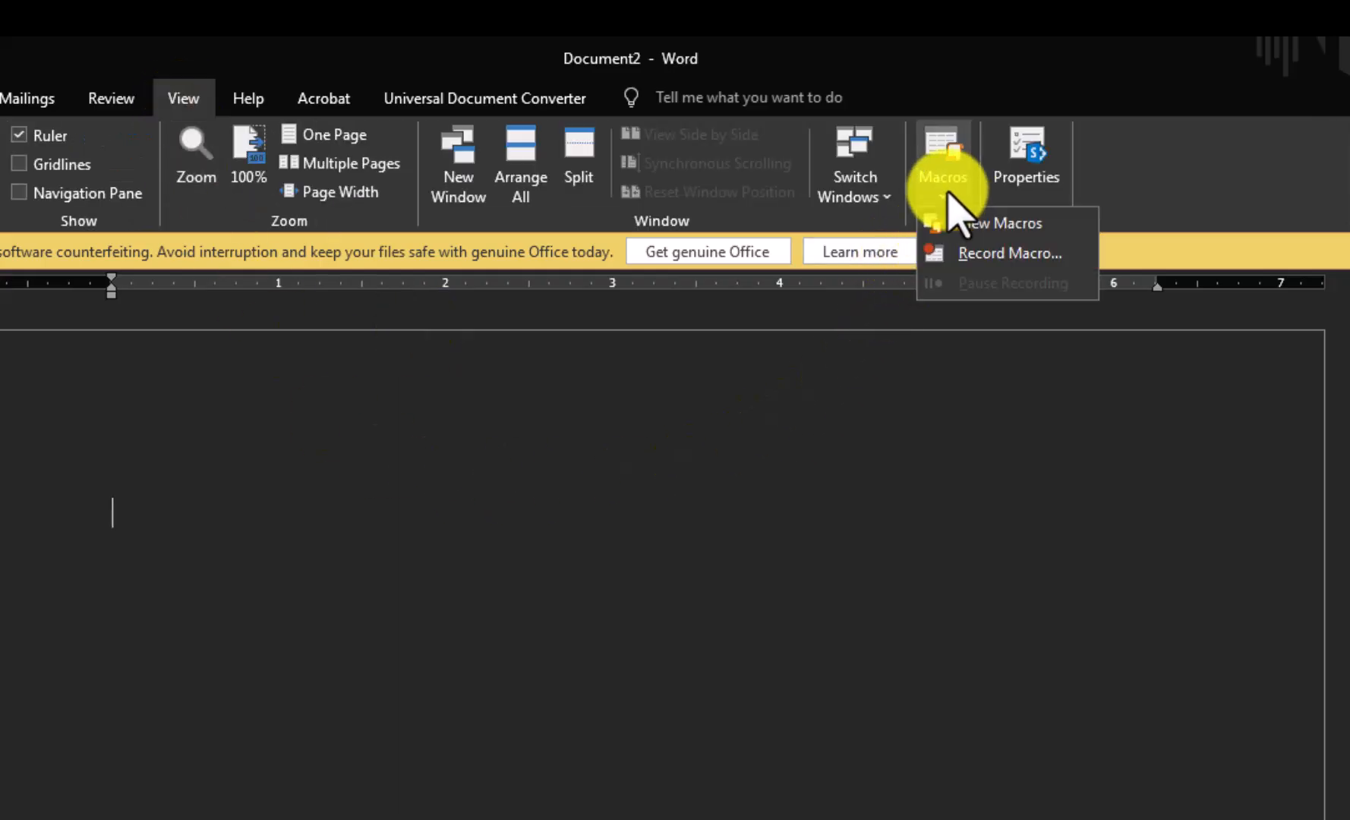
left_click(988, 254)
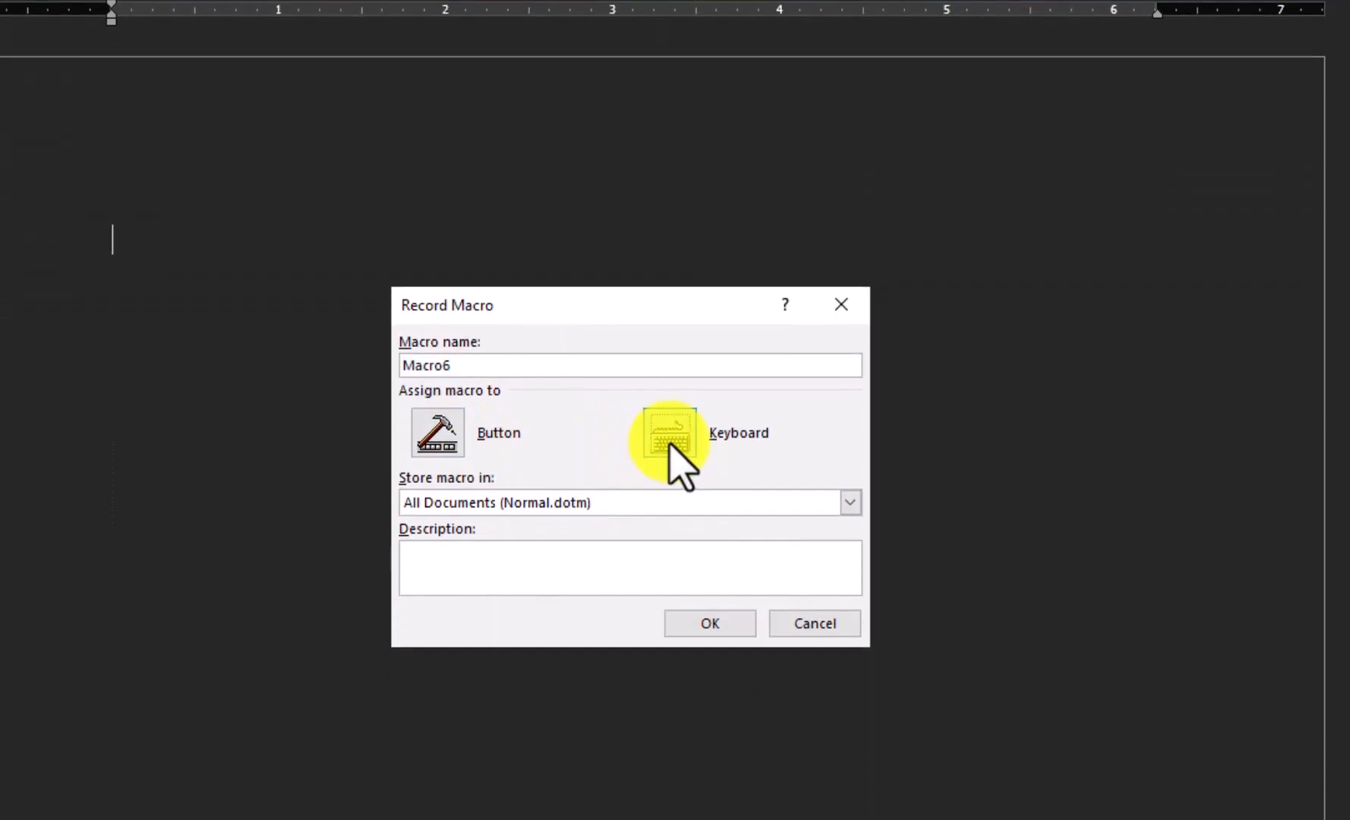
left_click(669, 645)
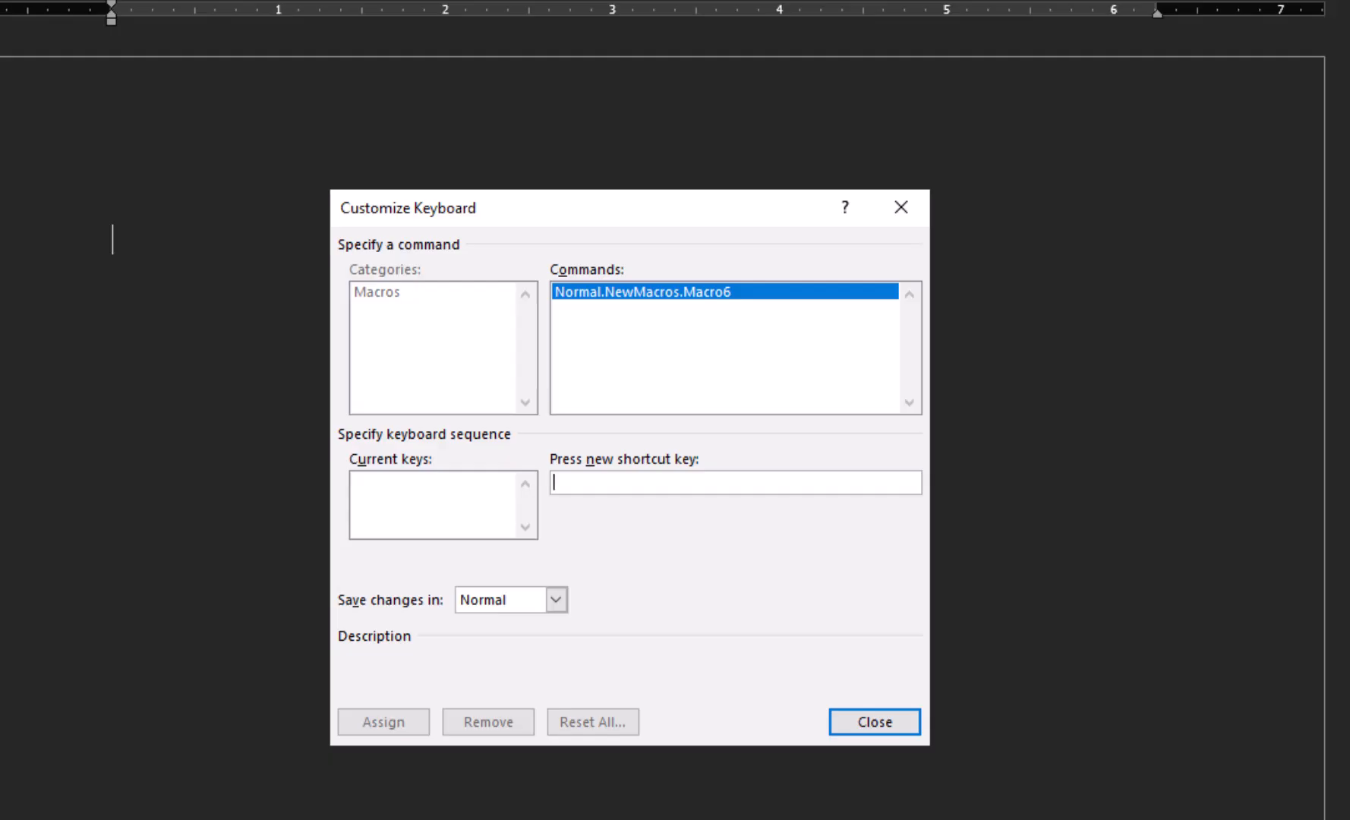
key("ctrl+shift+h")
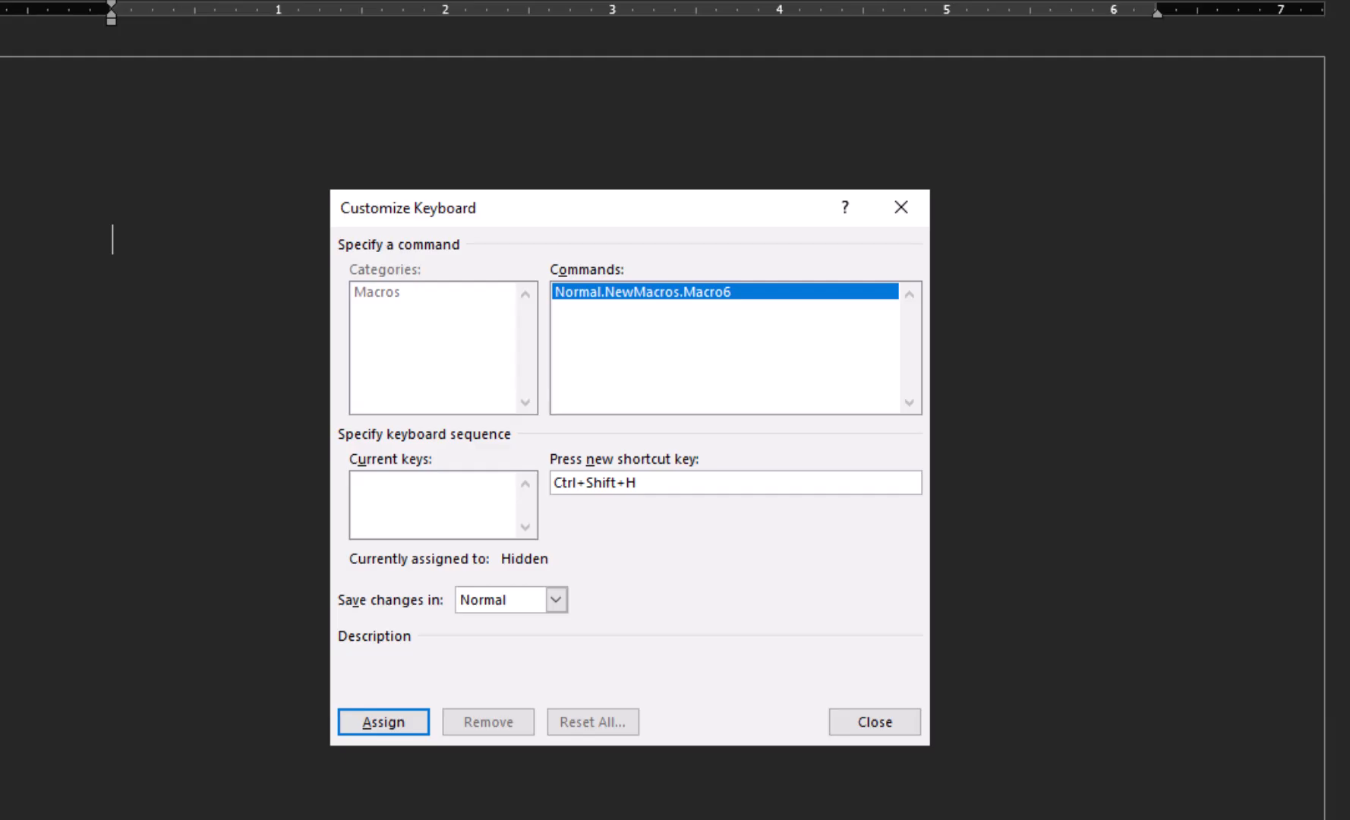
left_click(390, 728)
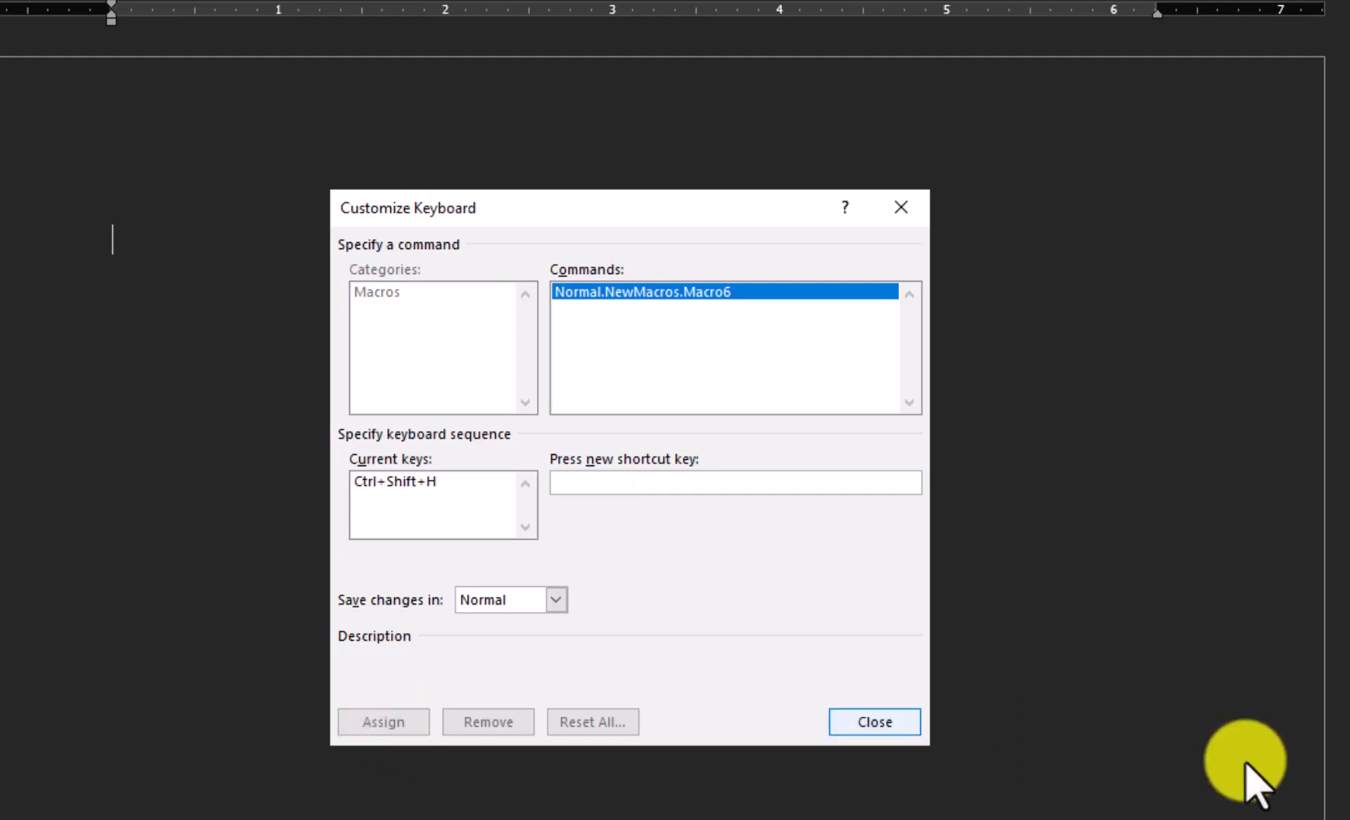
left_click(885, 723)
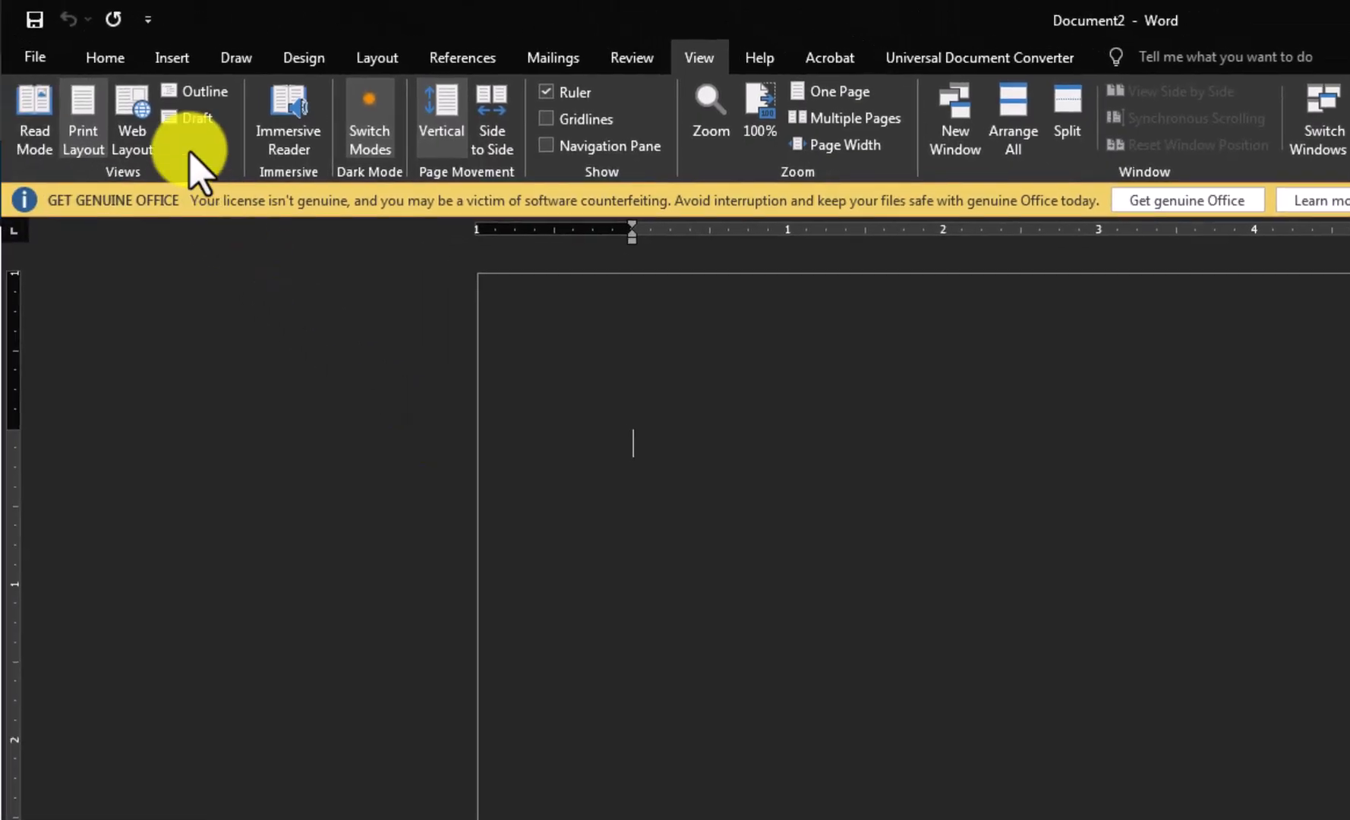
Set the font to DevLys 010 at size 14 and stop the macro recording
left_click(110, 55)
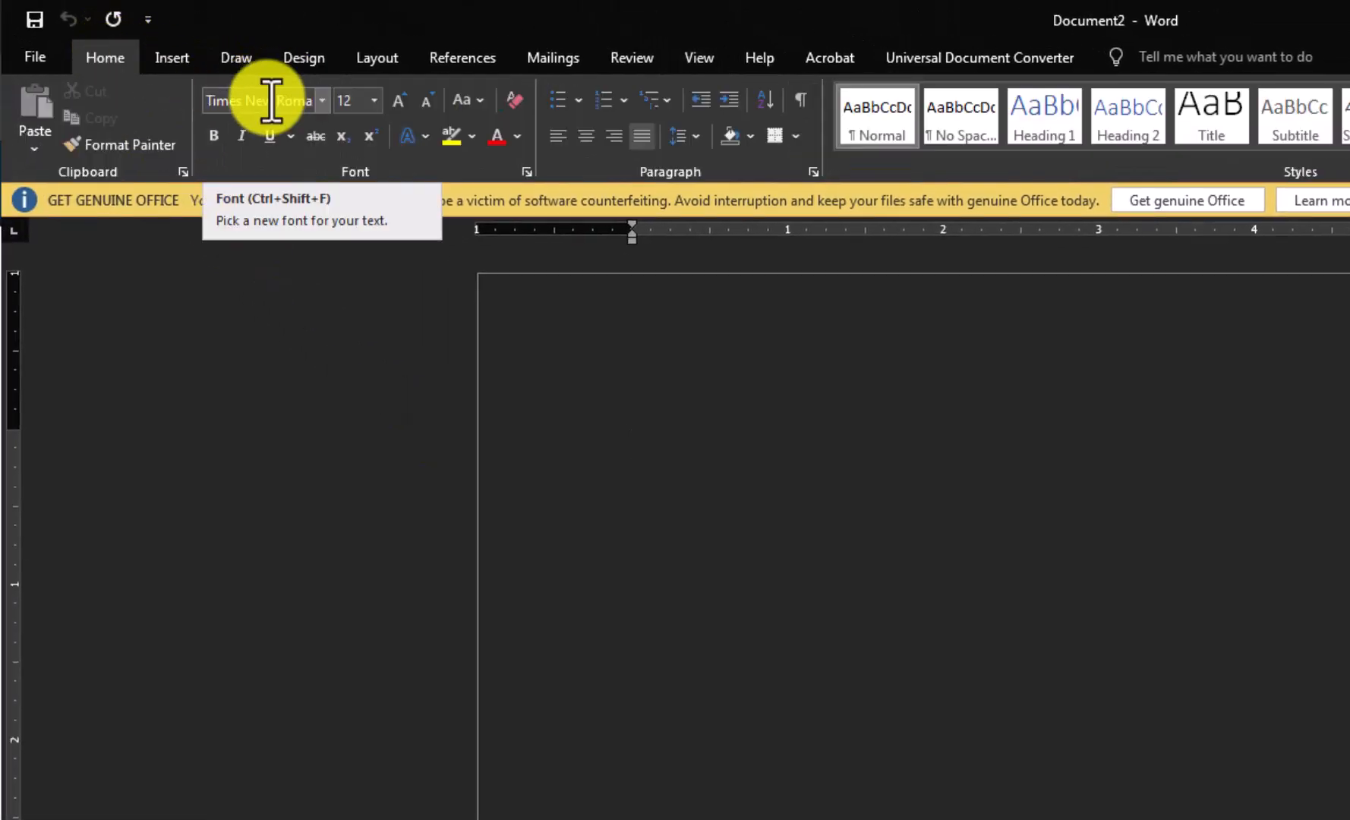
left_click(322, 106)
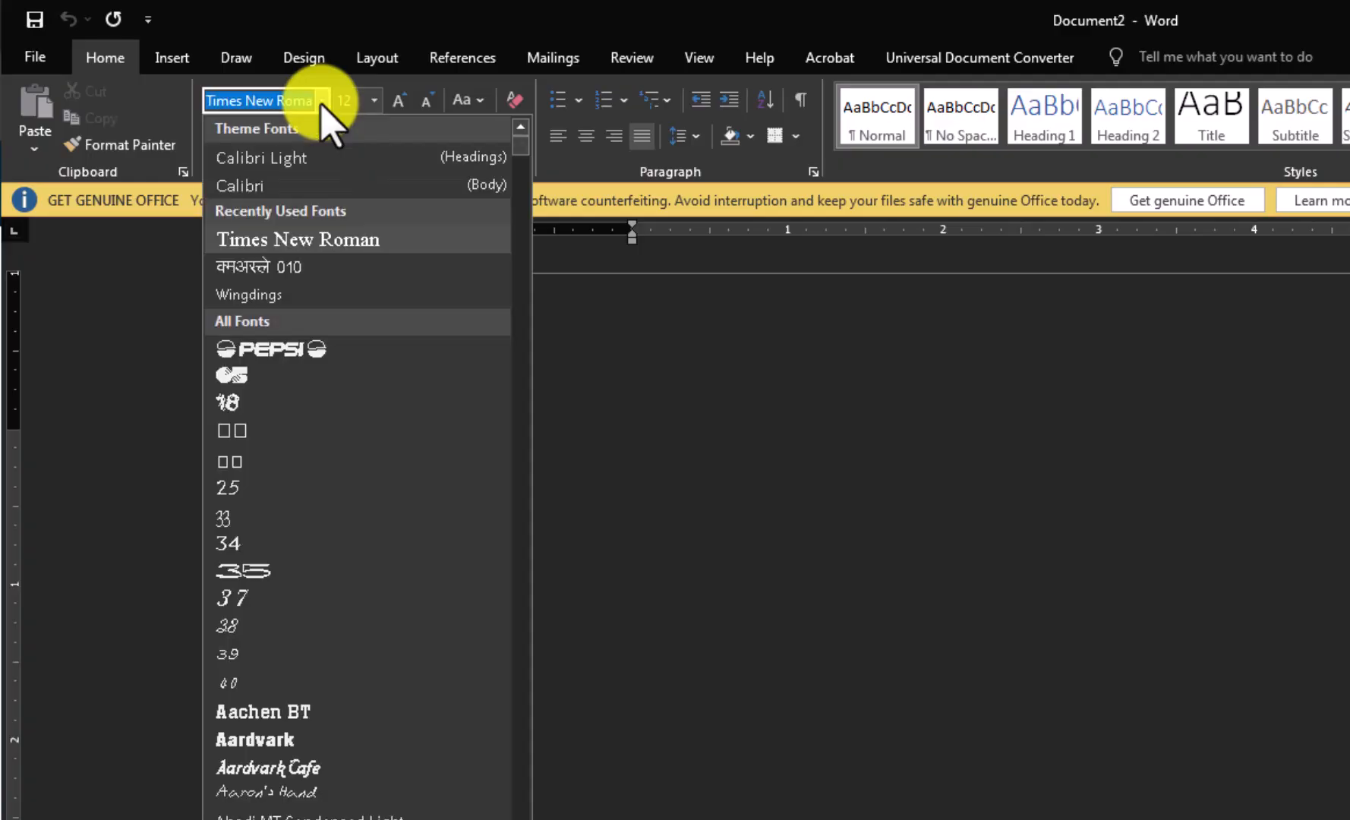
type("DevLys 010")
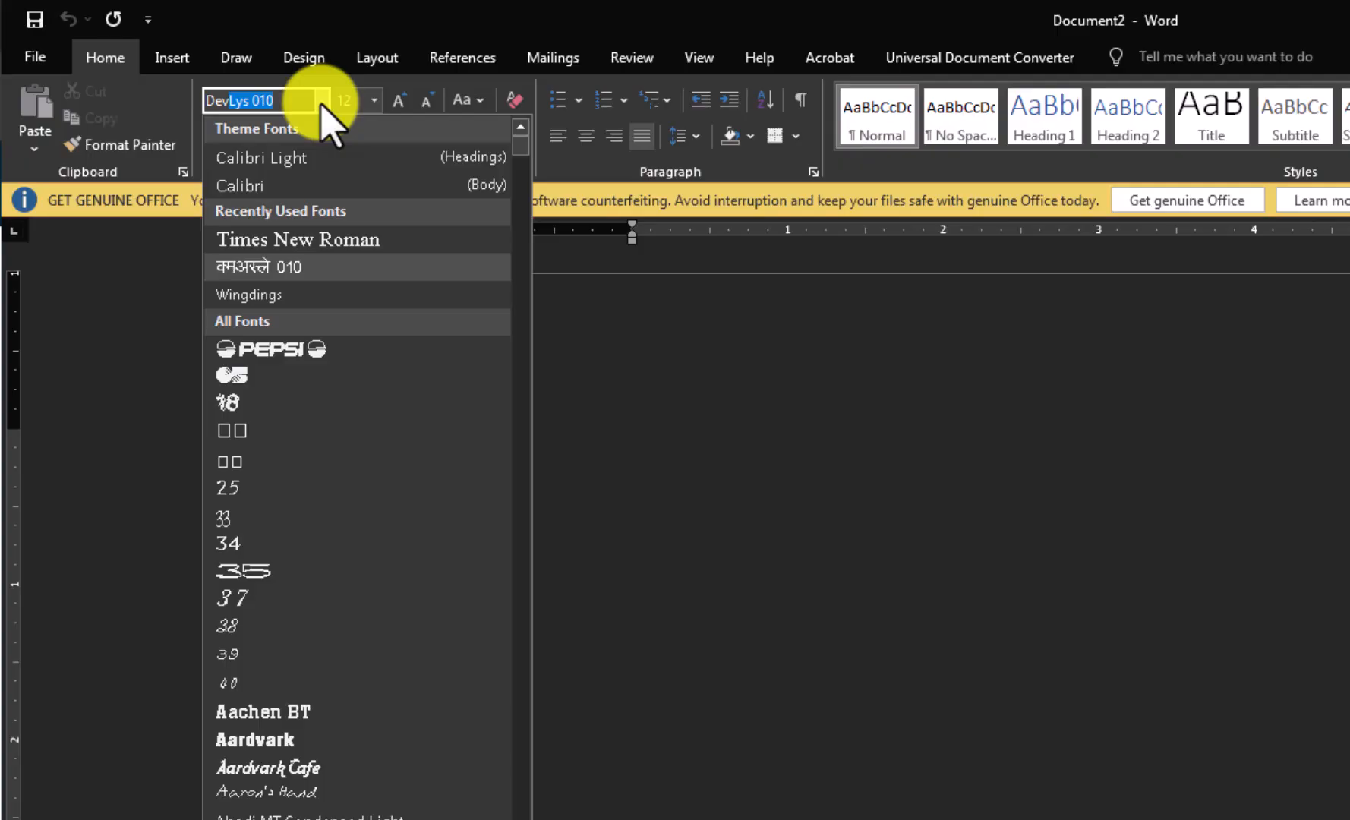
key("Return")
type("14")
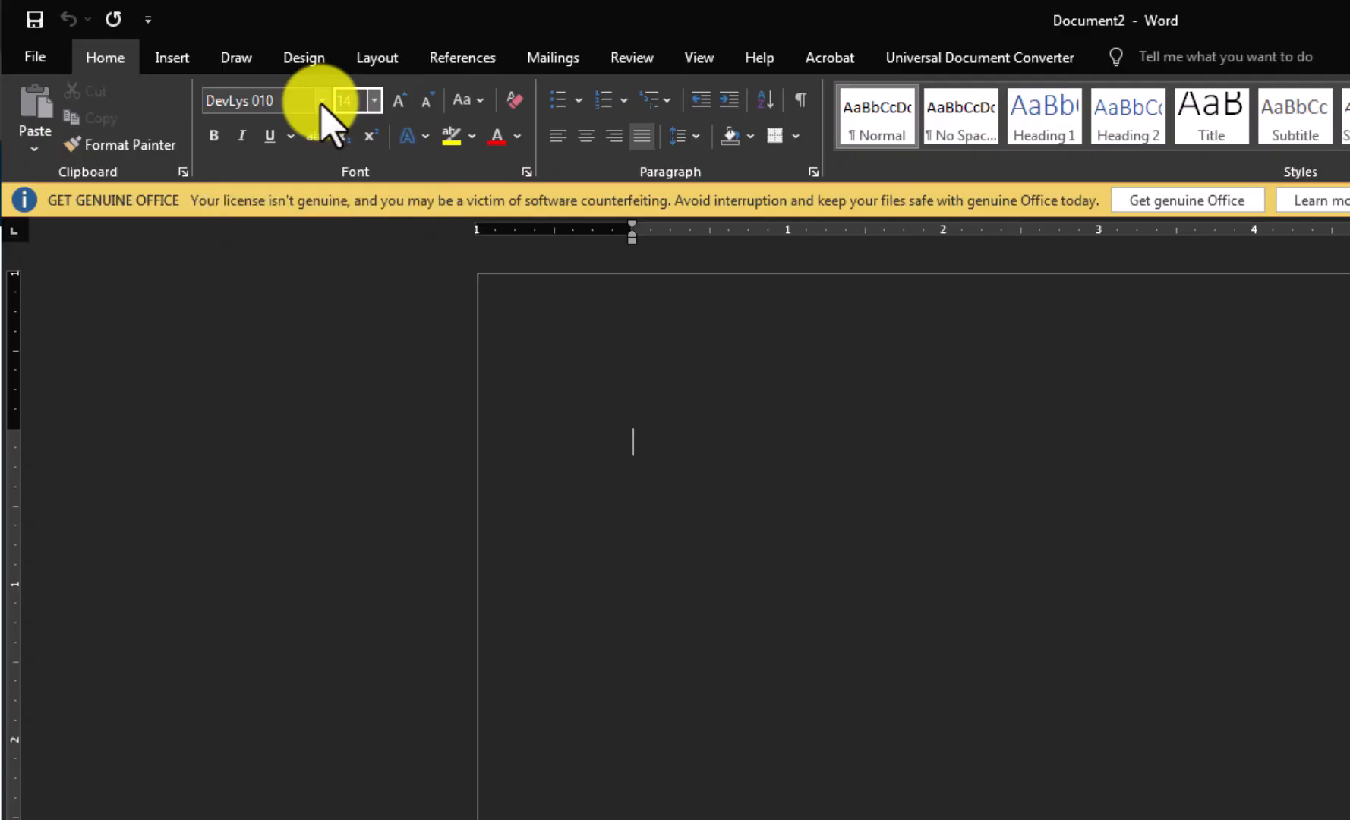
key("Return")
left_click(706, 59)
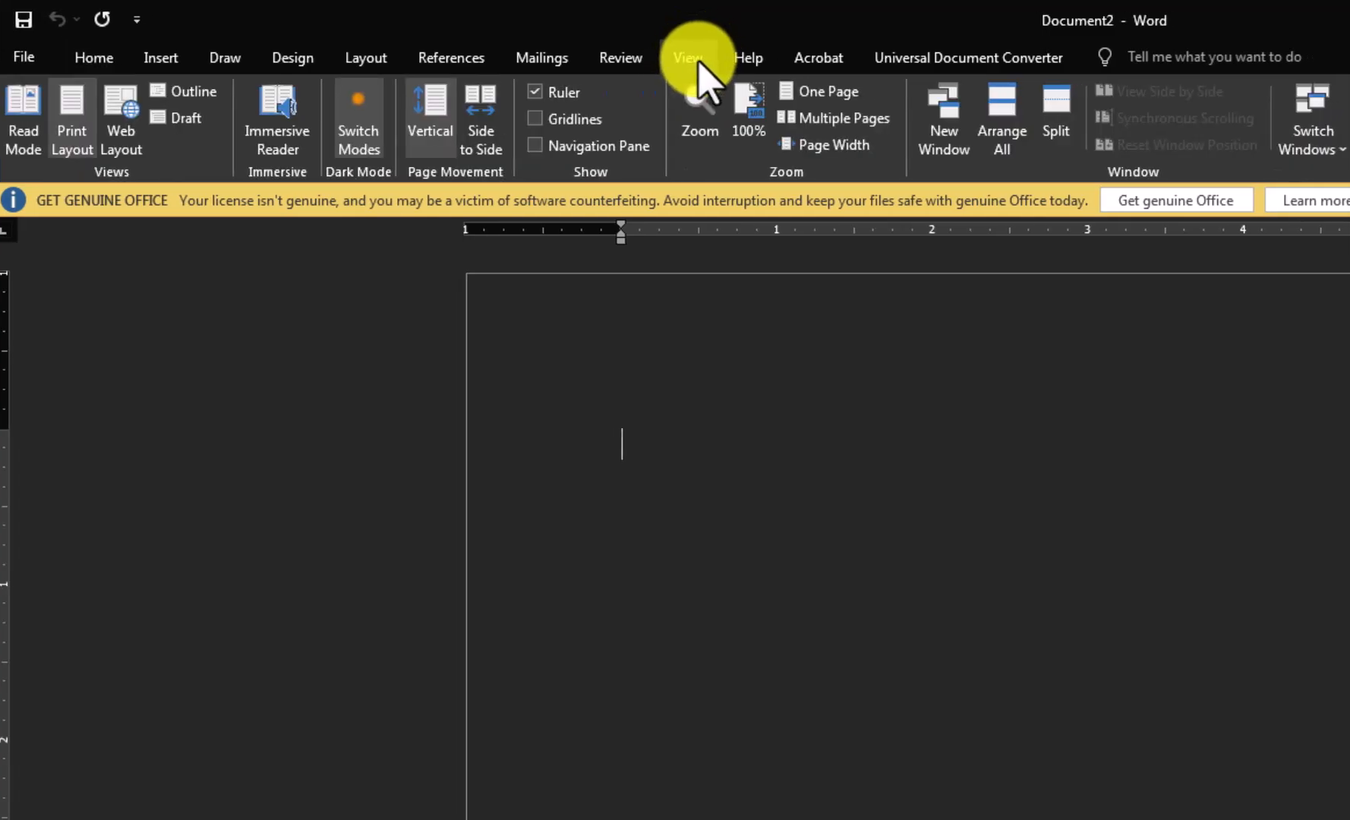
left_click(1091, 143)
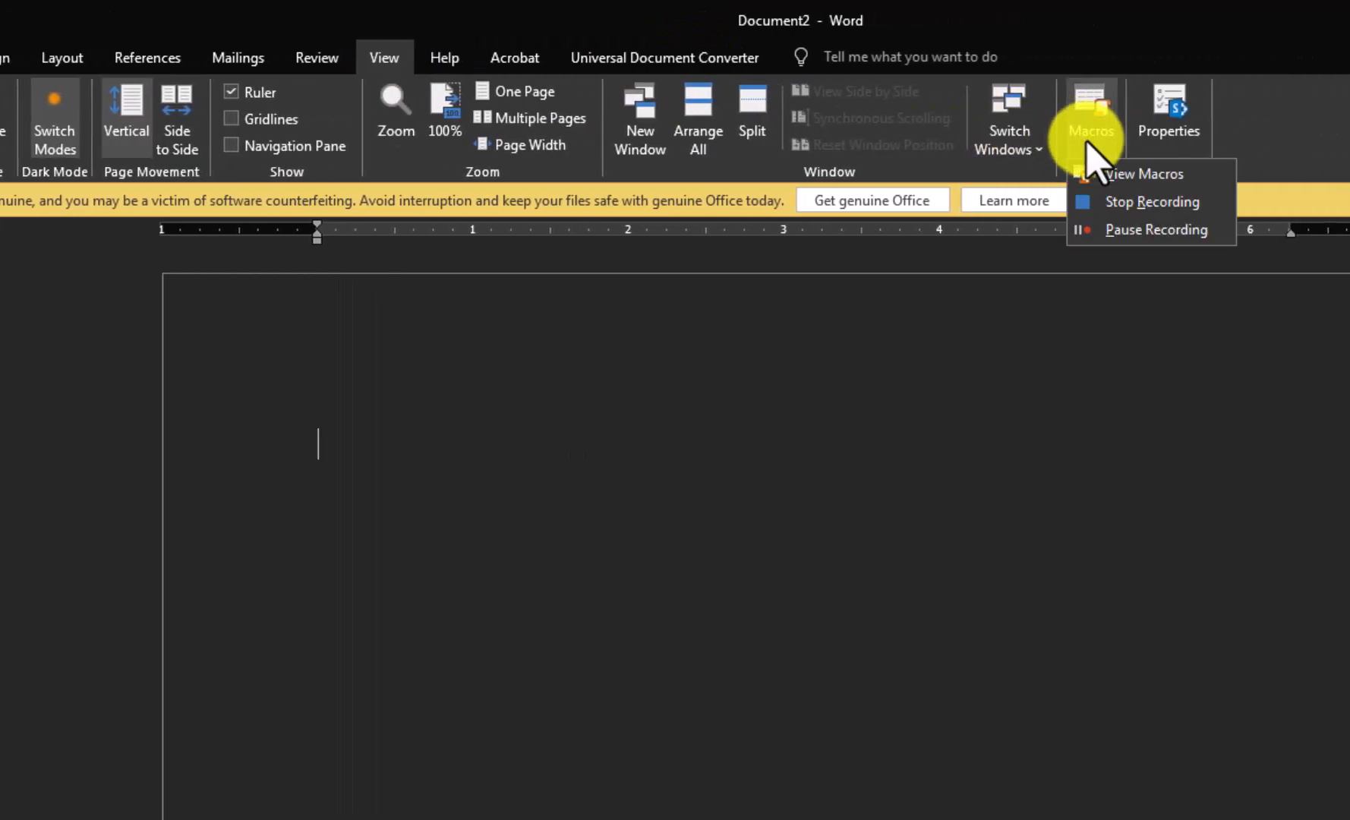
left_click(1114, 203)
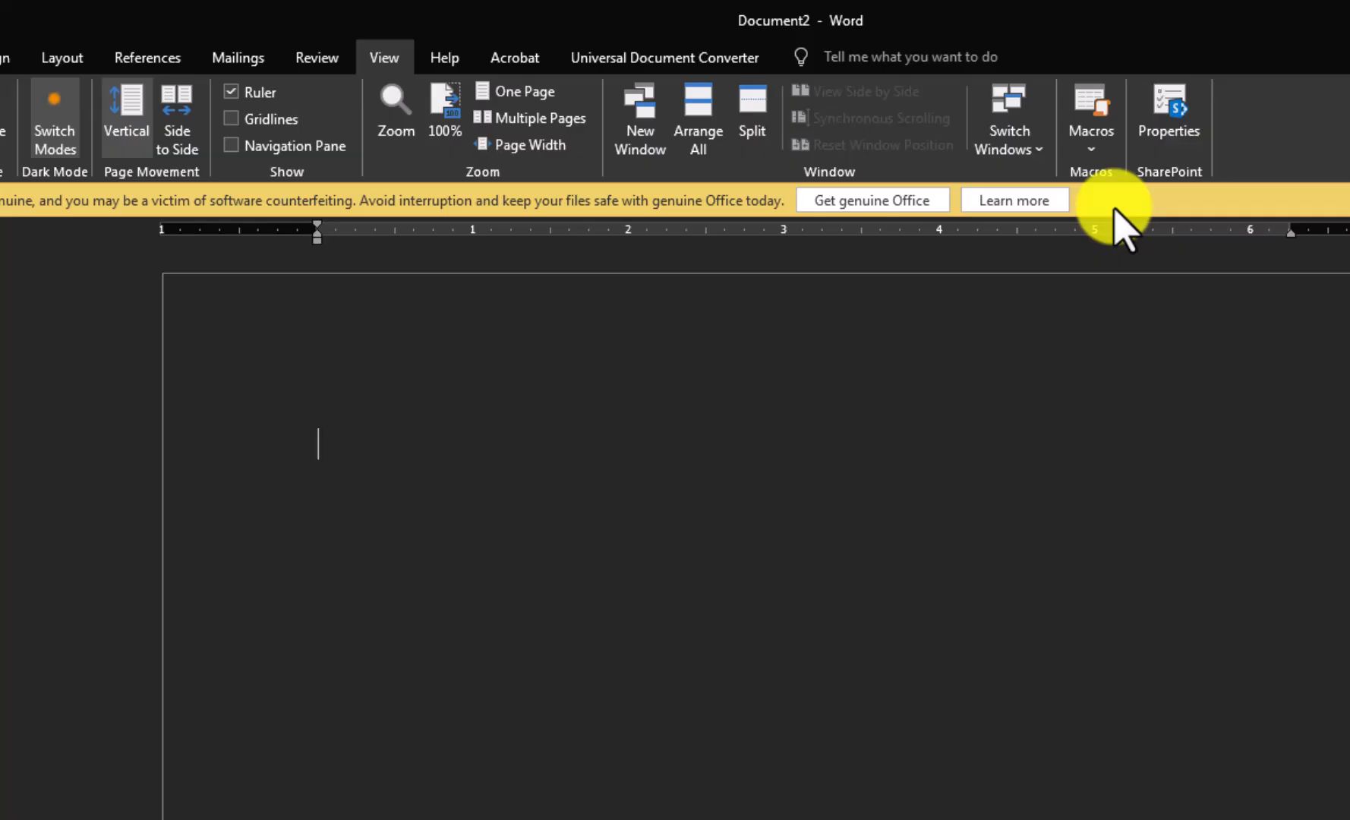
Start recording a second macro for all documents and assign it the shortcut Ctrl+Shift+E
left_click(1089, 140)
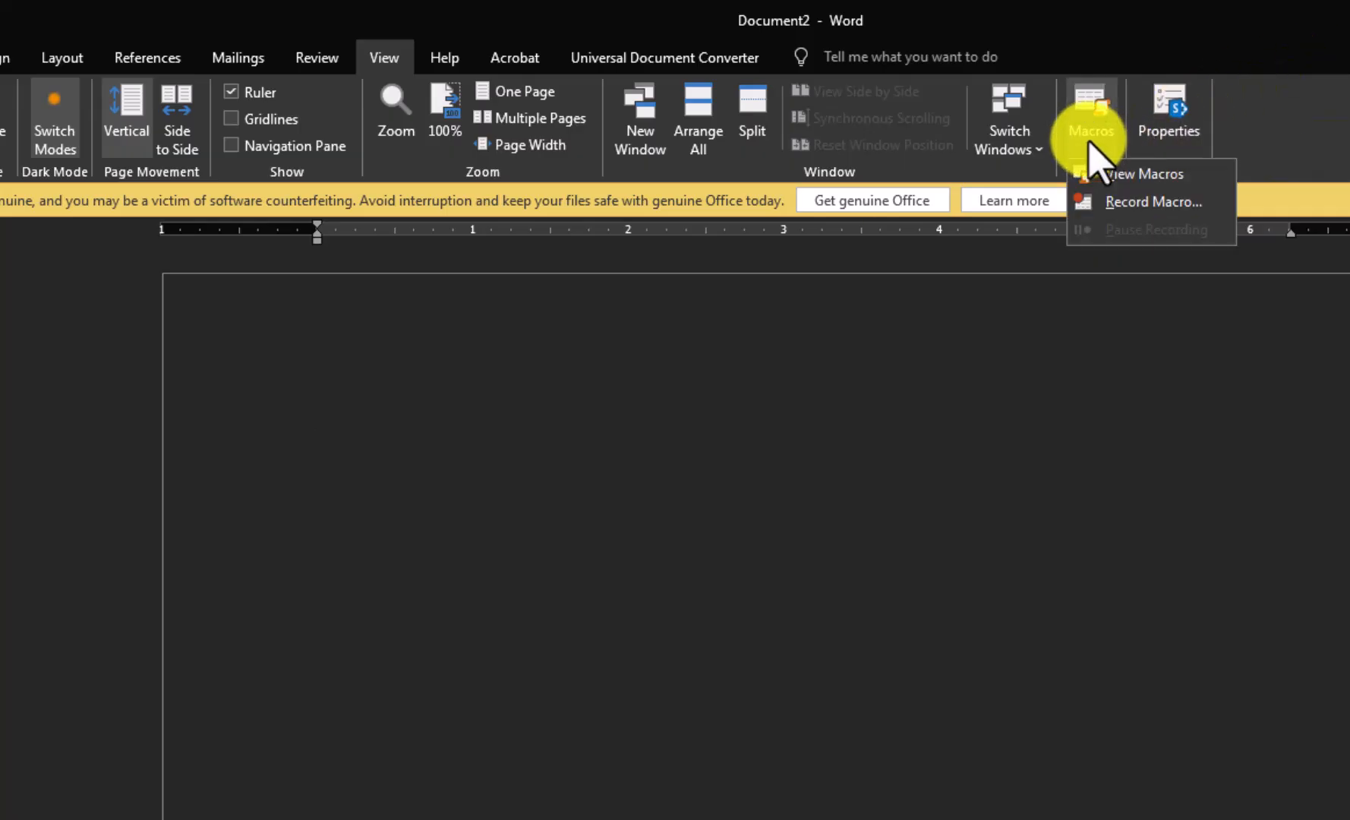
left_click(1101, 204)
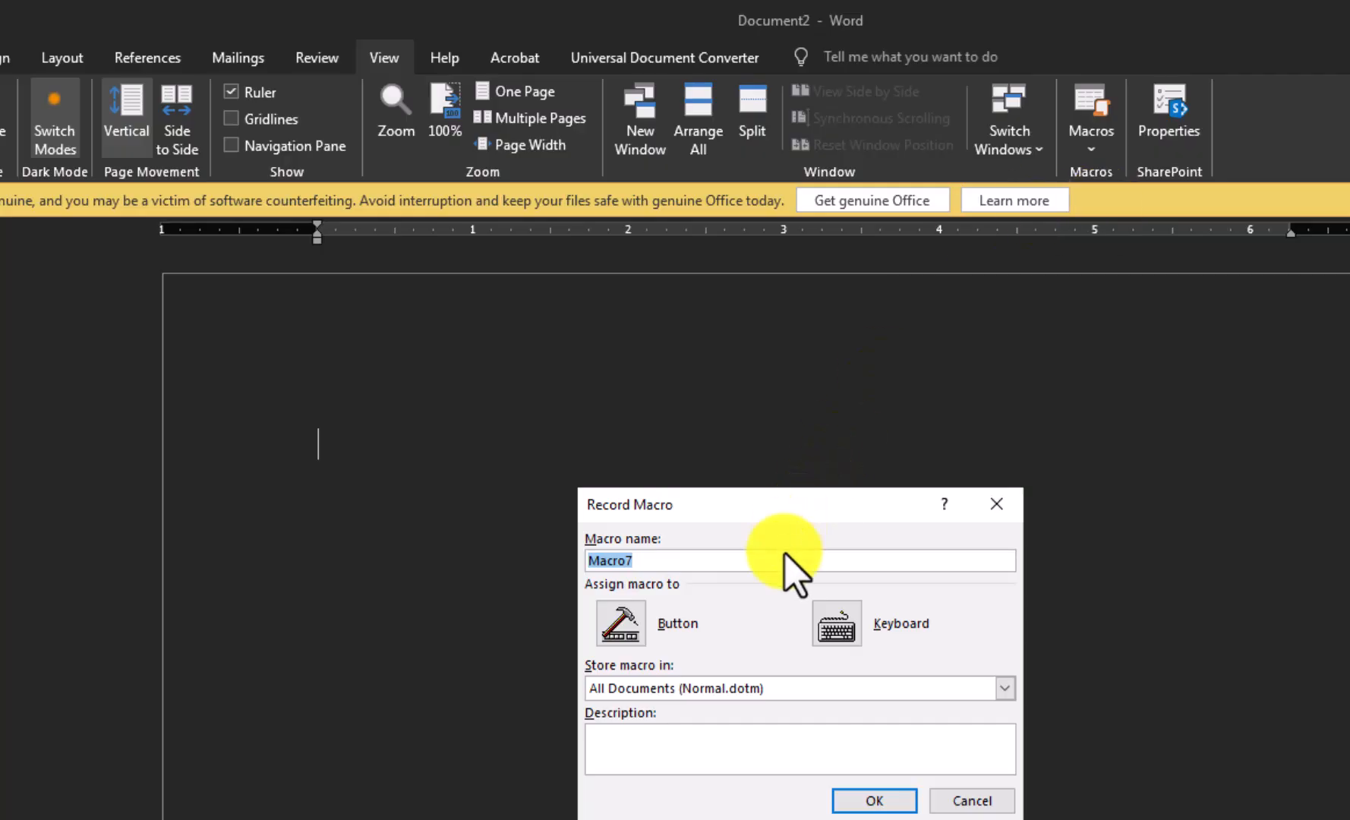
left_click(835, 634)
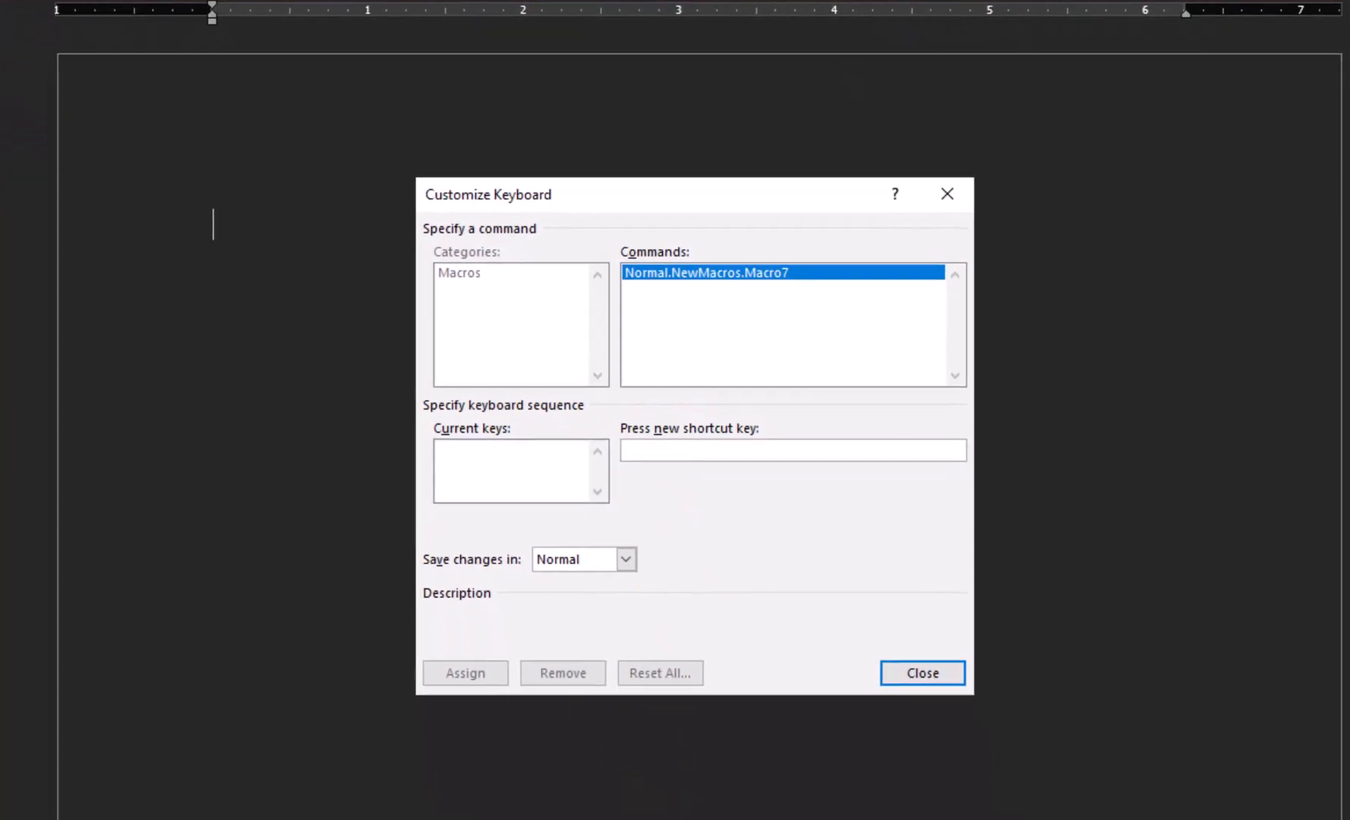
key("ctrl+shift+e")
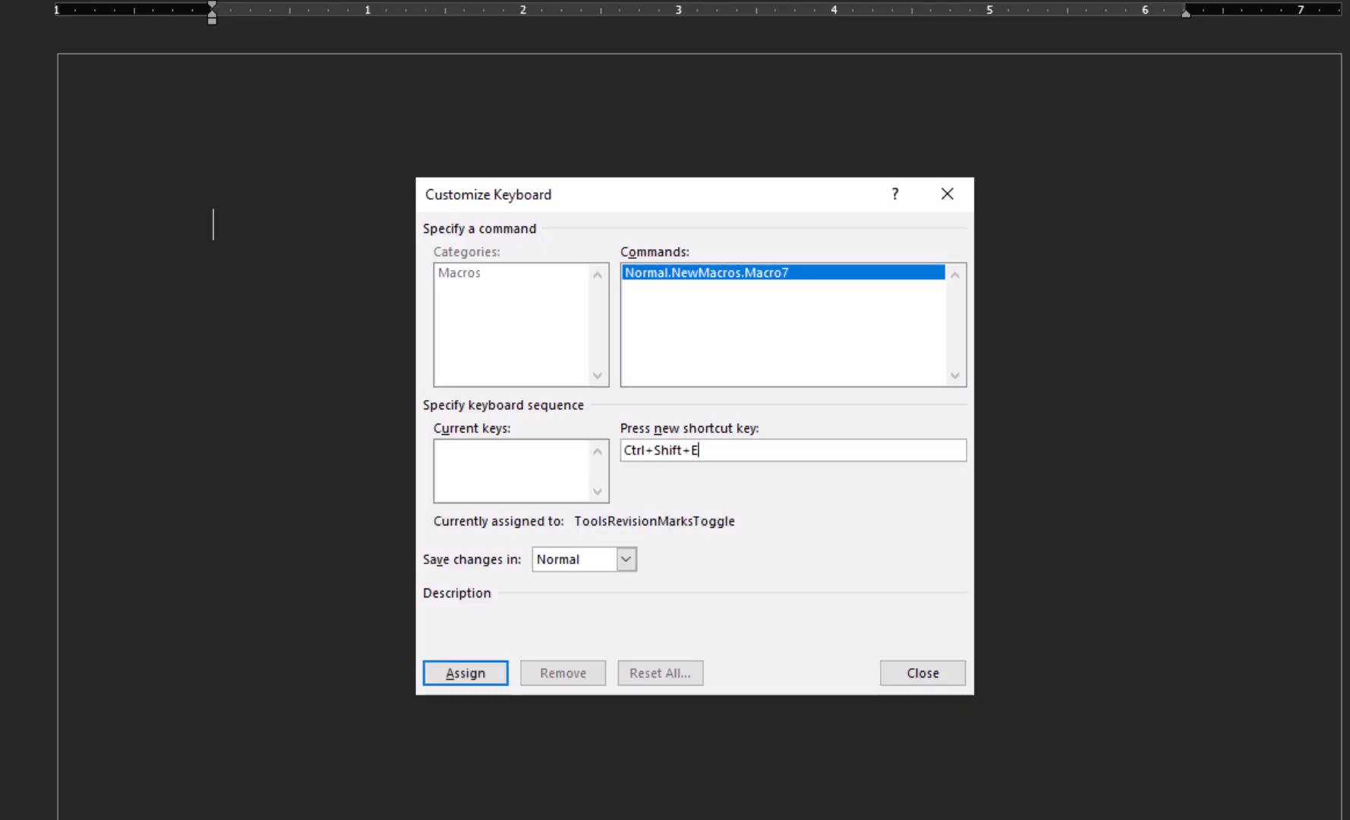
left_click(465, 673)
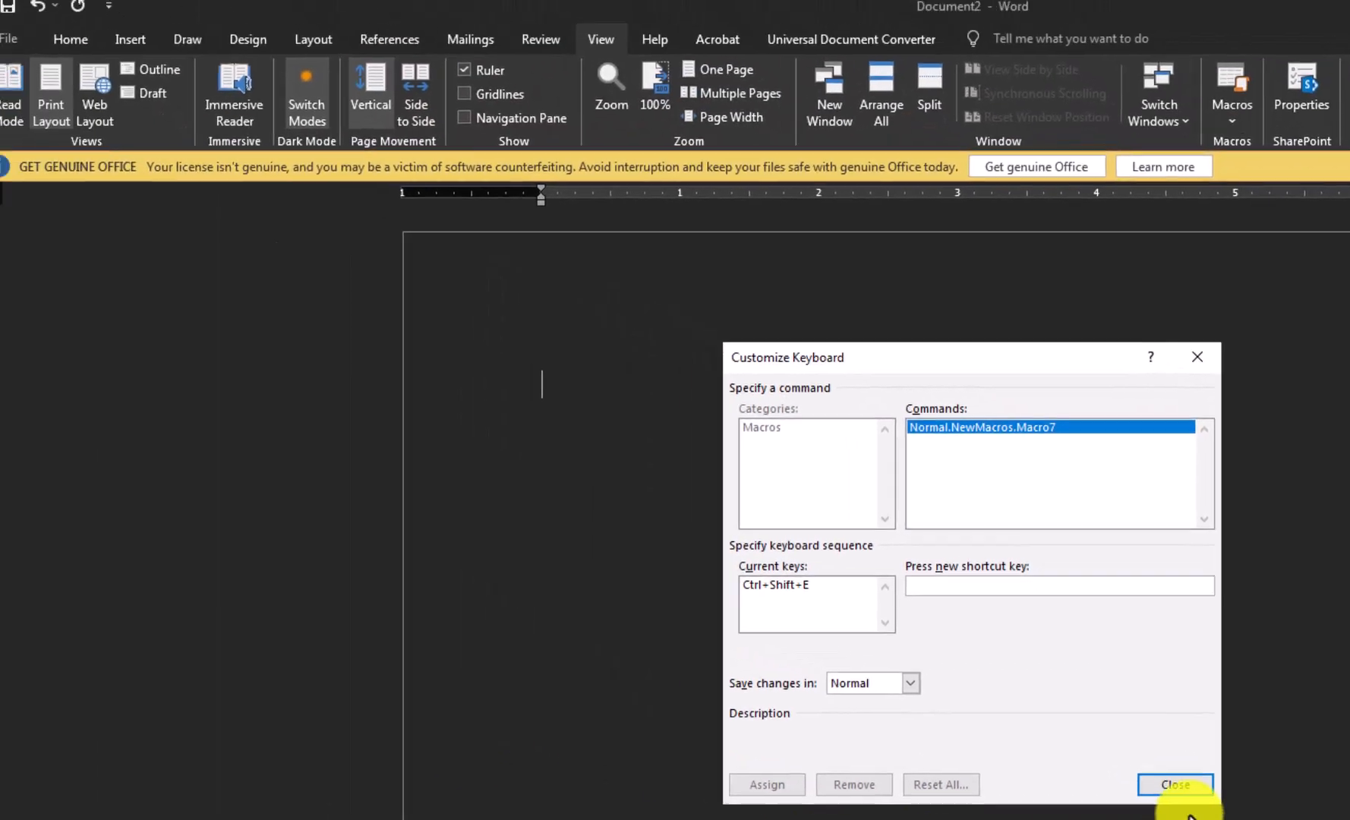
left_click(982, 698)
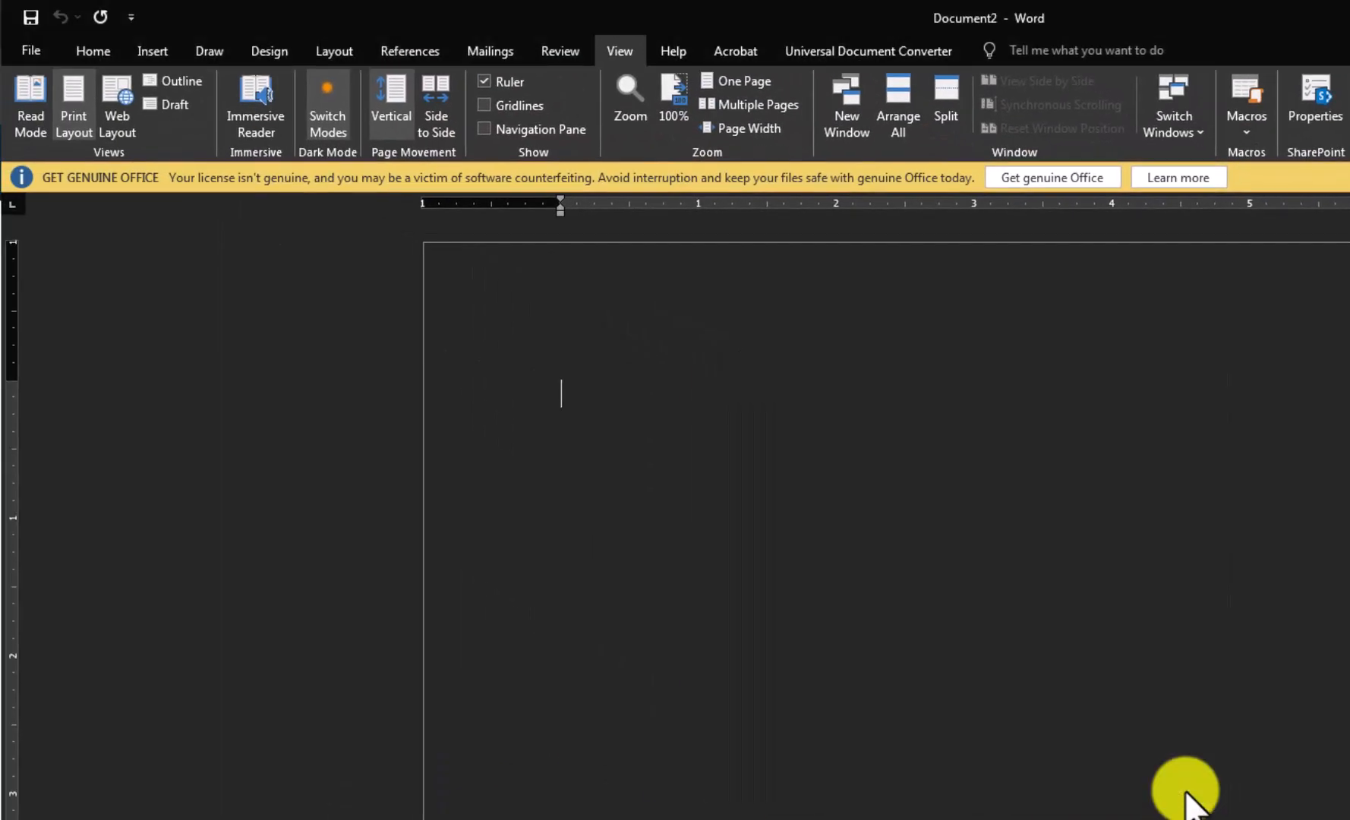
Set the font to Times New Roman at size 12 and stop recording the second macro
left_click(105, 53)
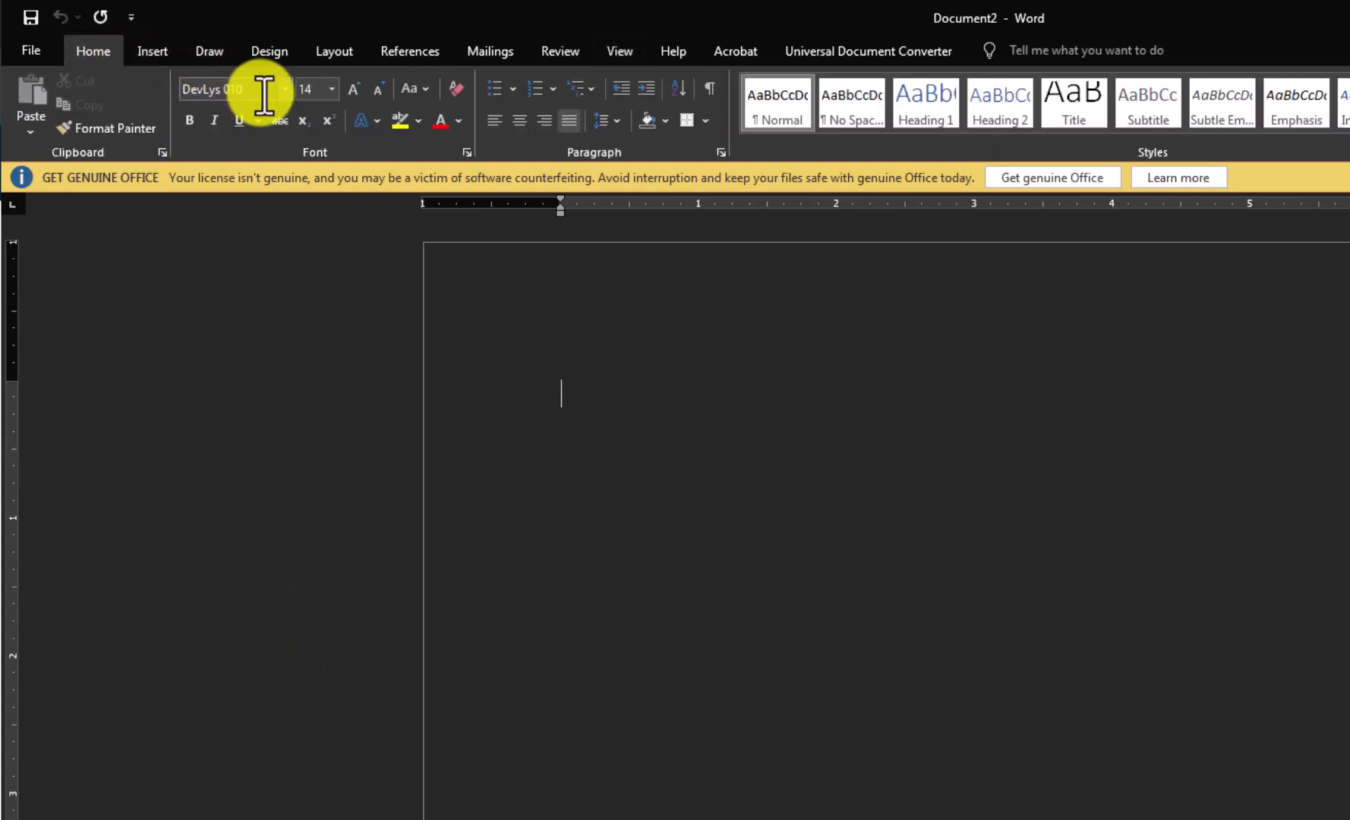
left_click(258, 91)
type("Tim")
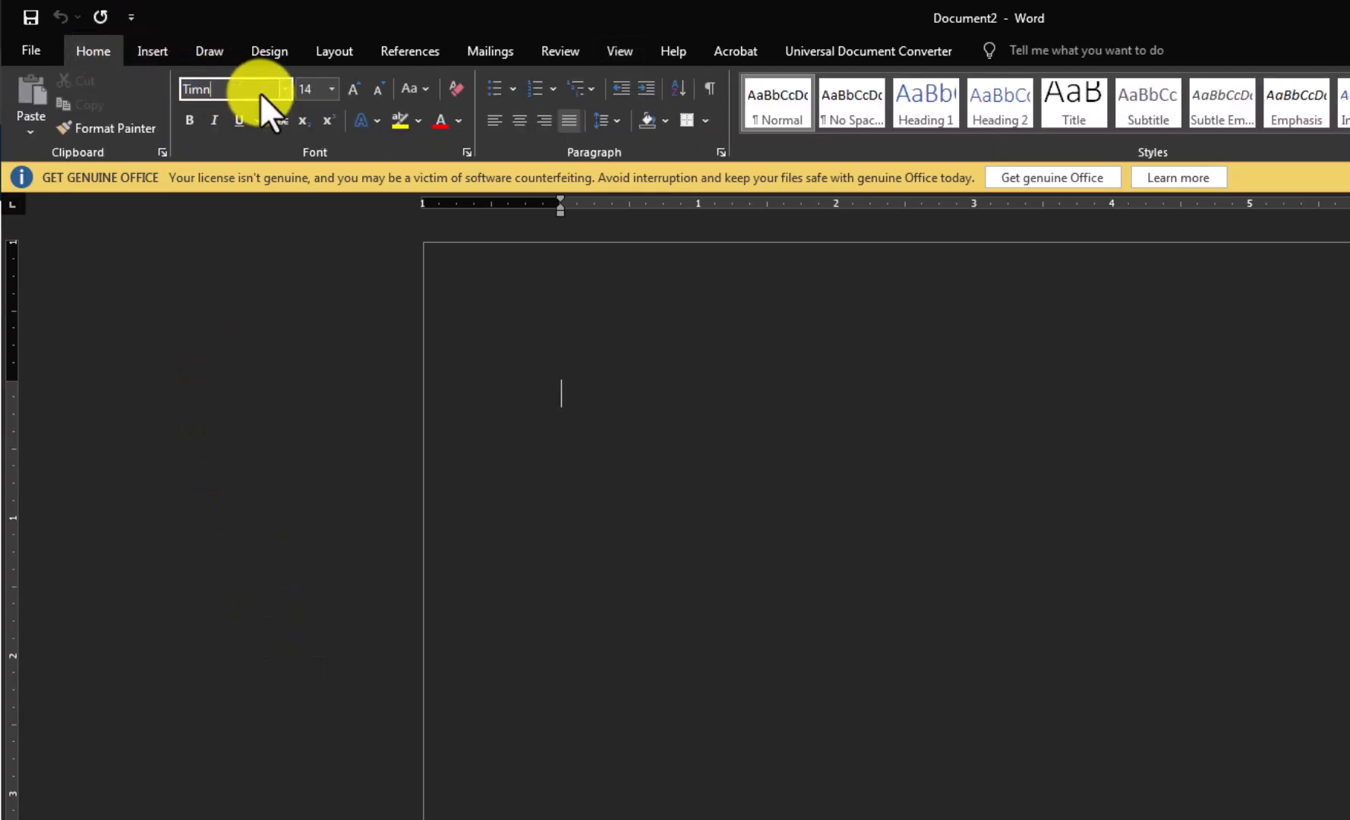
type("es New Roma")
key("Tab")
type("12")
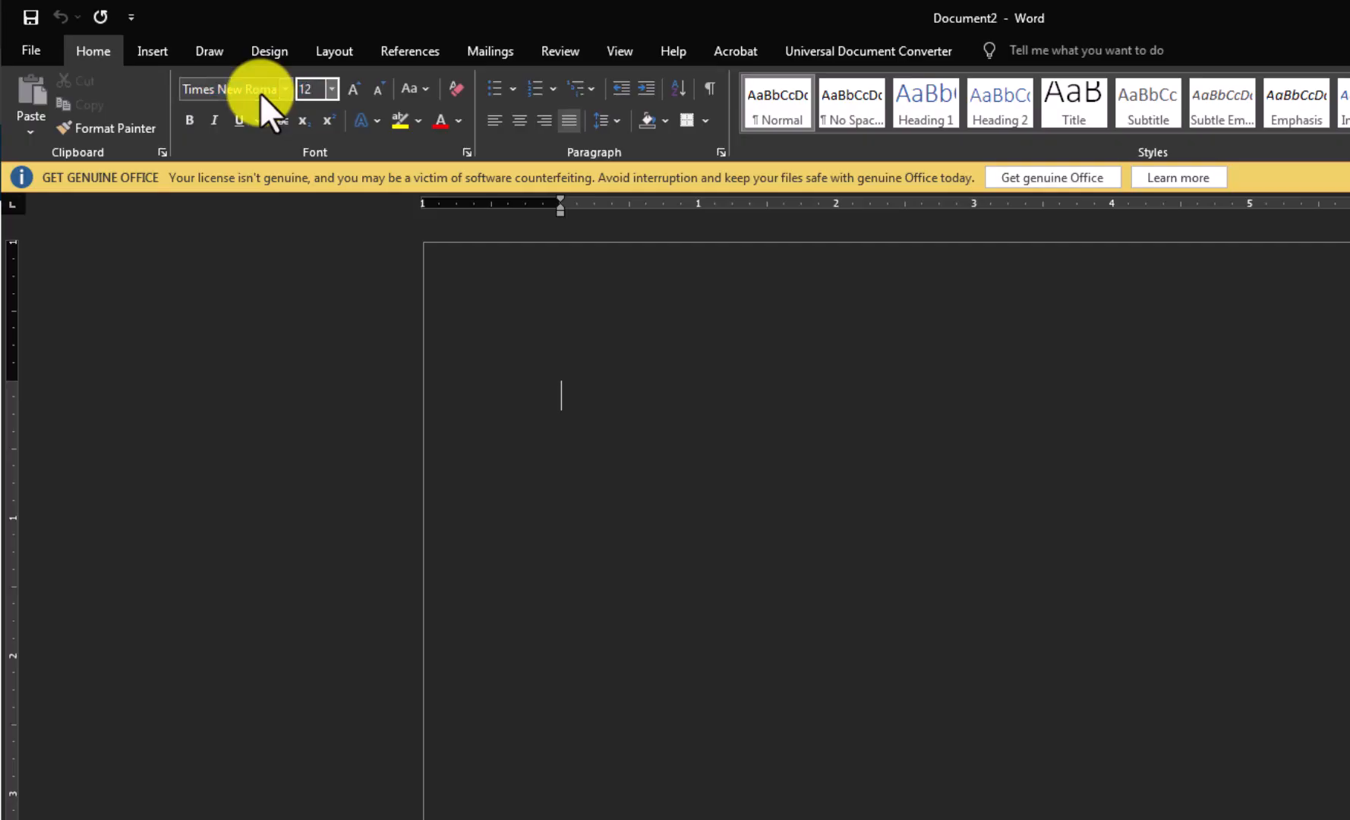
key("Return")
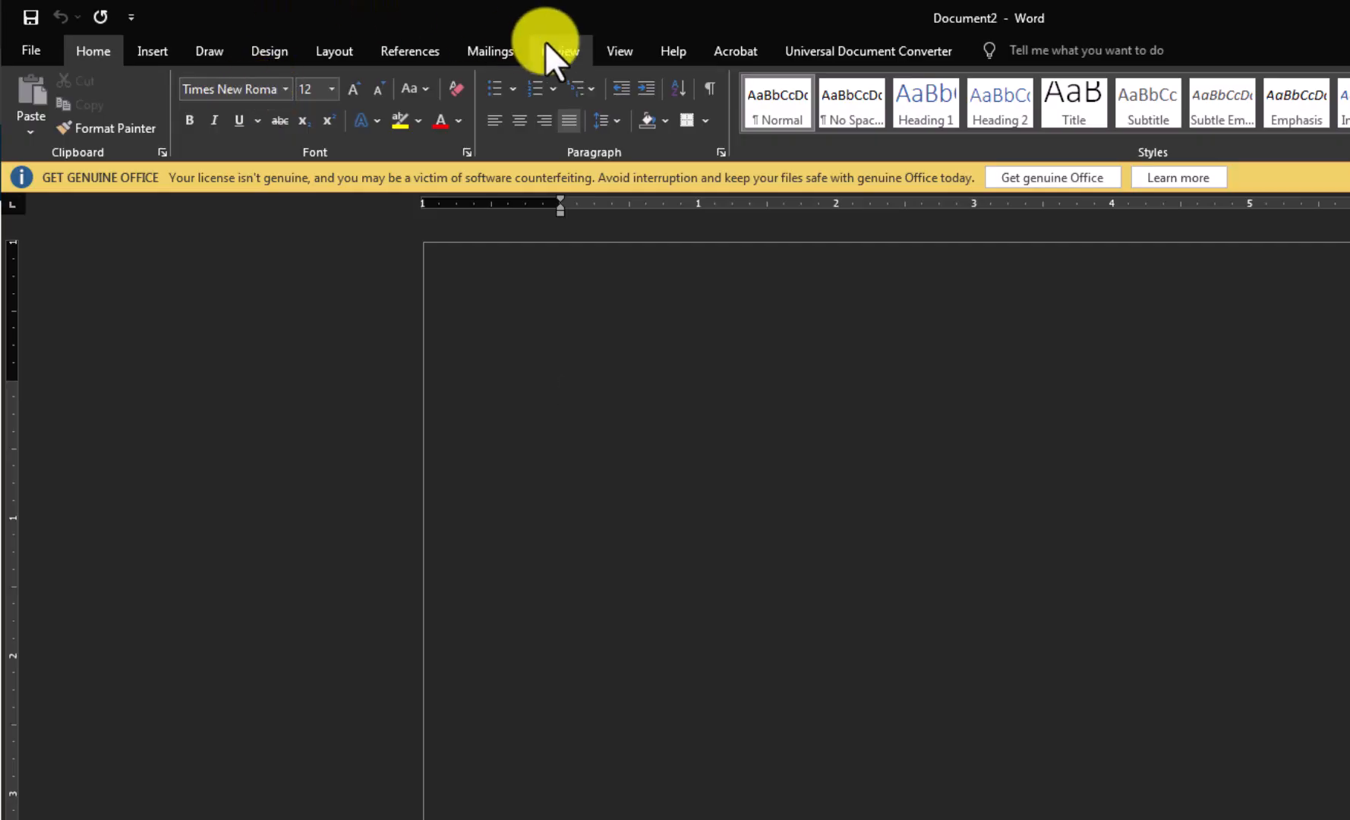
left_click(605, 51)
left_click(1253, 123)
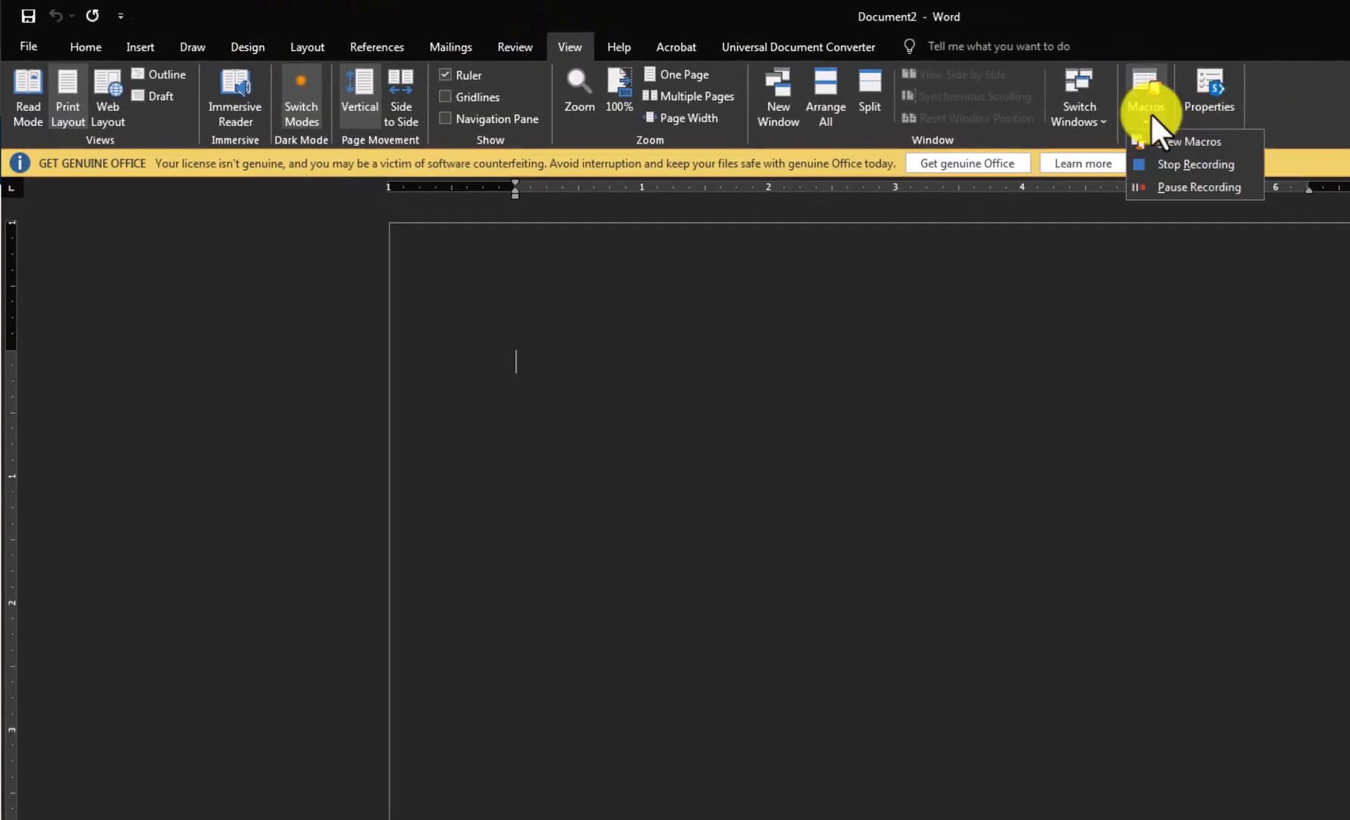
left_click(1170, 163)
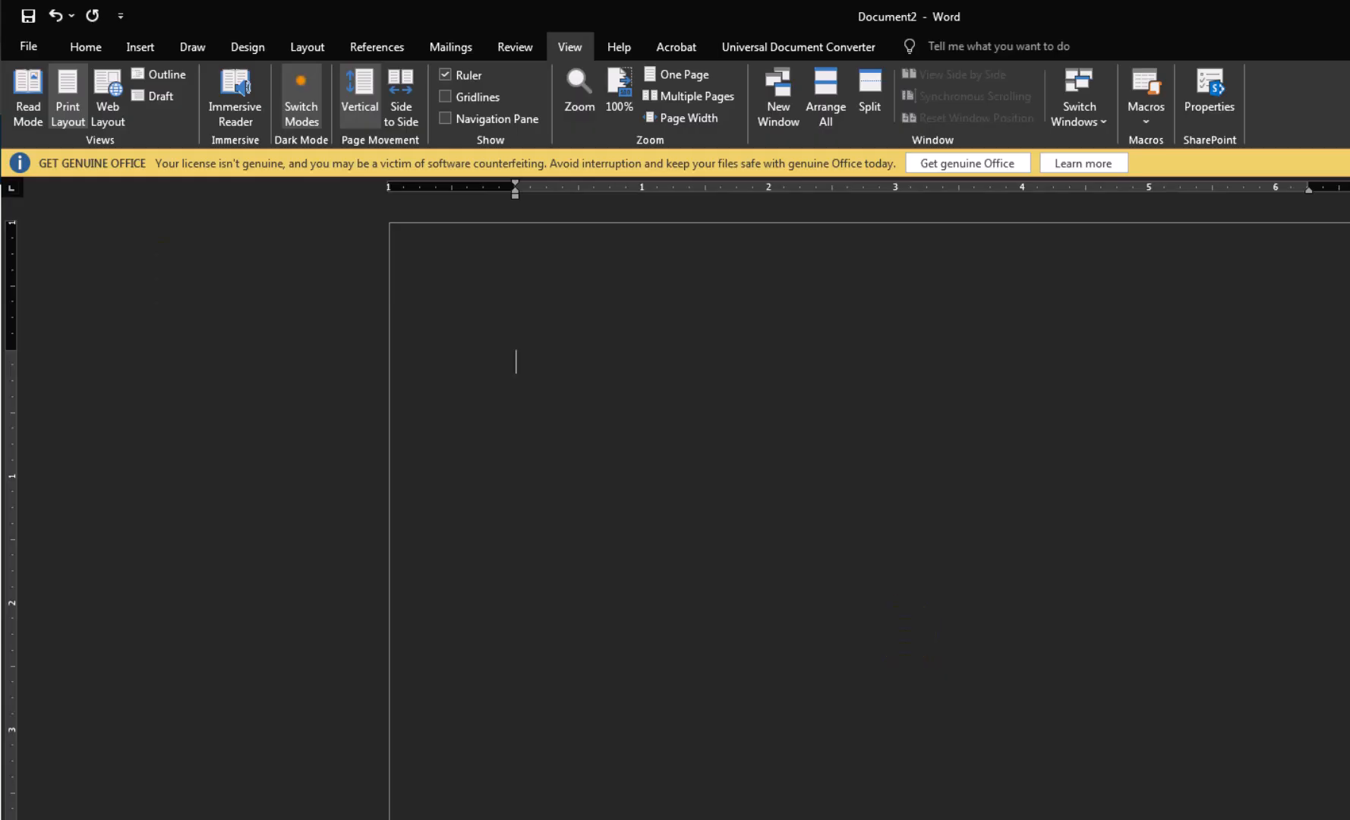
Use the macro shortcuts to write "Pro Creative" in Times New Roman, "प्रो कियेटिव" in DevLys 010 and "Times" in Times New Roman, and select everything
left_click(76, 45)
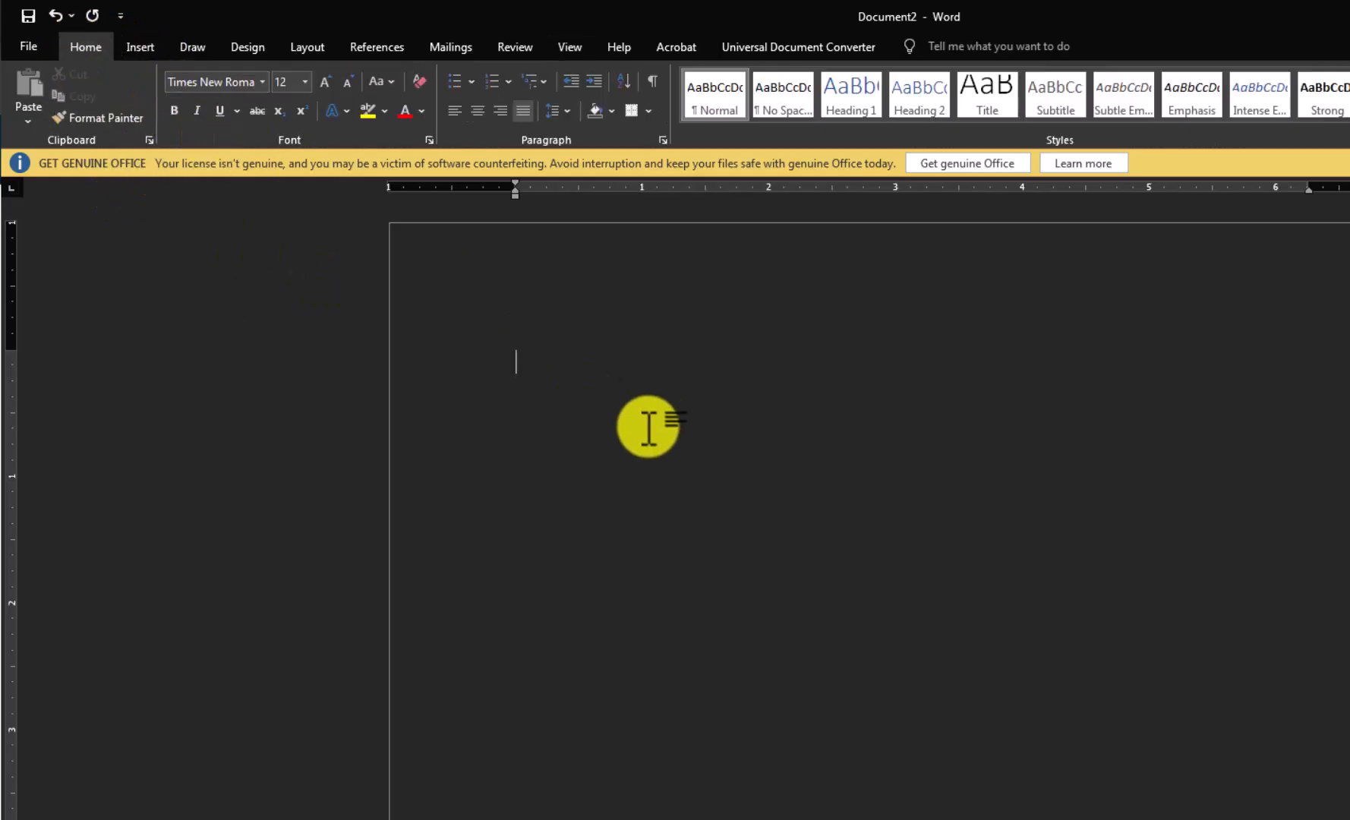
type("Pro Creat")
key("Return")
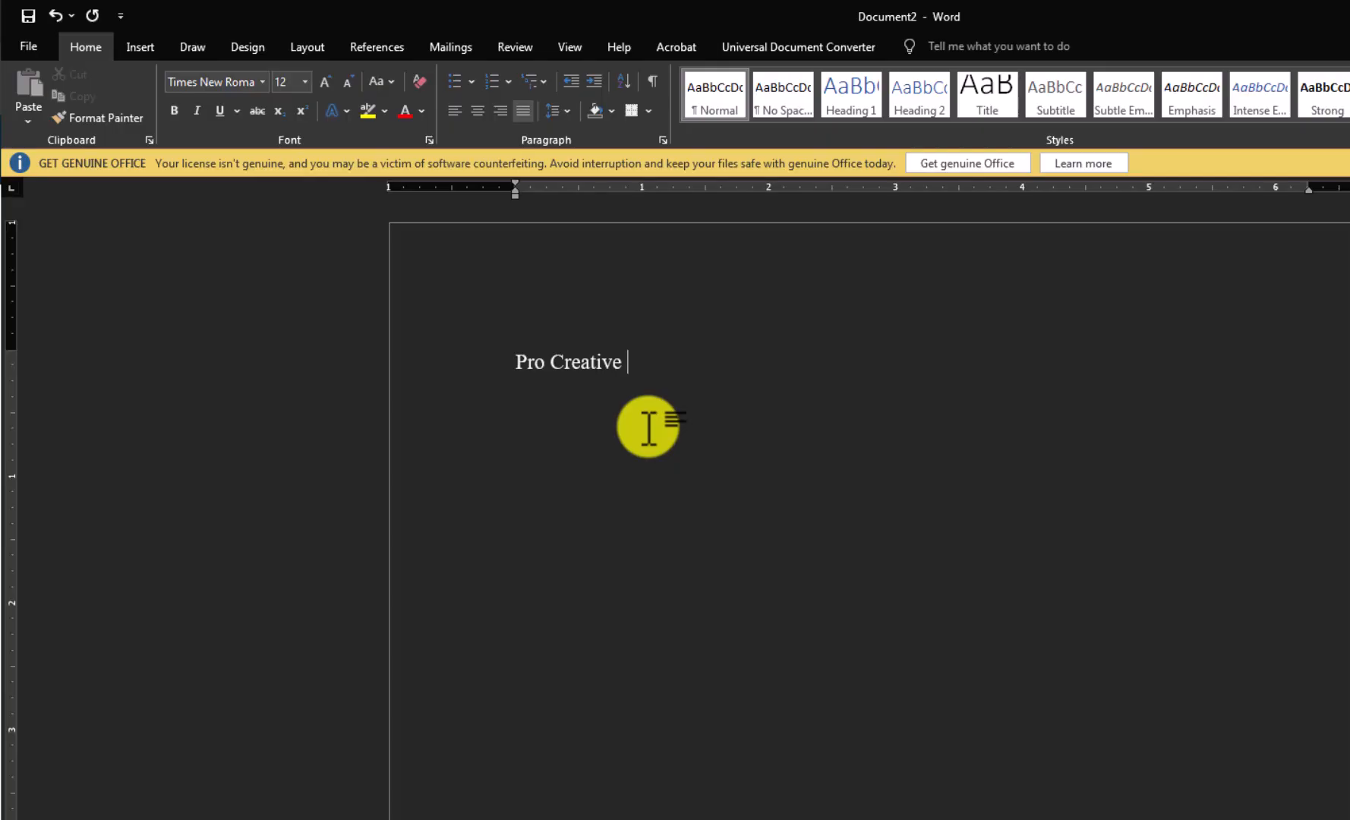
key("alt+h")
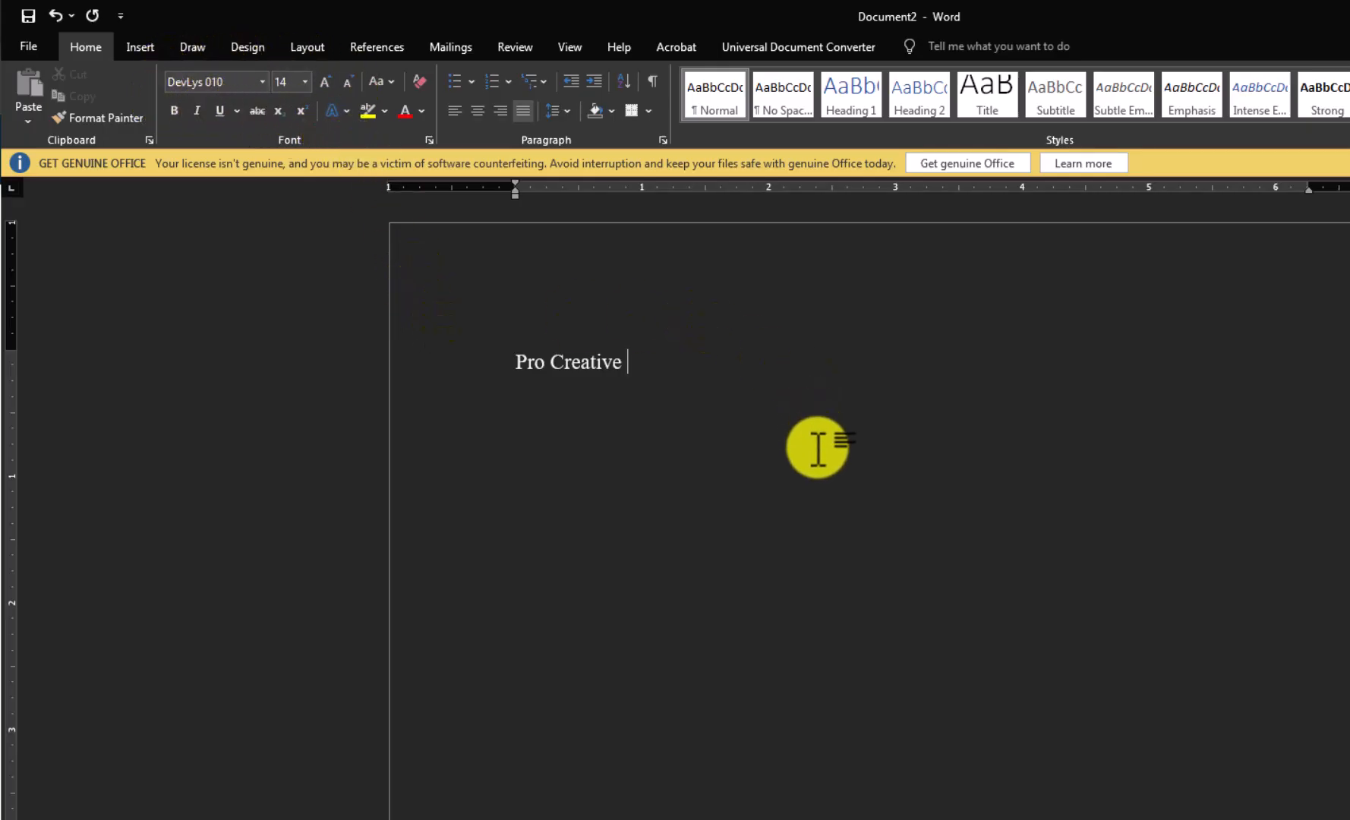
type("प्रो कियेटिव")
key("ctrl+space")
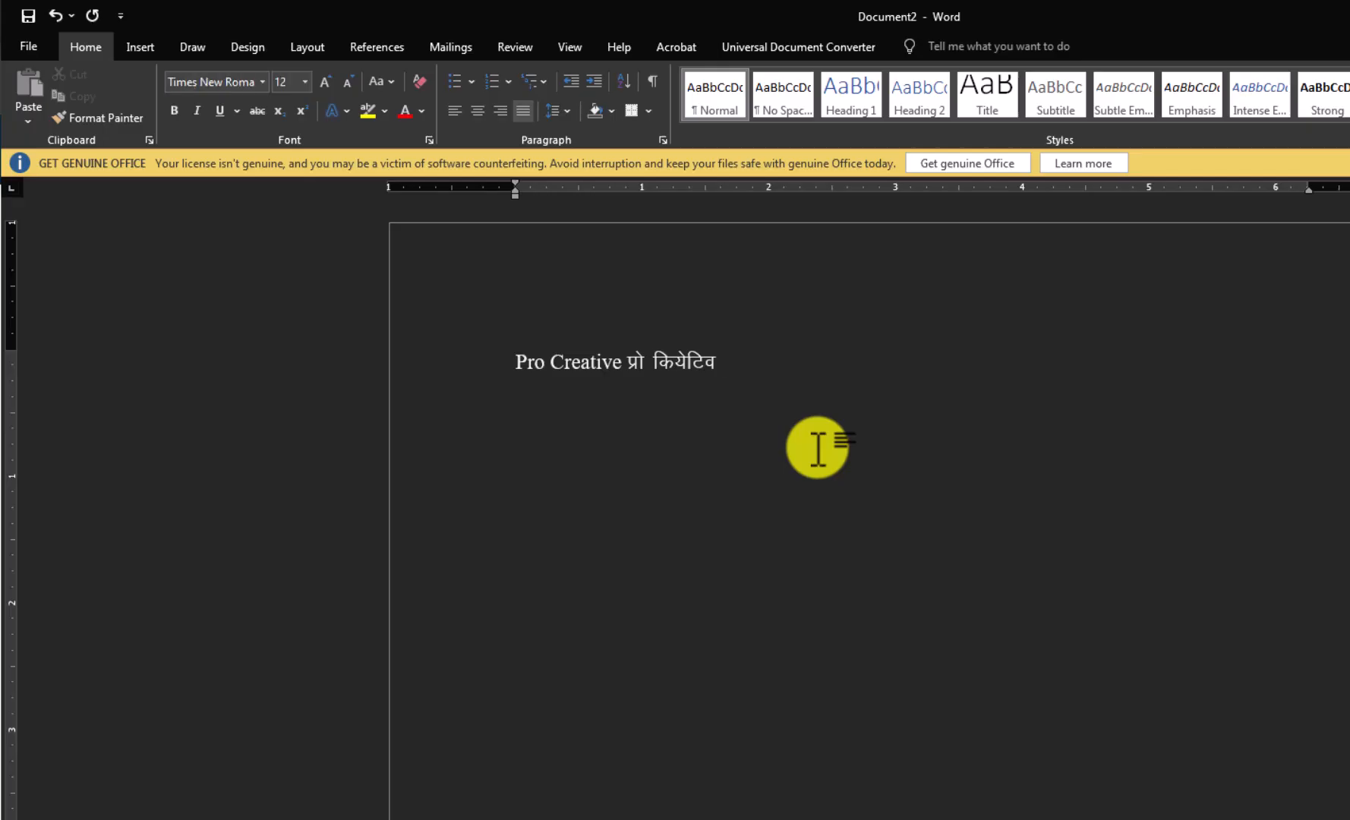
type("Times")
key("ctrl+a")
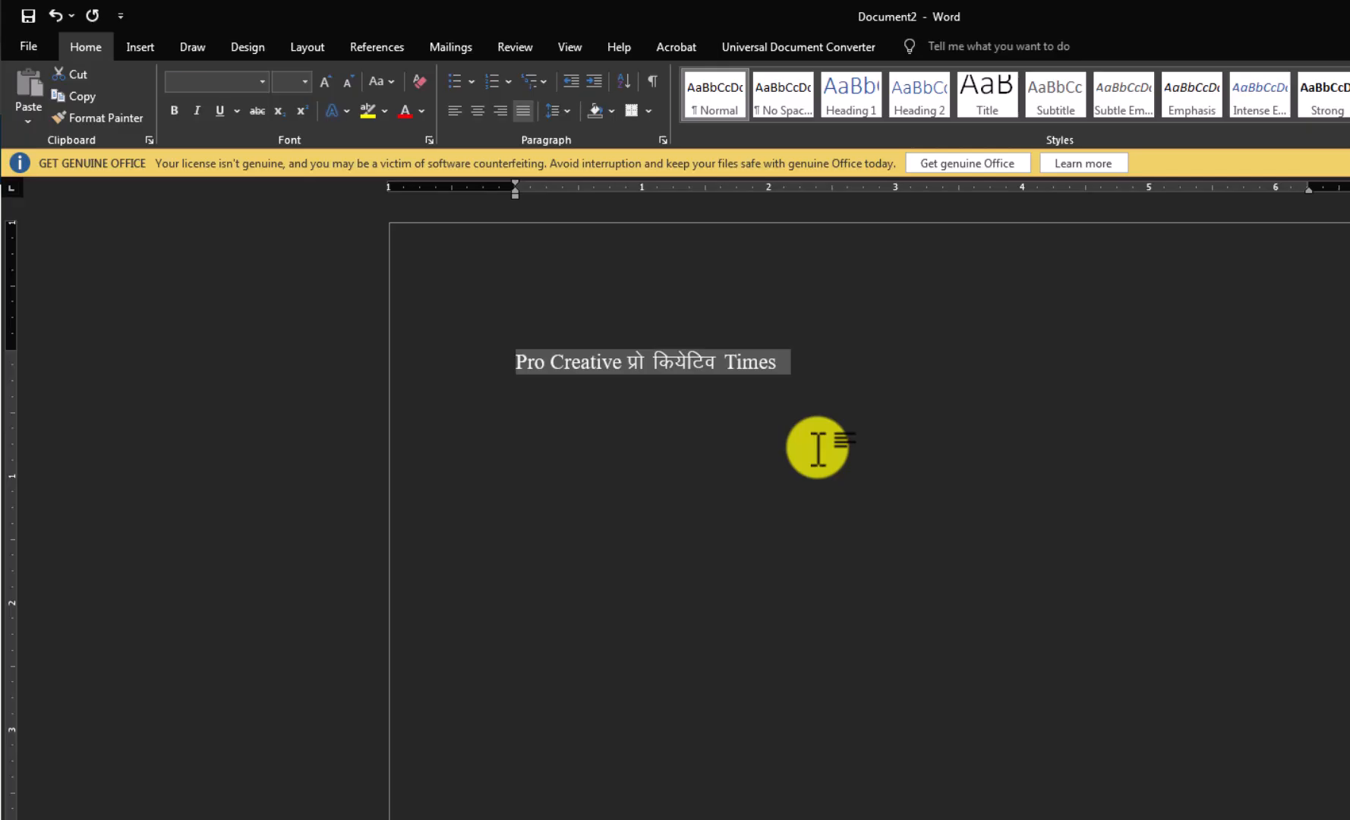
Clear the document text, set the font to DevLys 010 at size 14 and write the sample Hindi character "अ"
key("Delete")
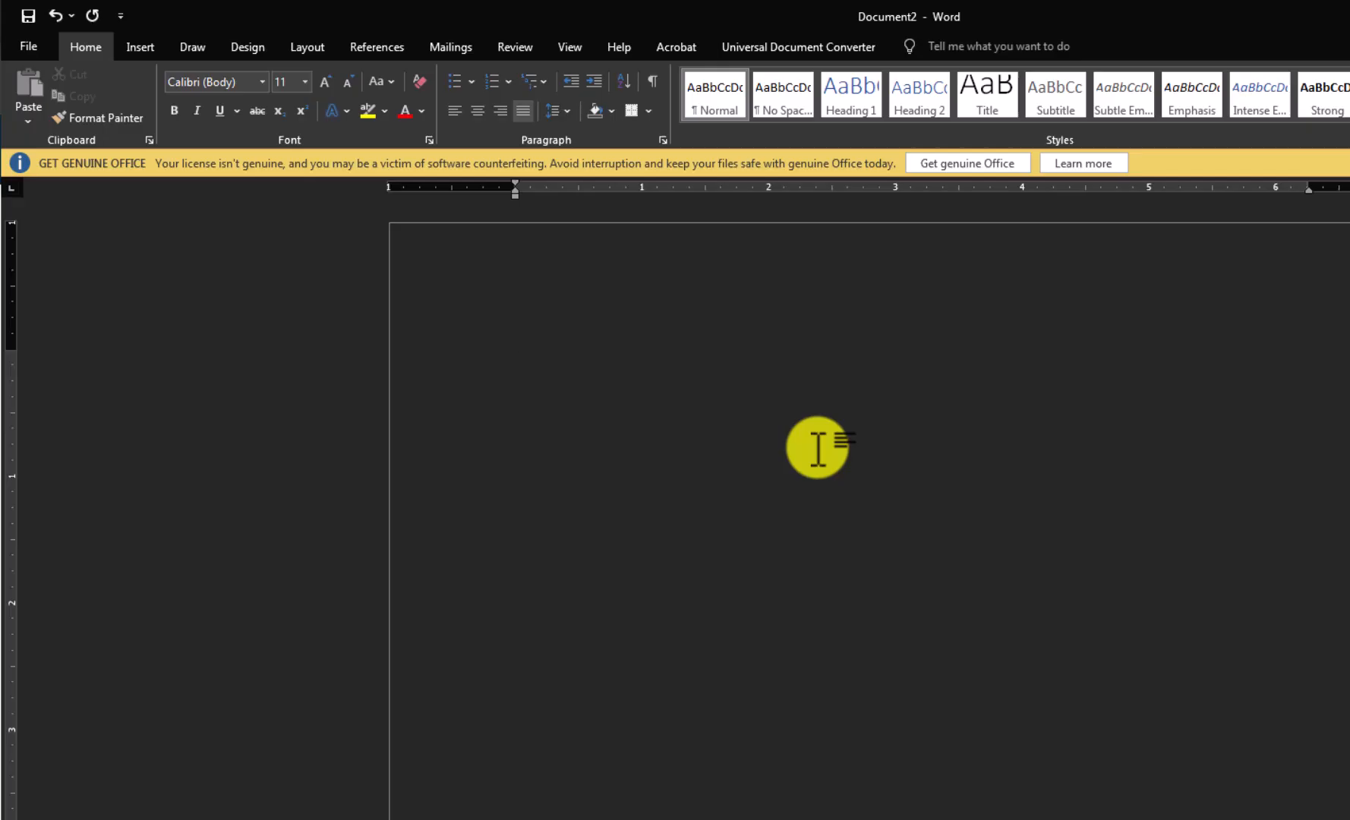
left_click(241, 82)
type("DevLys 010")
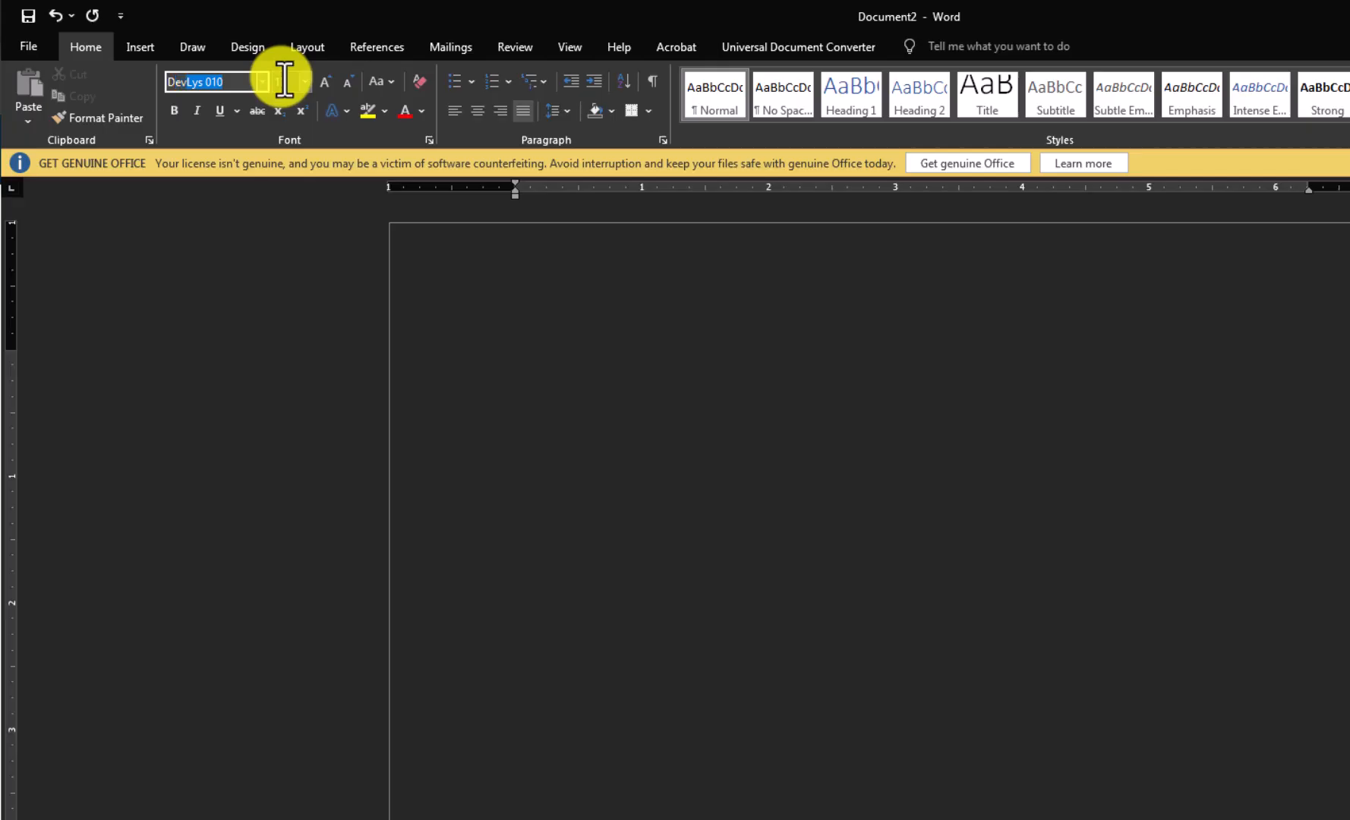
key("Return")
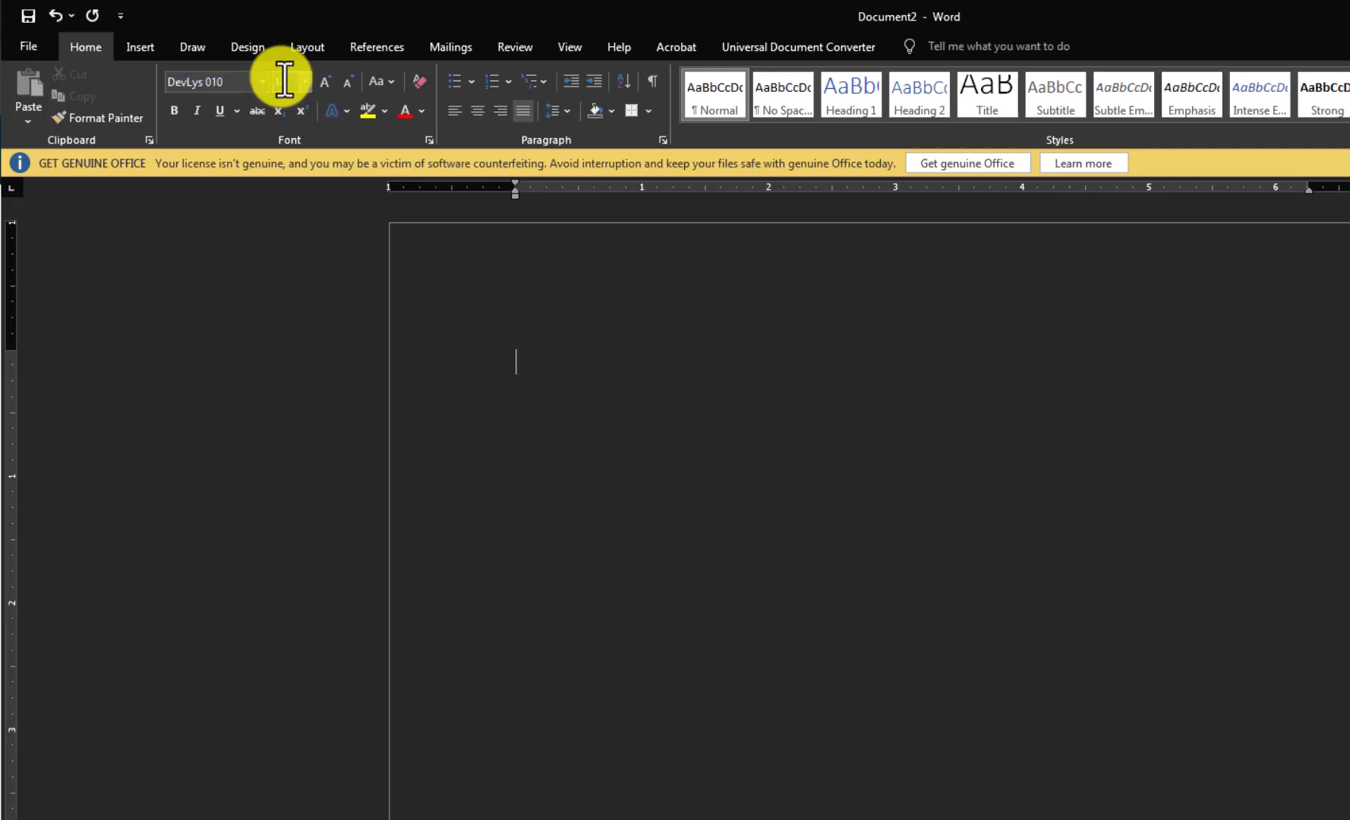
type("v")
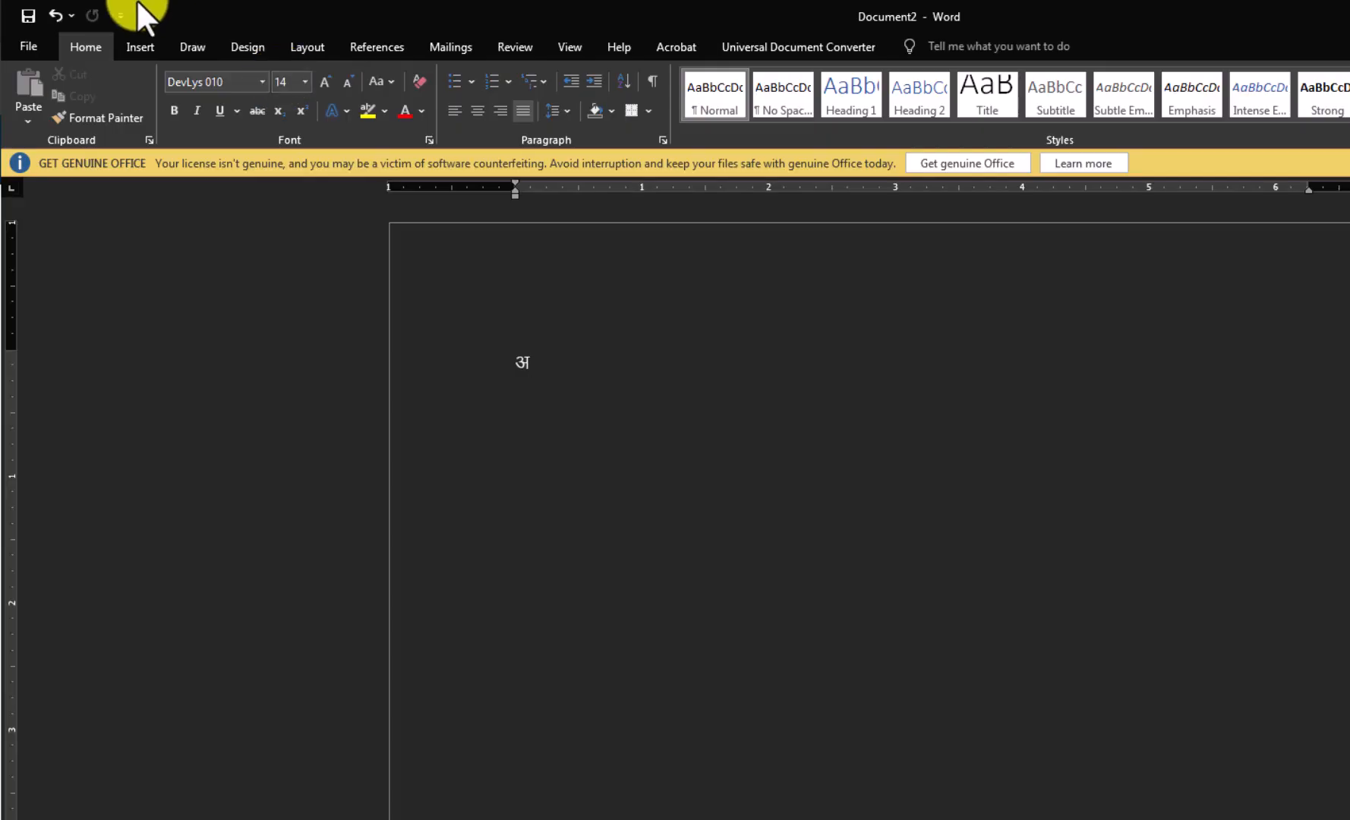
Set the font to Times New Roman at size 12 and write the letter "t" directly after the Hindi character
left_click(228, 82)
type("Times New Roma")
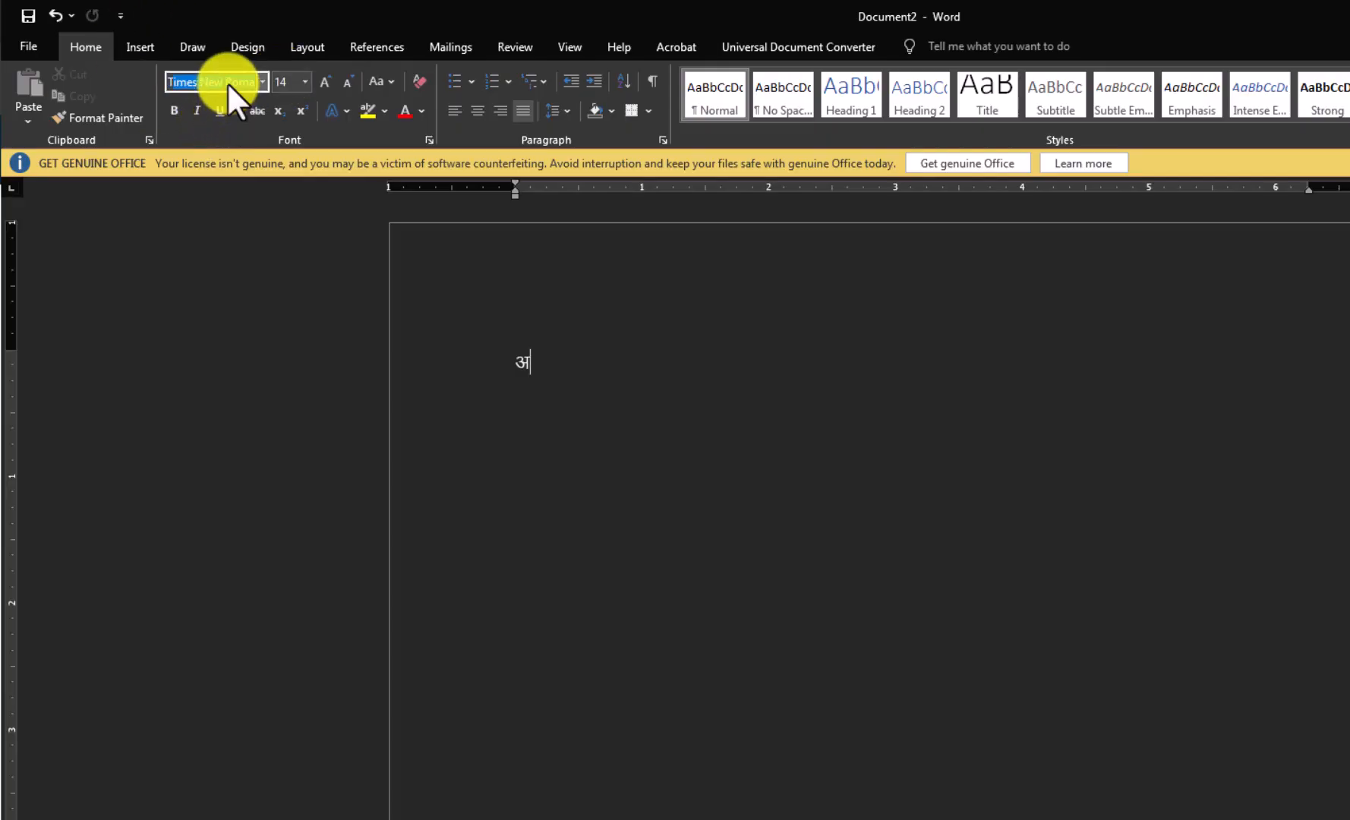
key("Tab")
type("12")
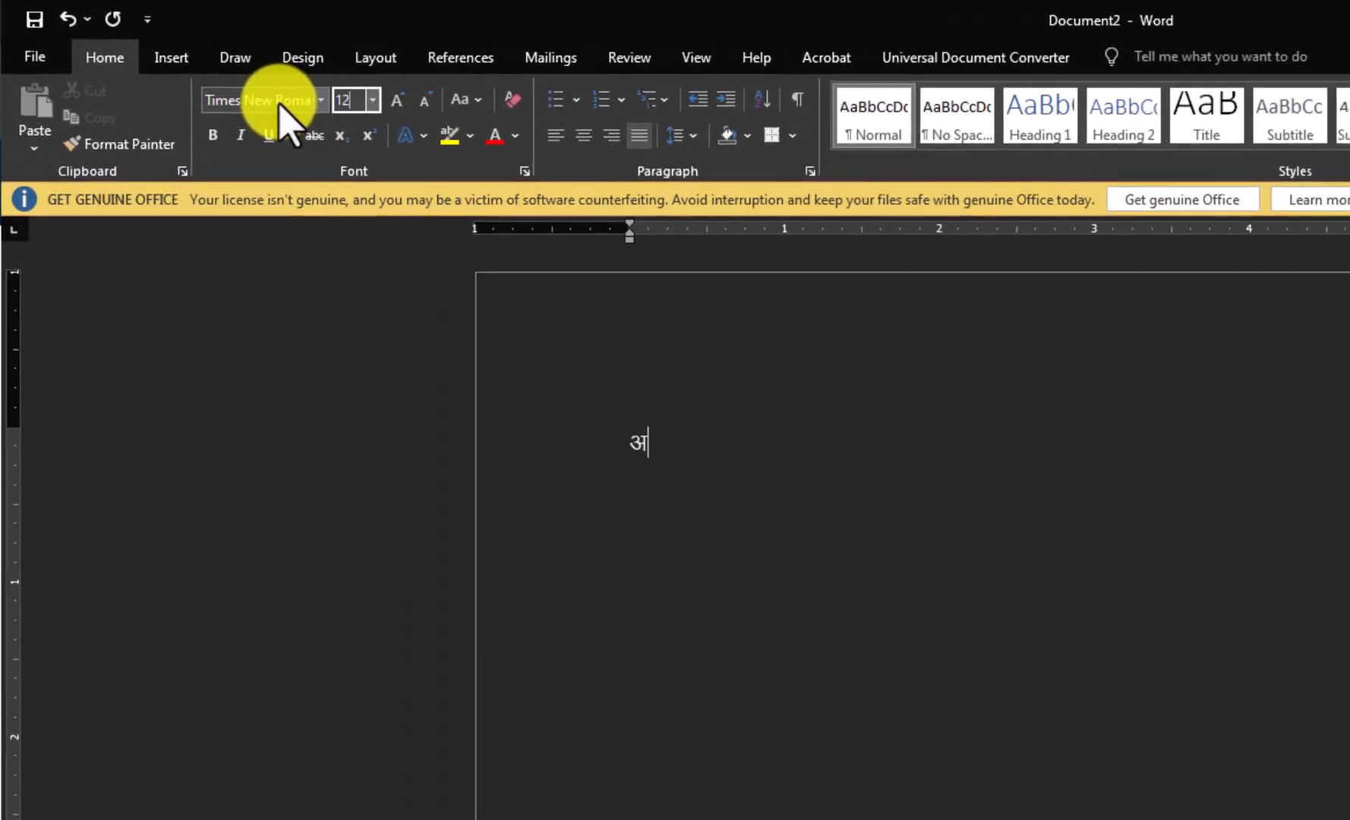
key("Return")
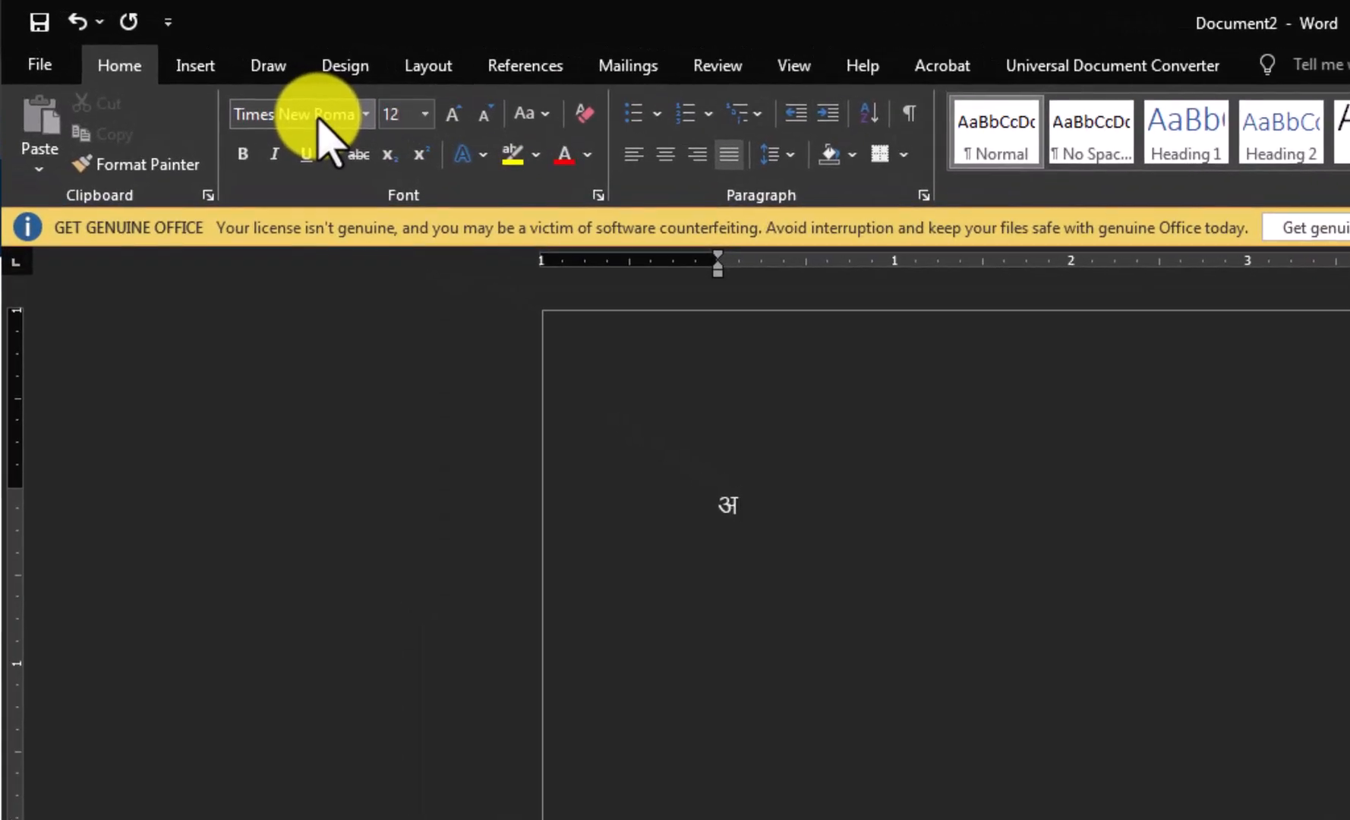
type("t")
Copy the Times New Roman "t" and place the cursor before the Hindi character at the start of the line
key("shift+Left")
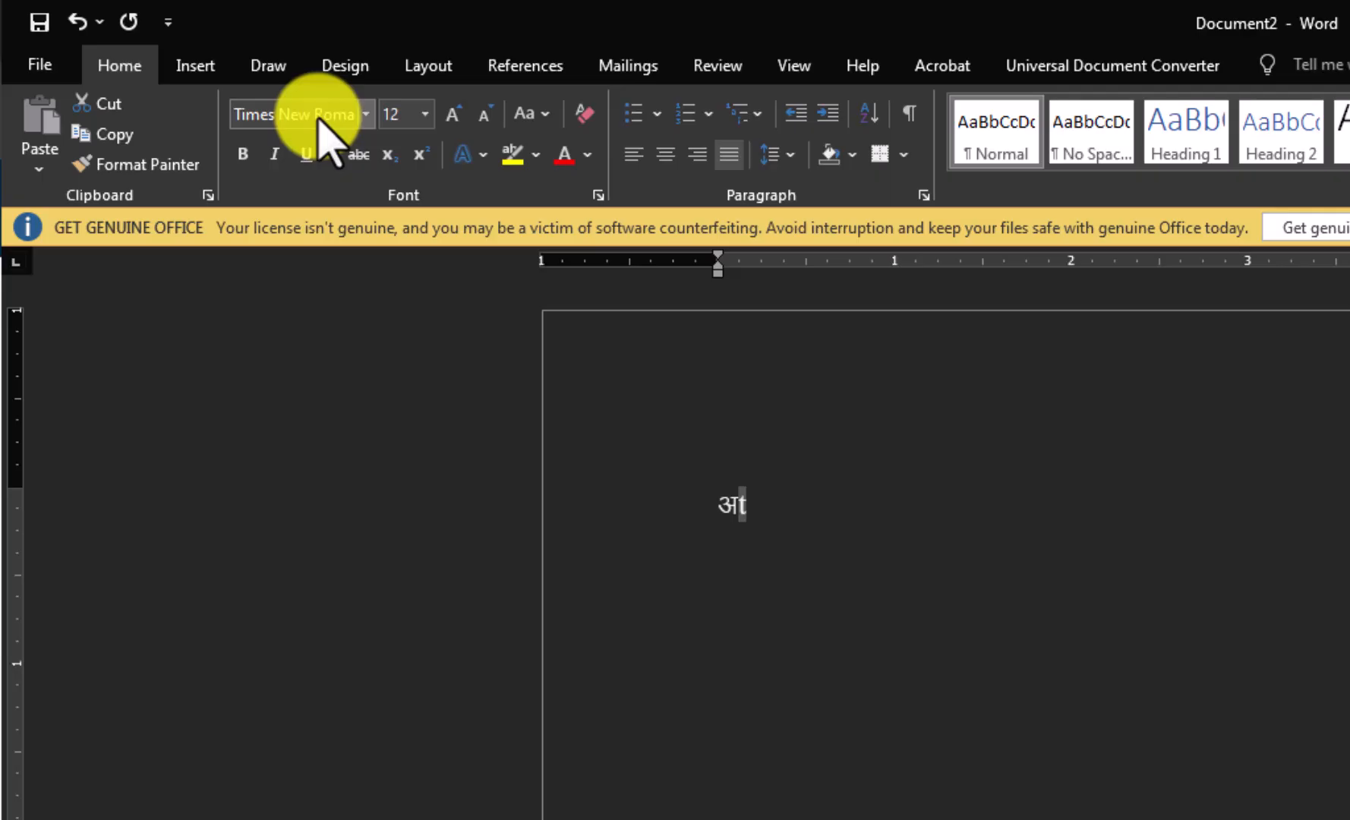
key("ctrl+c")
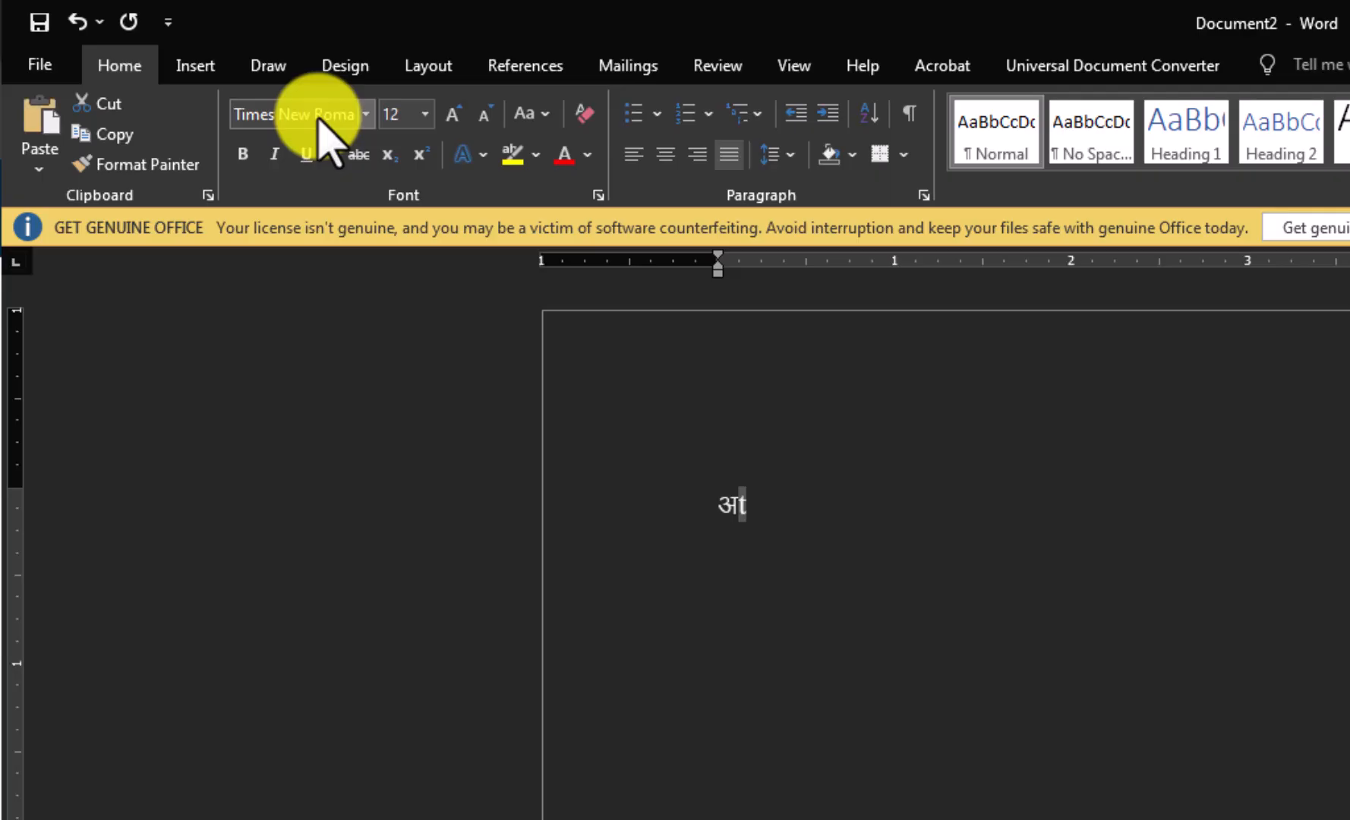
key("Left")
key("Left")
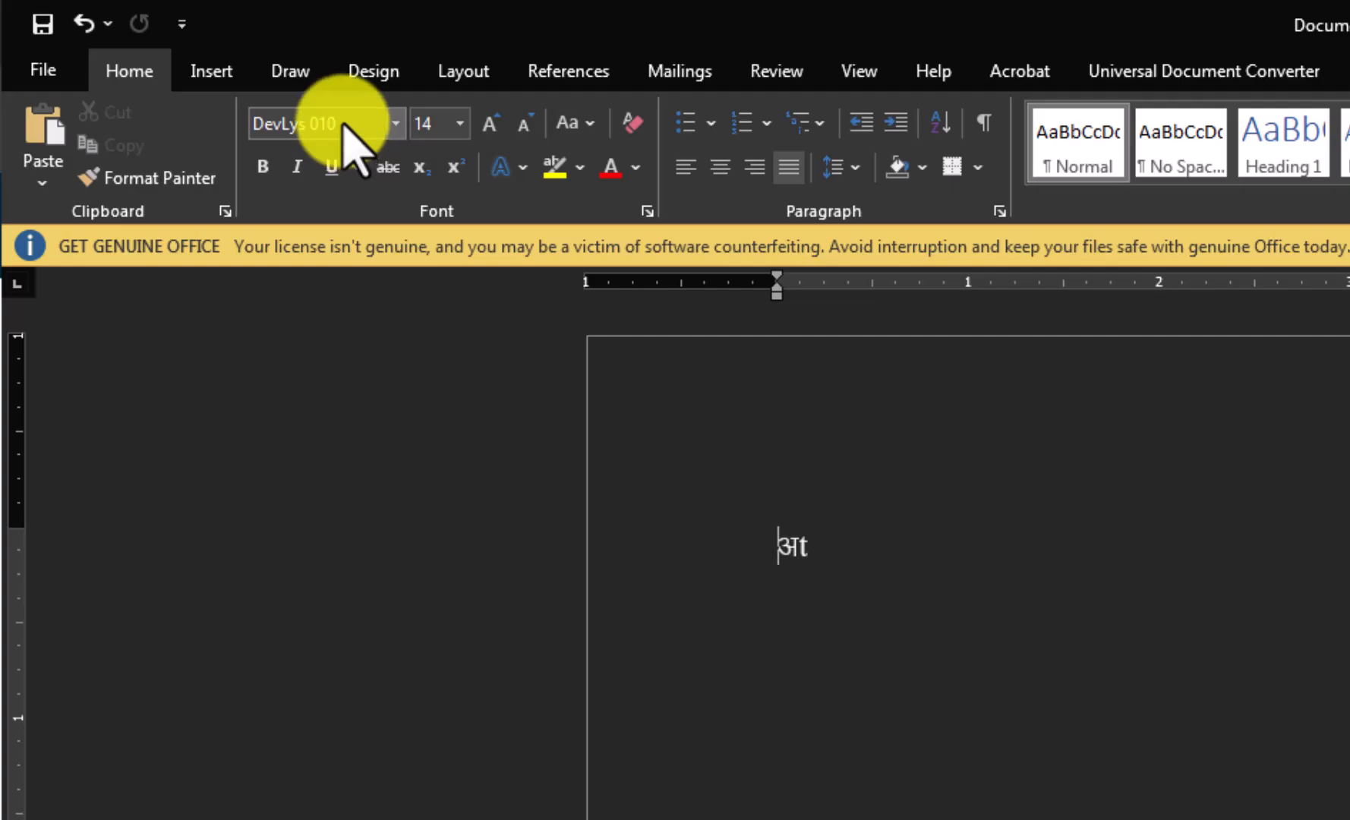
Turn automatic keyboard switching to match the language of surrounding text off and back on in the advanced Word options
left_click(184, 25)
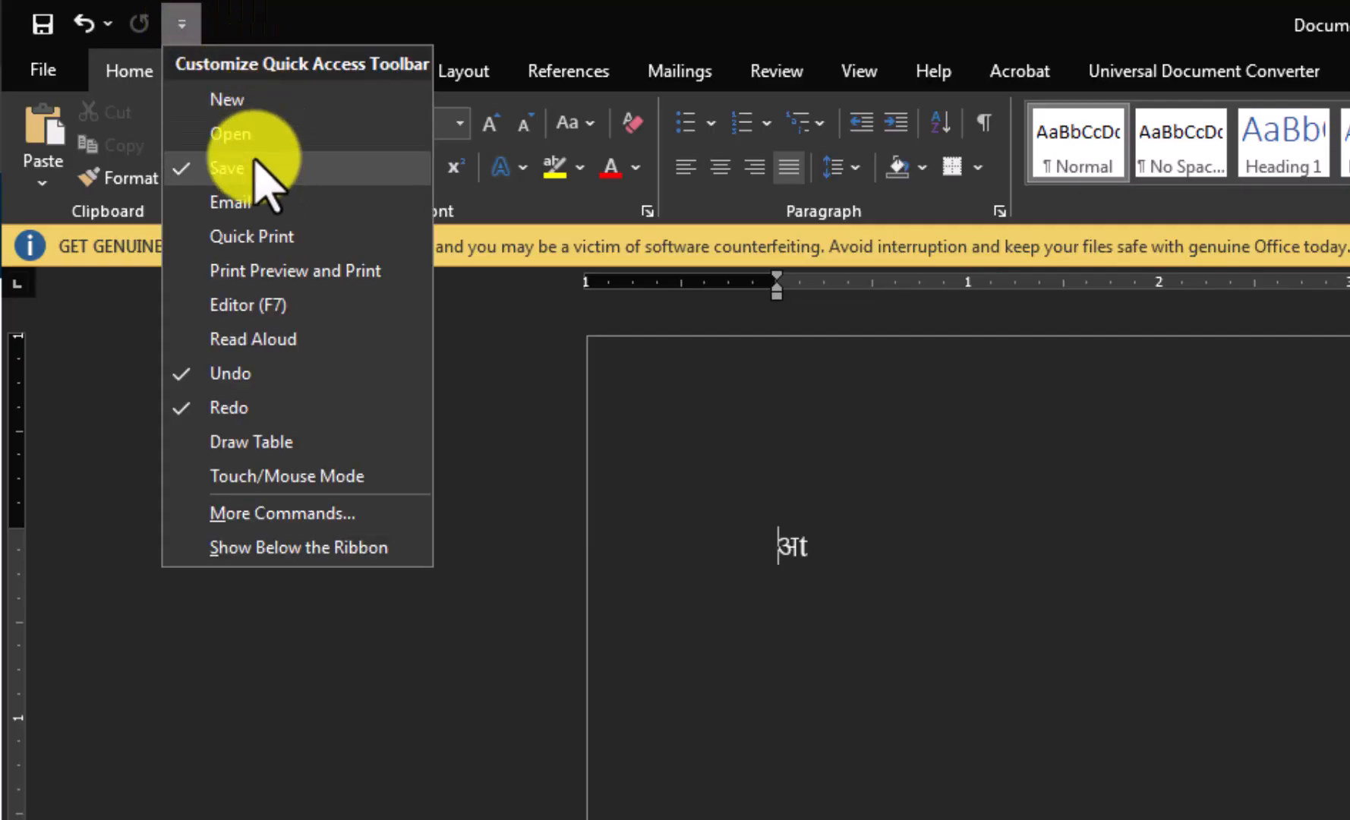
left_click(242, 515)
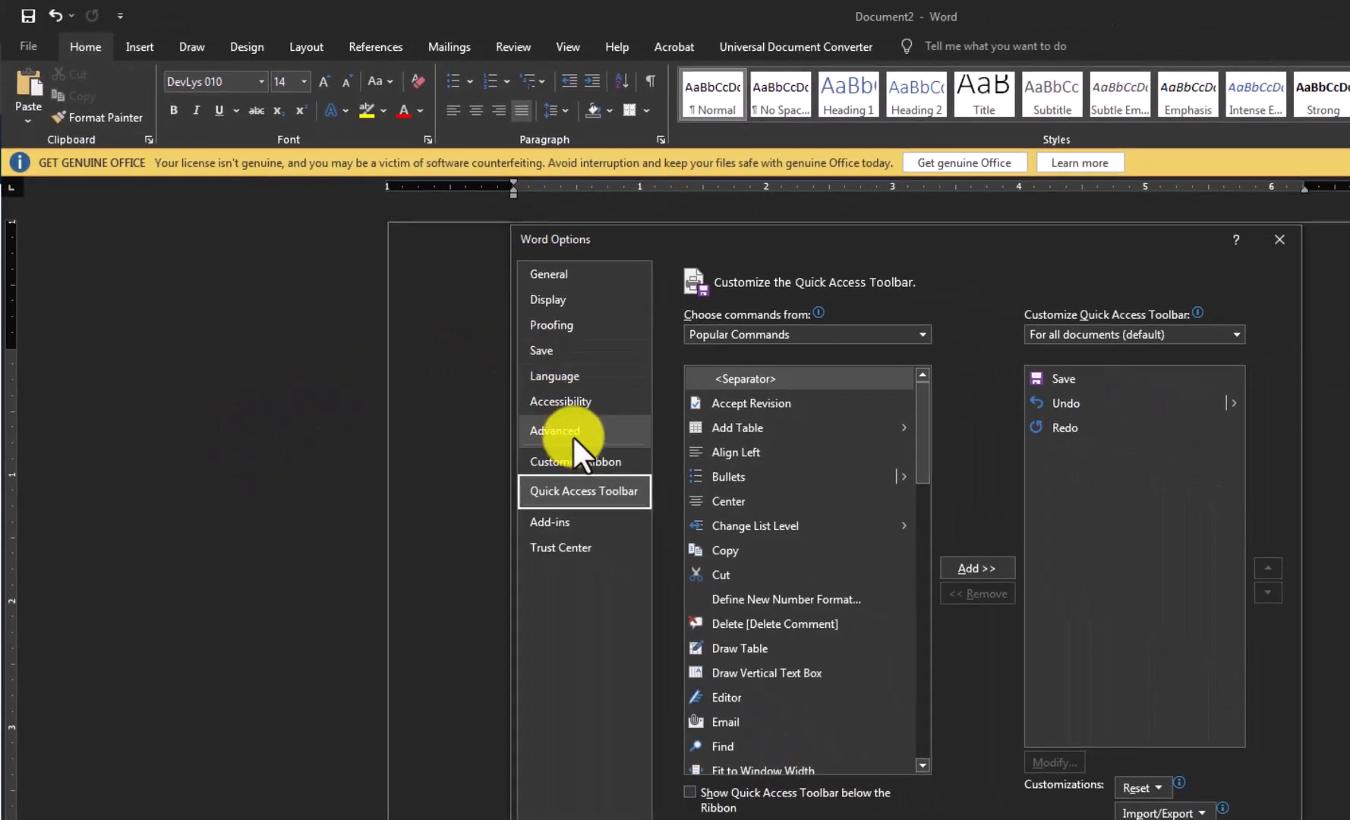
left_click(572, 437)
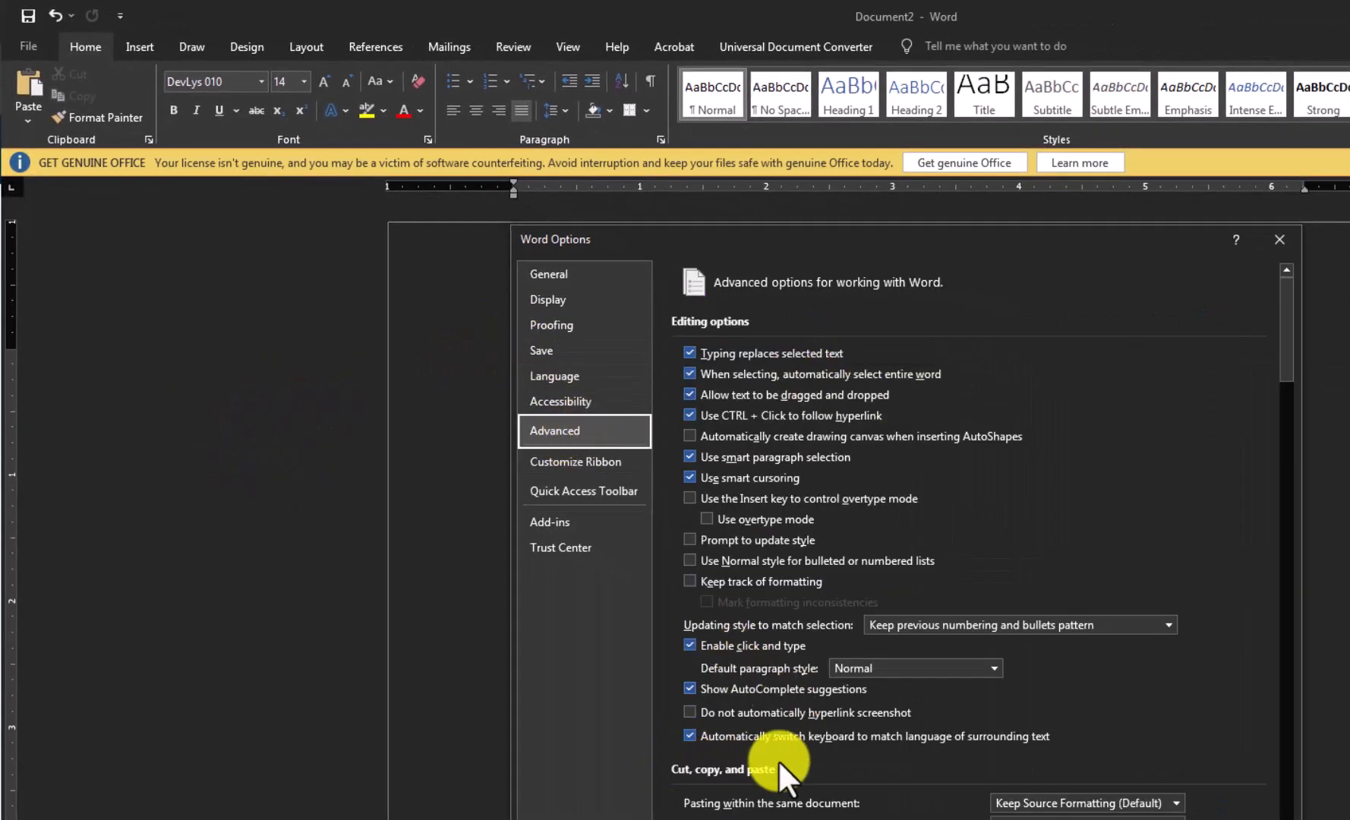
left_click(703, 736)
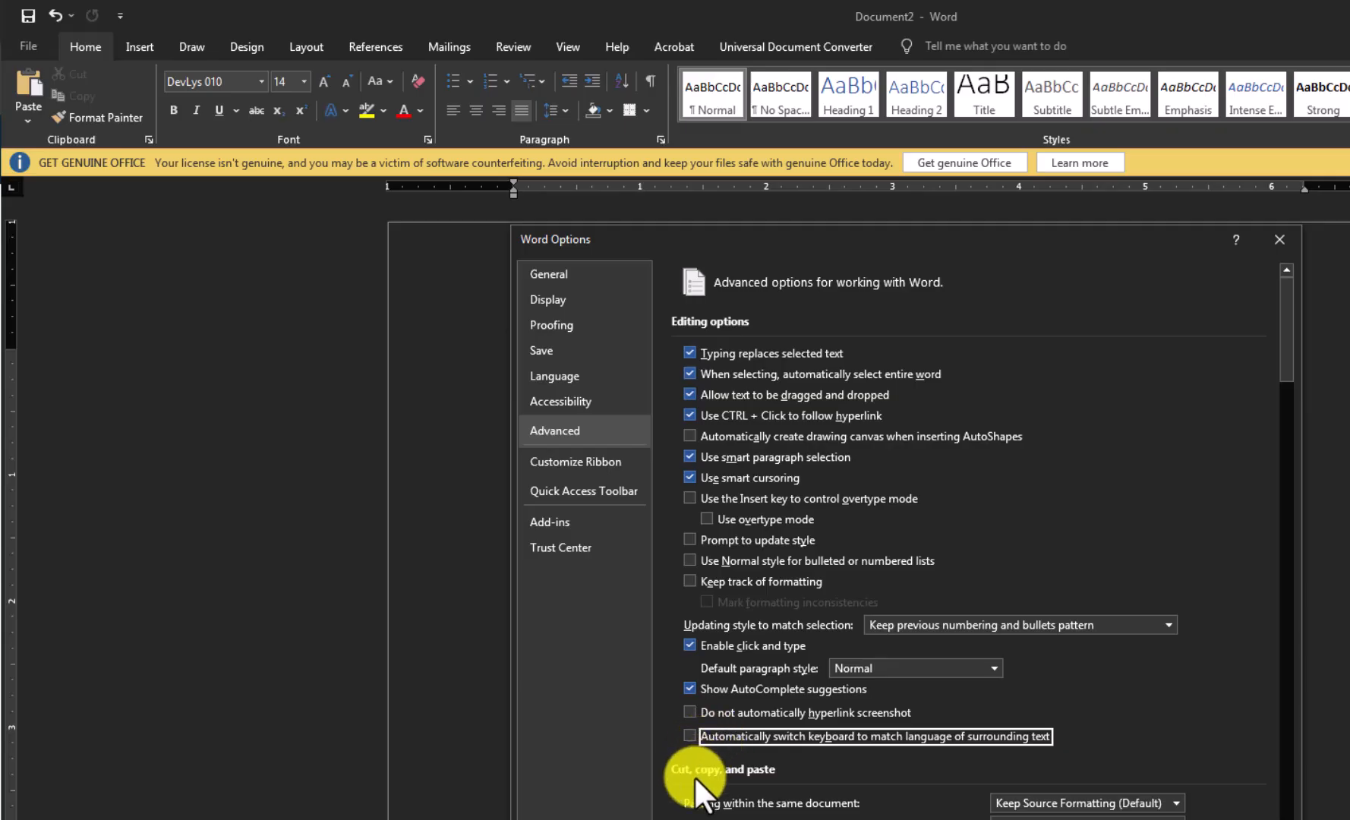
left_click(690, 735)
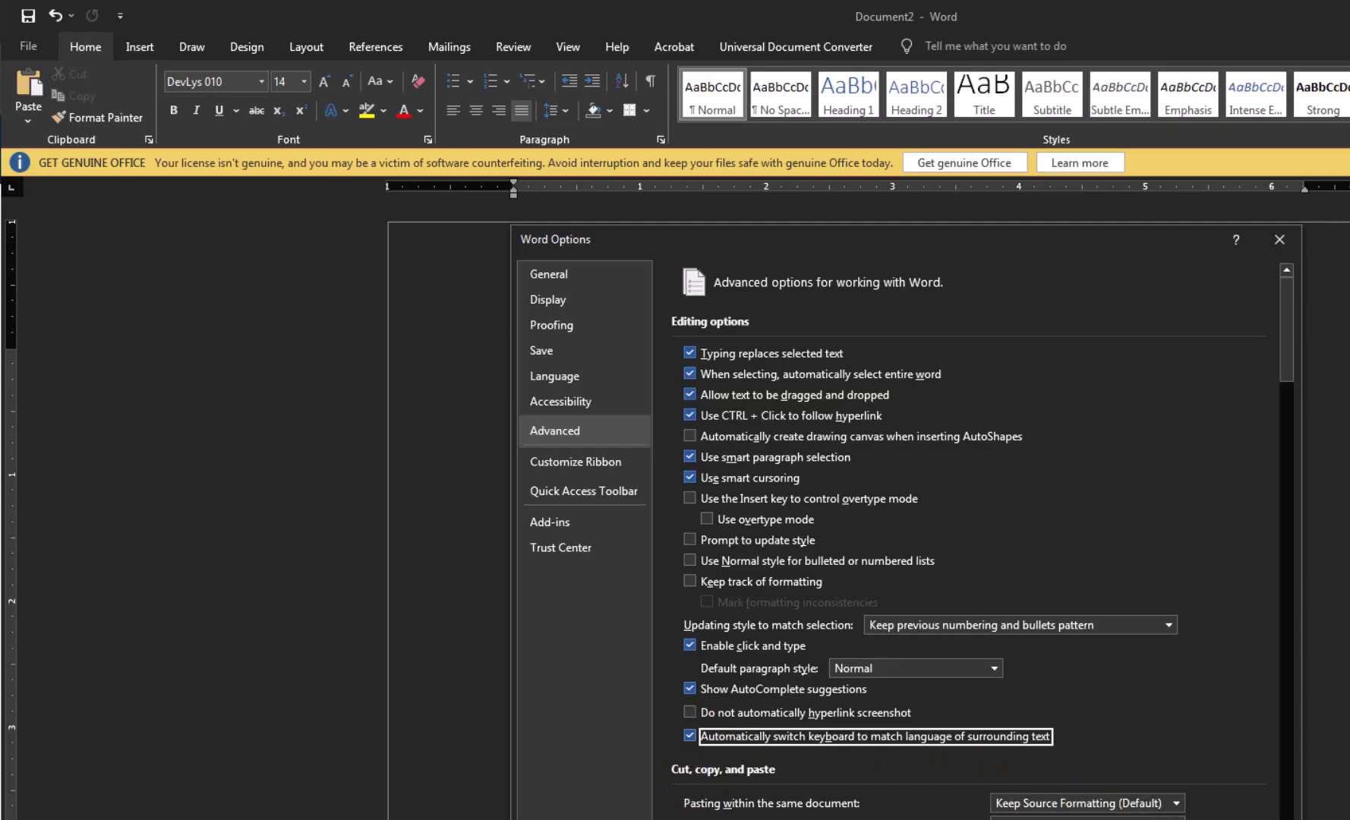
left_click(1162, 816)
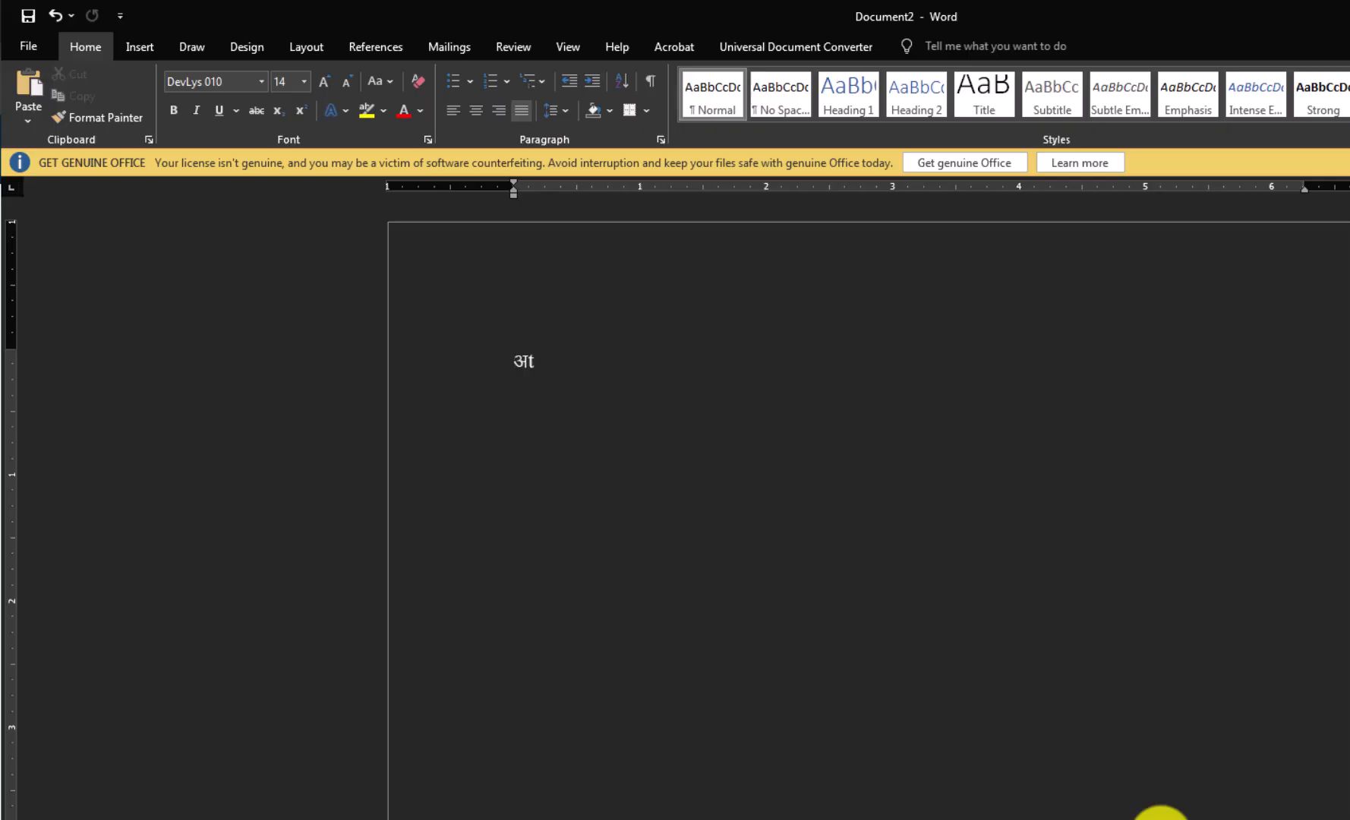
Select the Hindi character and the English letter in turn to compare their font and size
key("shift+Right")
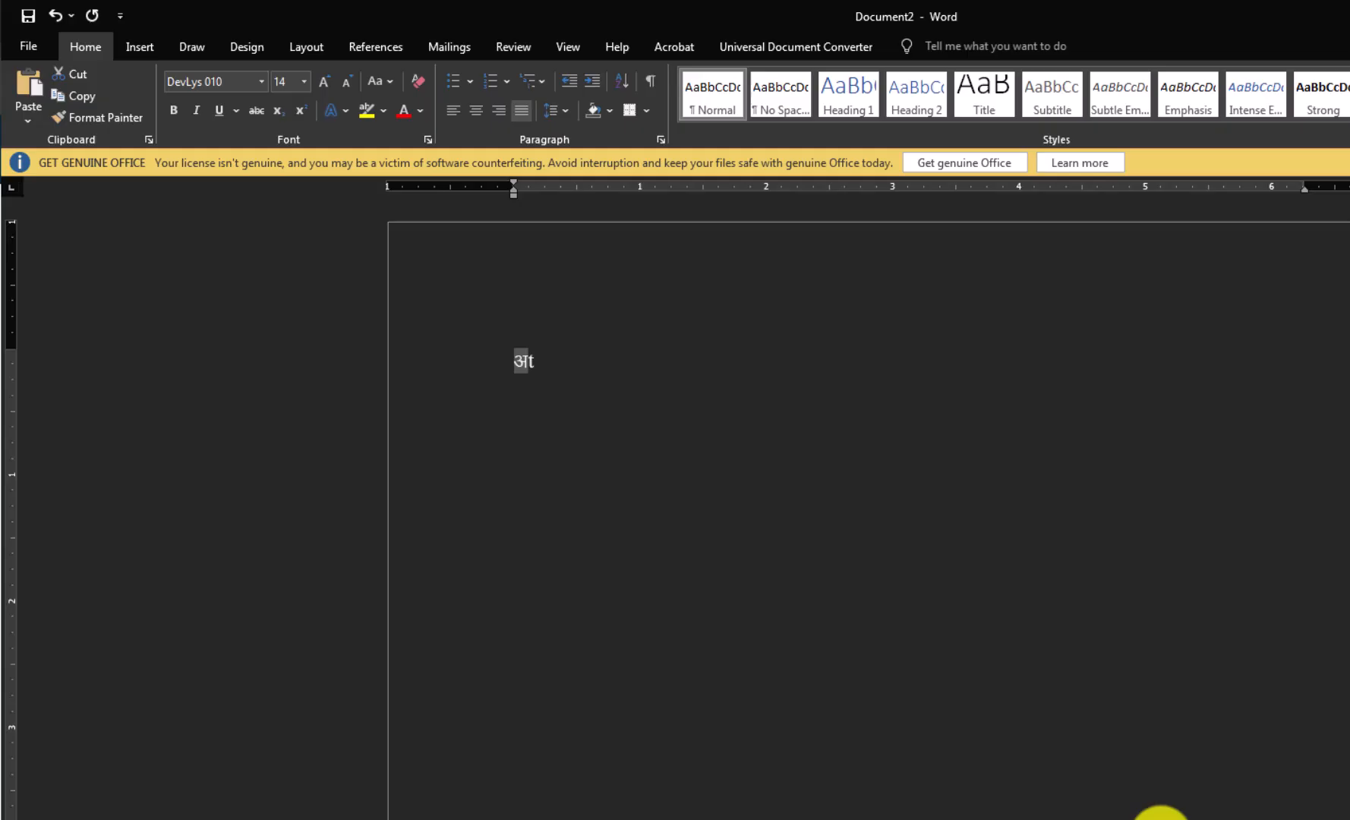
key("Right")
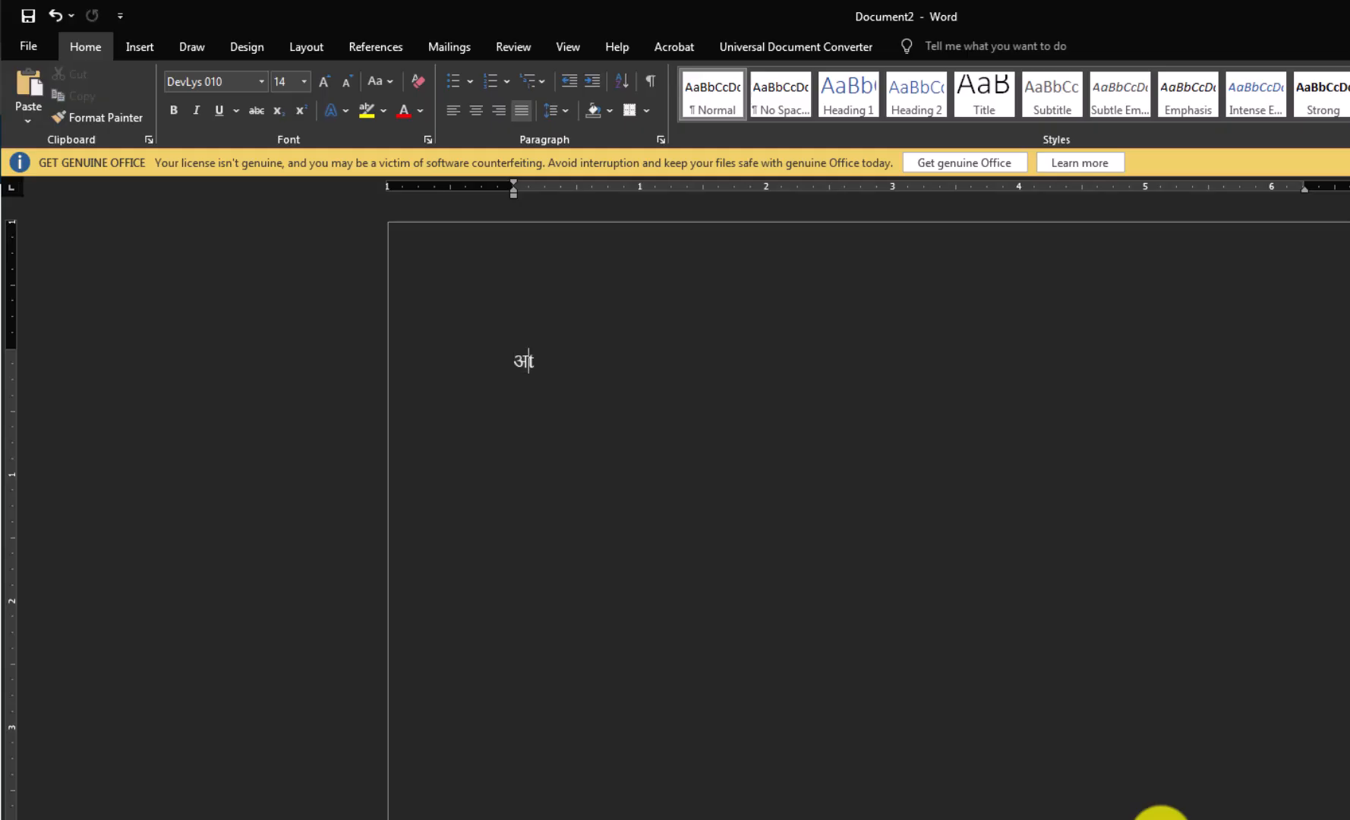
key("shift+Right")
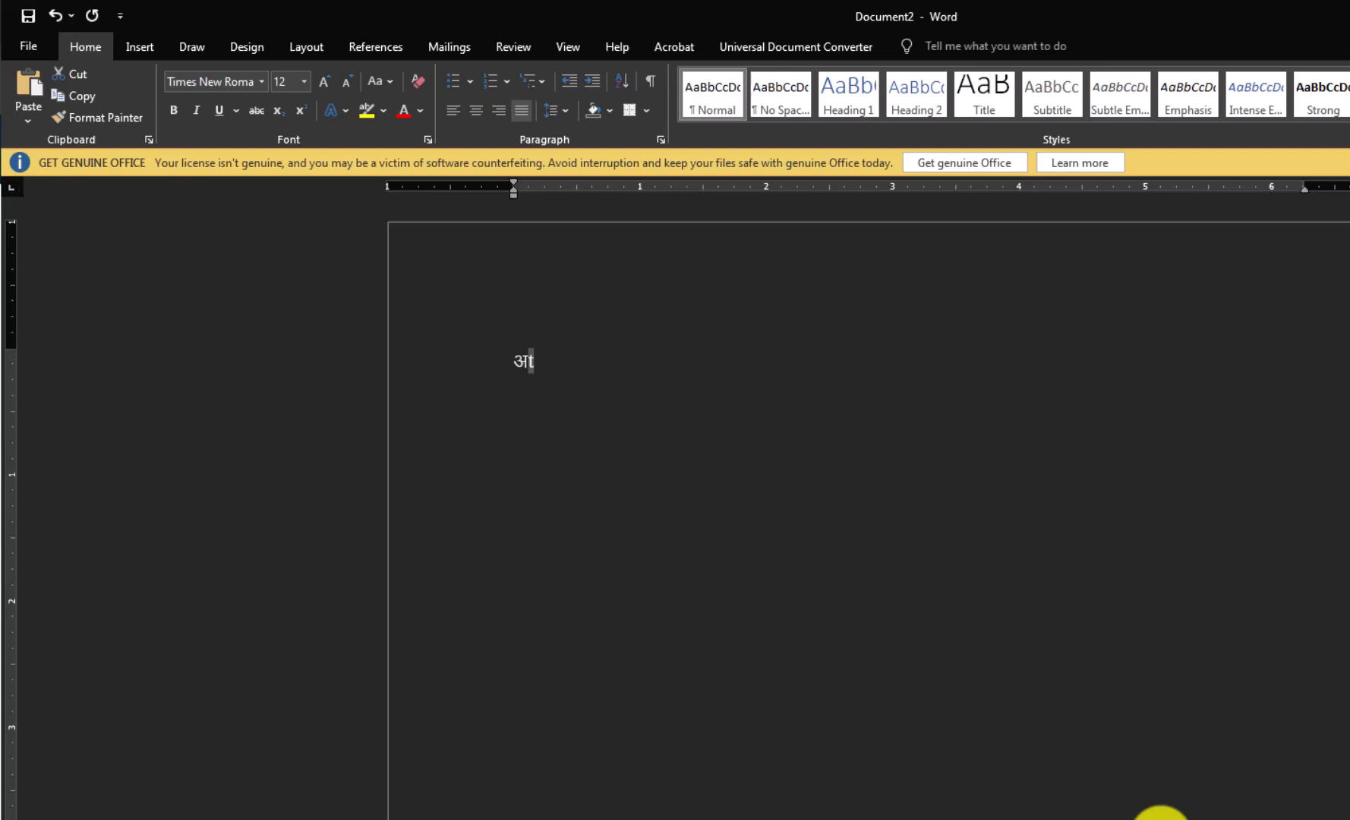
Write "श्री गणेशाय नमः" in DevLys 010 at the start of the line, before the sample characters
key("Home")
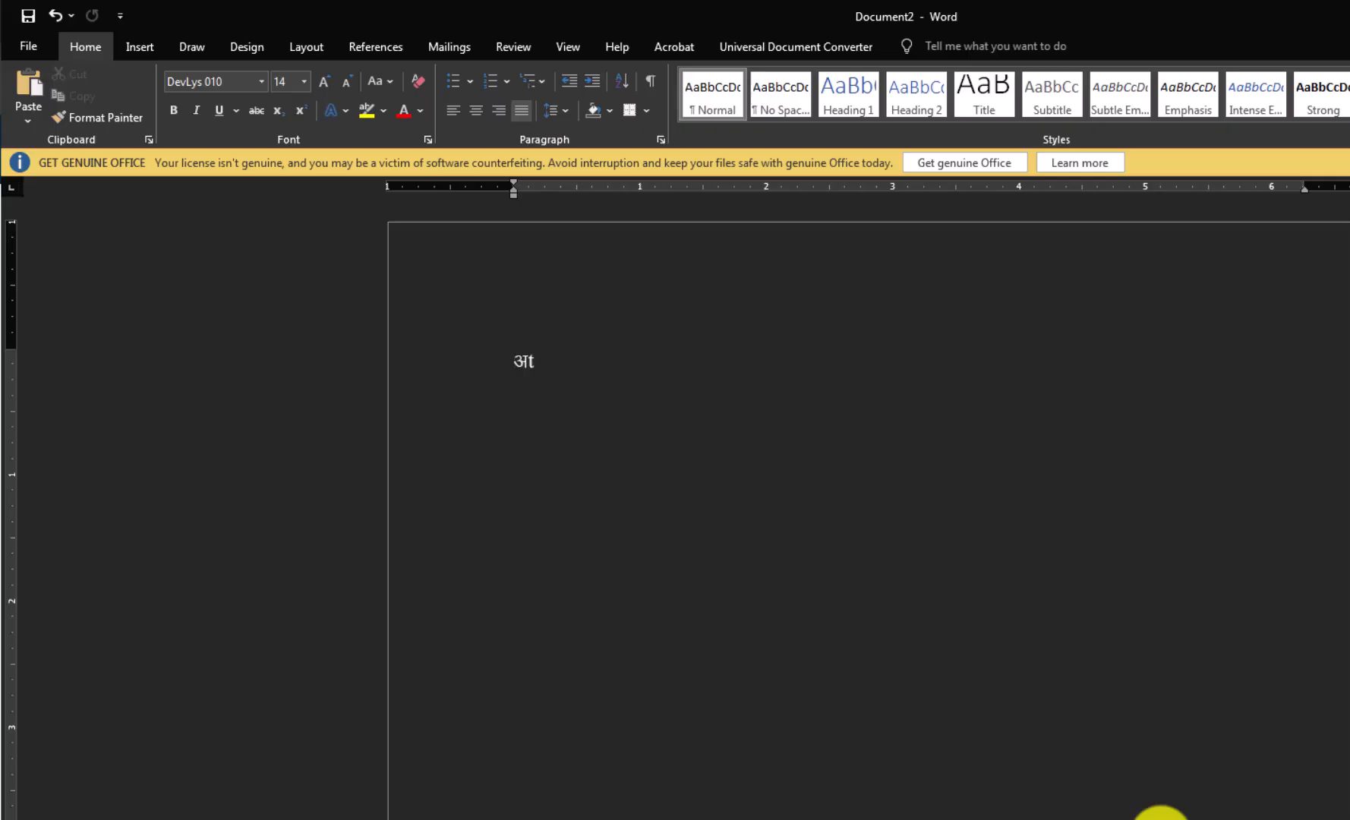
type("Jh ")
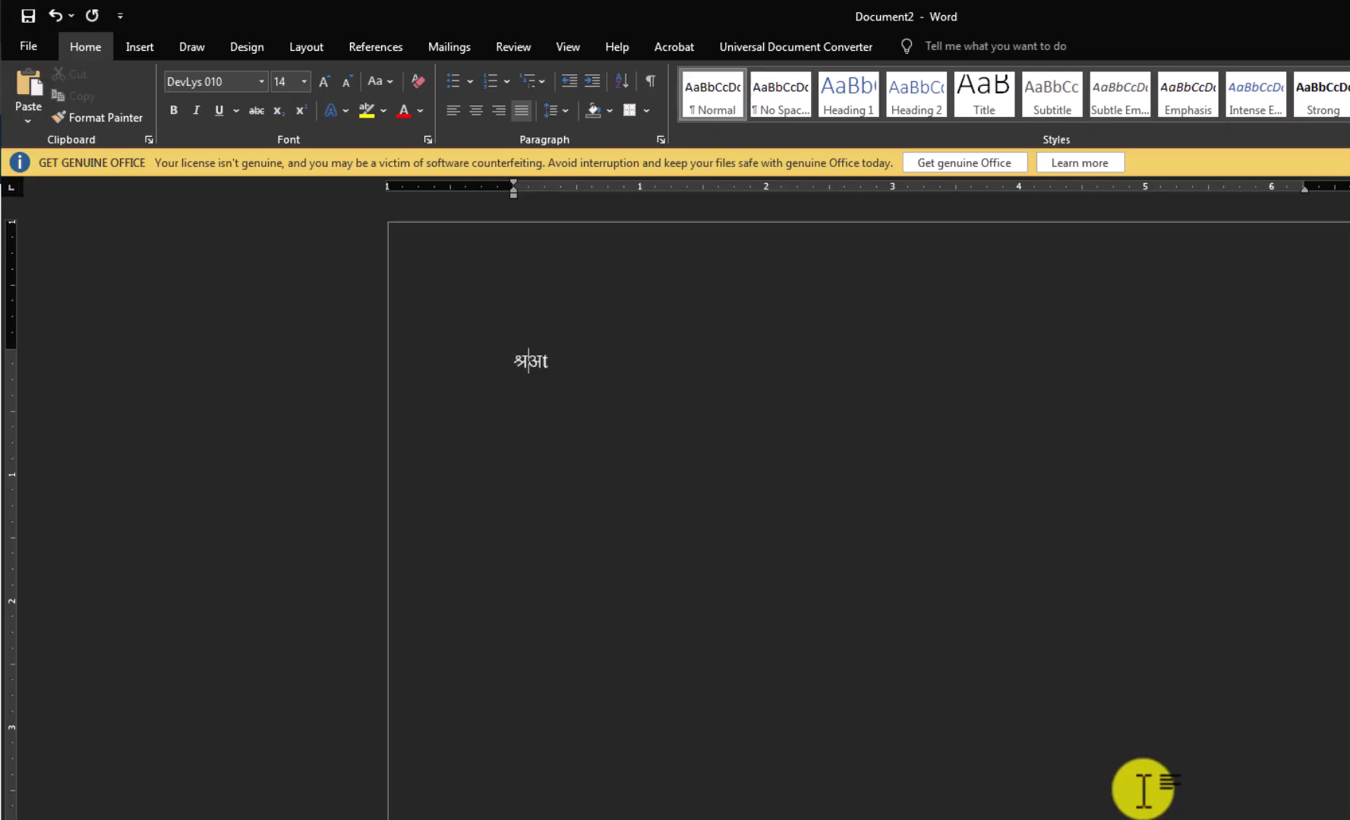
type("x.ks'kk; ")
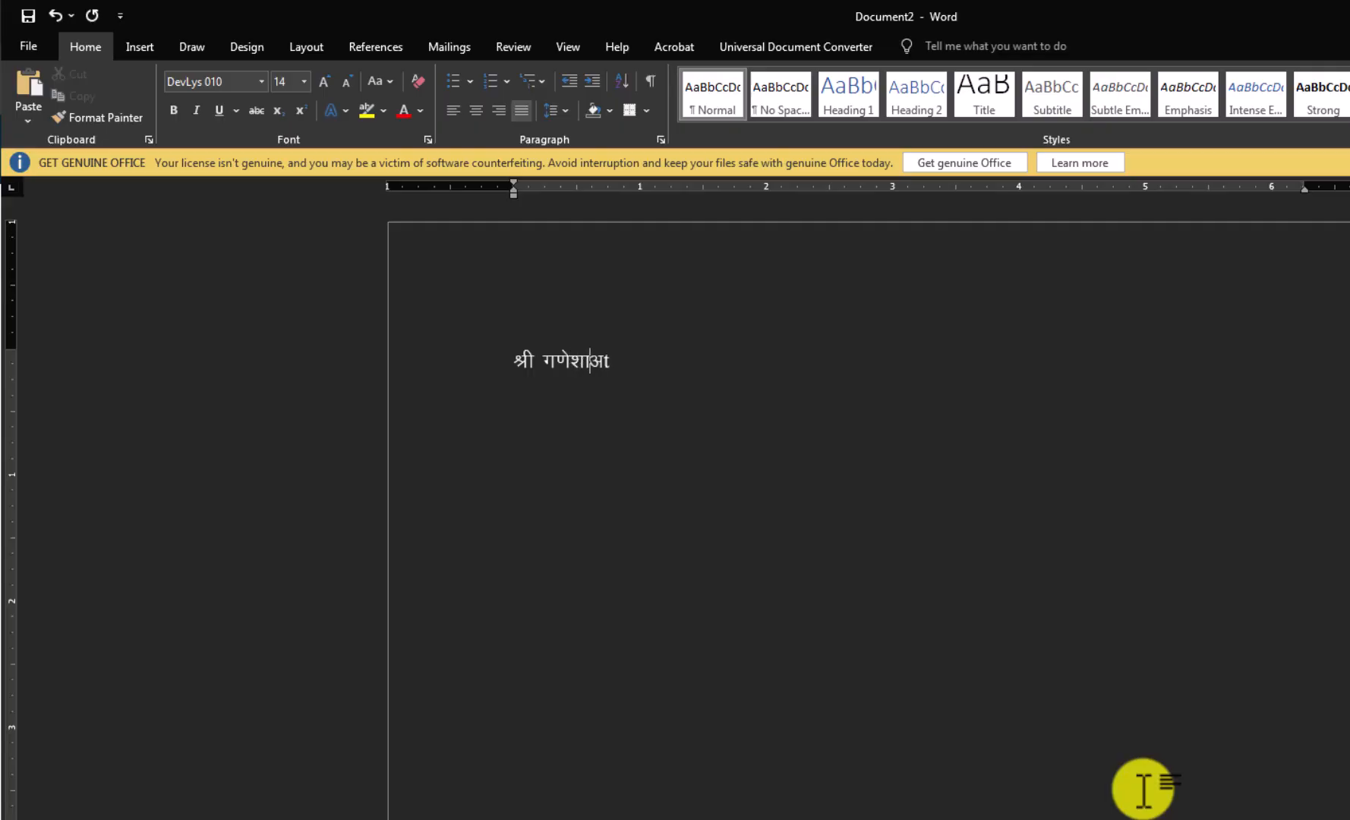
type("ue%")
Paste the copied "t" to switch to Times New Roman, delete it and write "Sh. Ganeshya Namah" after the Hindi phrase
key("ctrl+v")
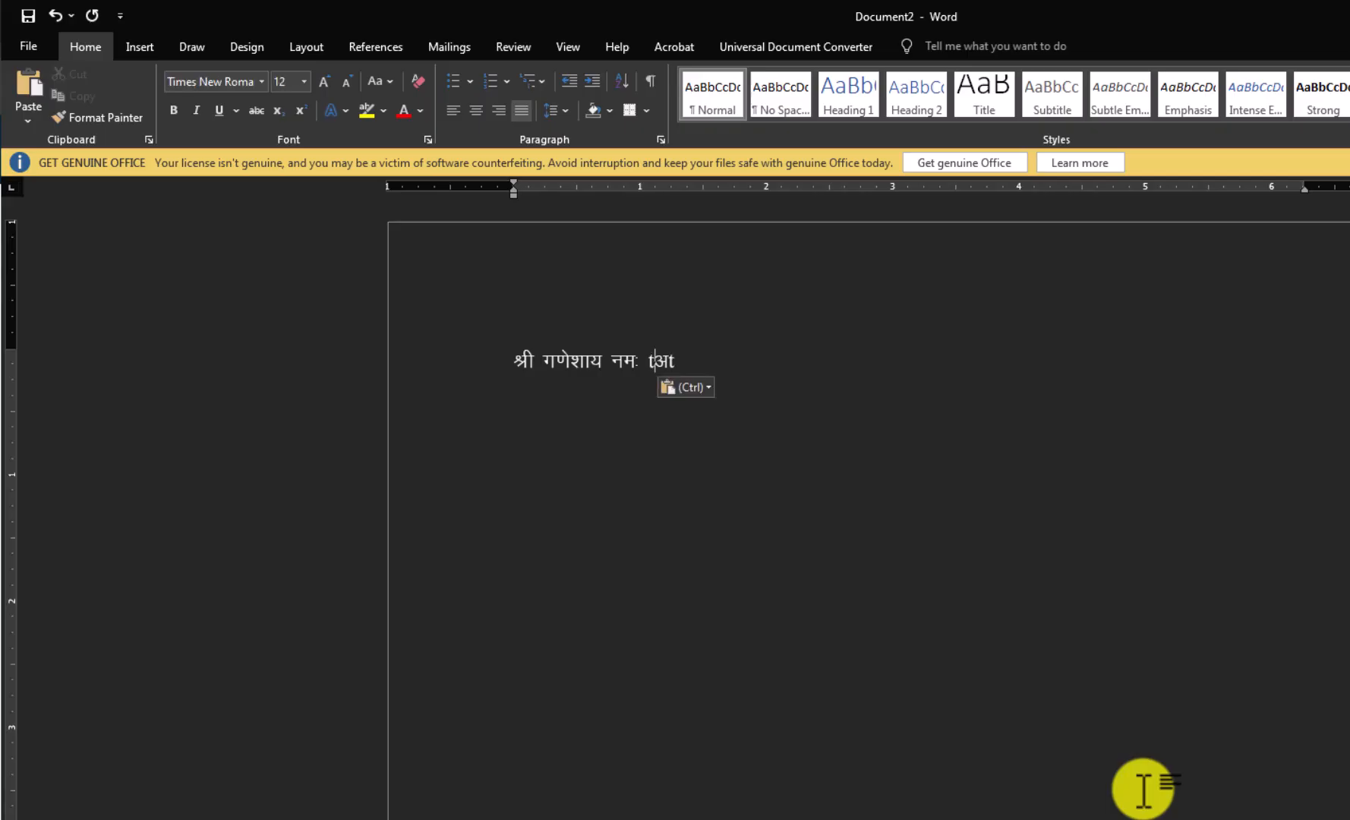
key("BackSpace")
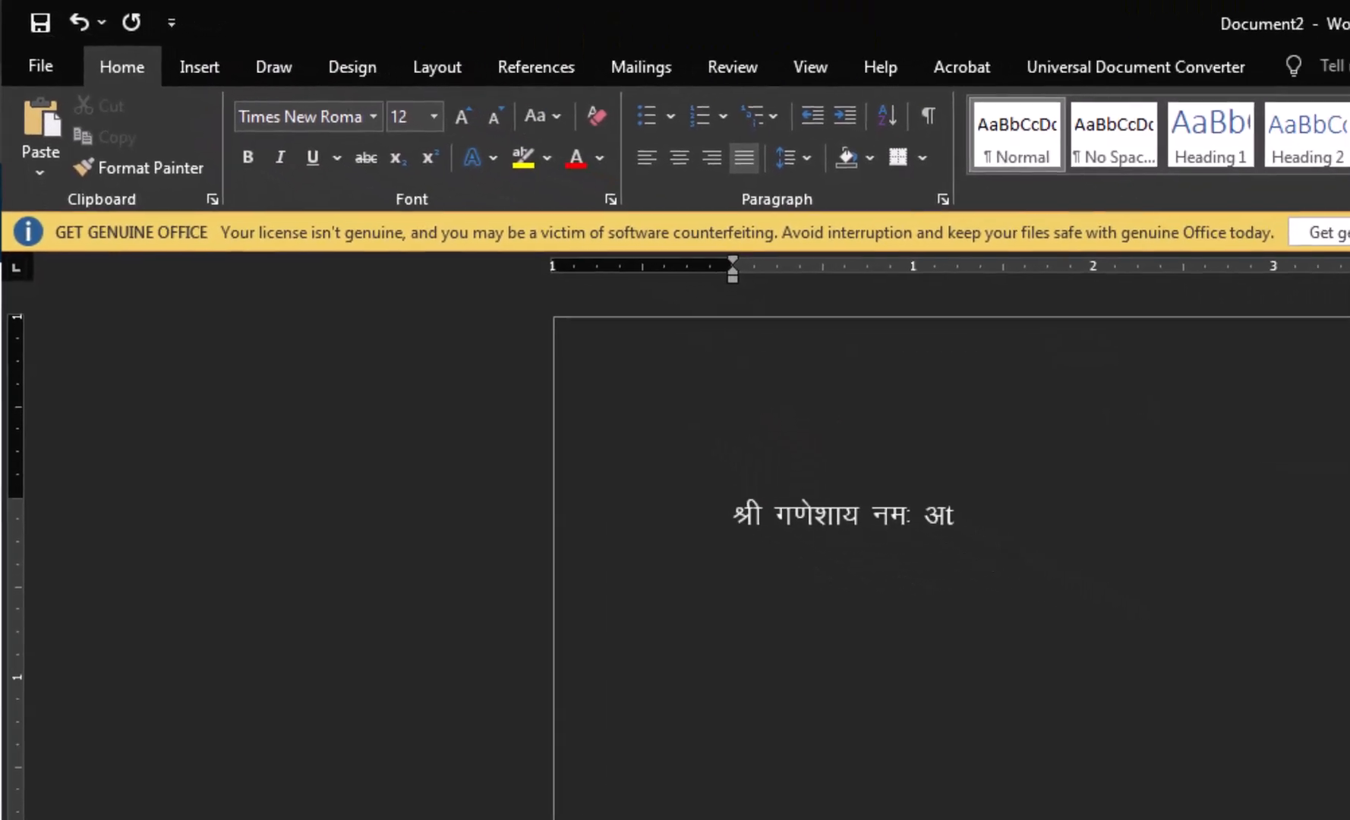
type("Sh. ")
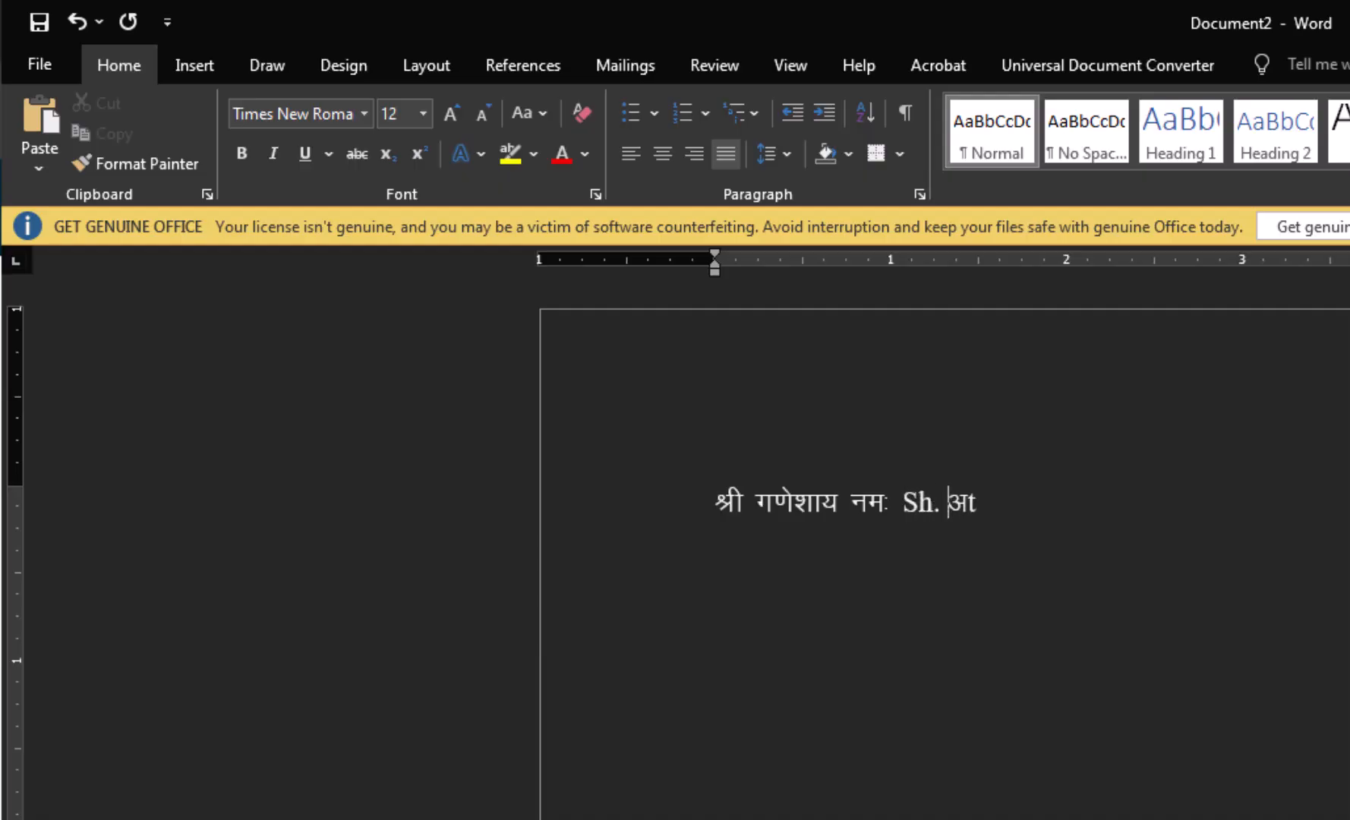
type("Ganesh")
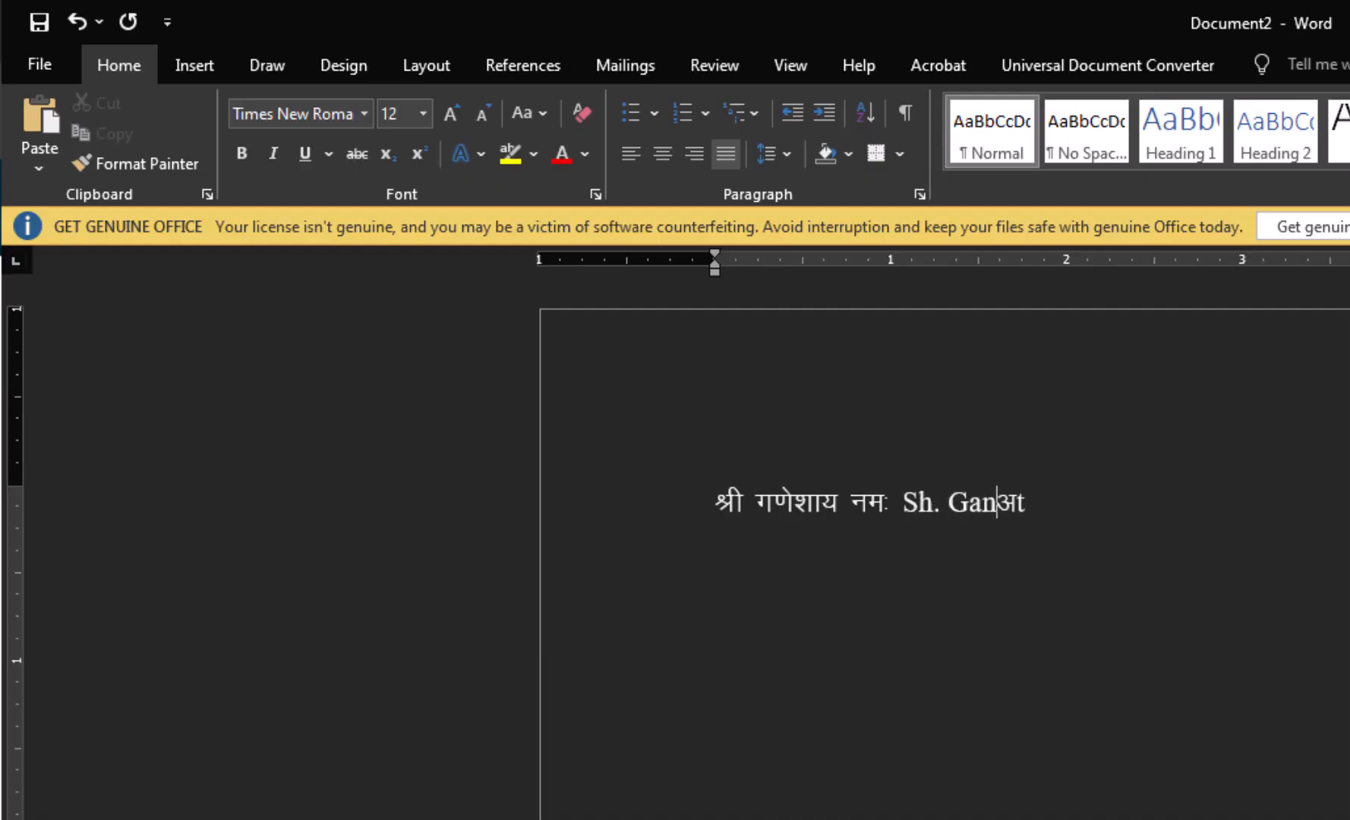
key("BackSpace")
type("ya")
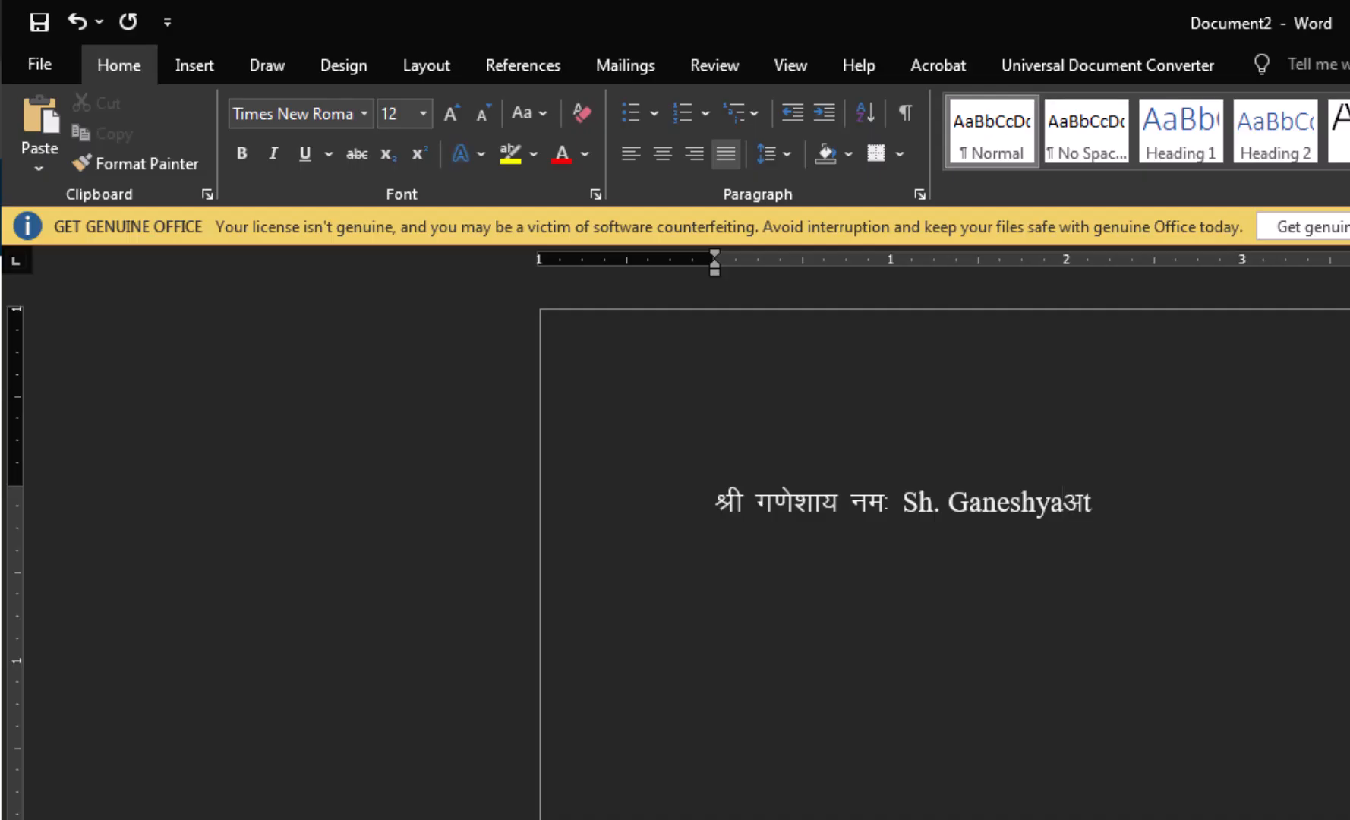
type(" Na")
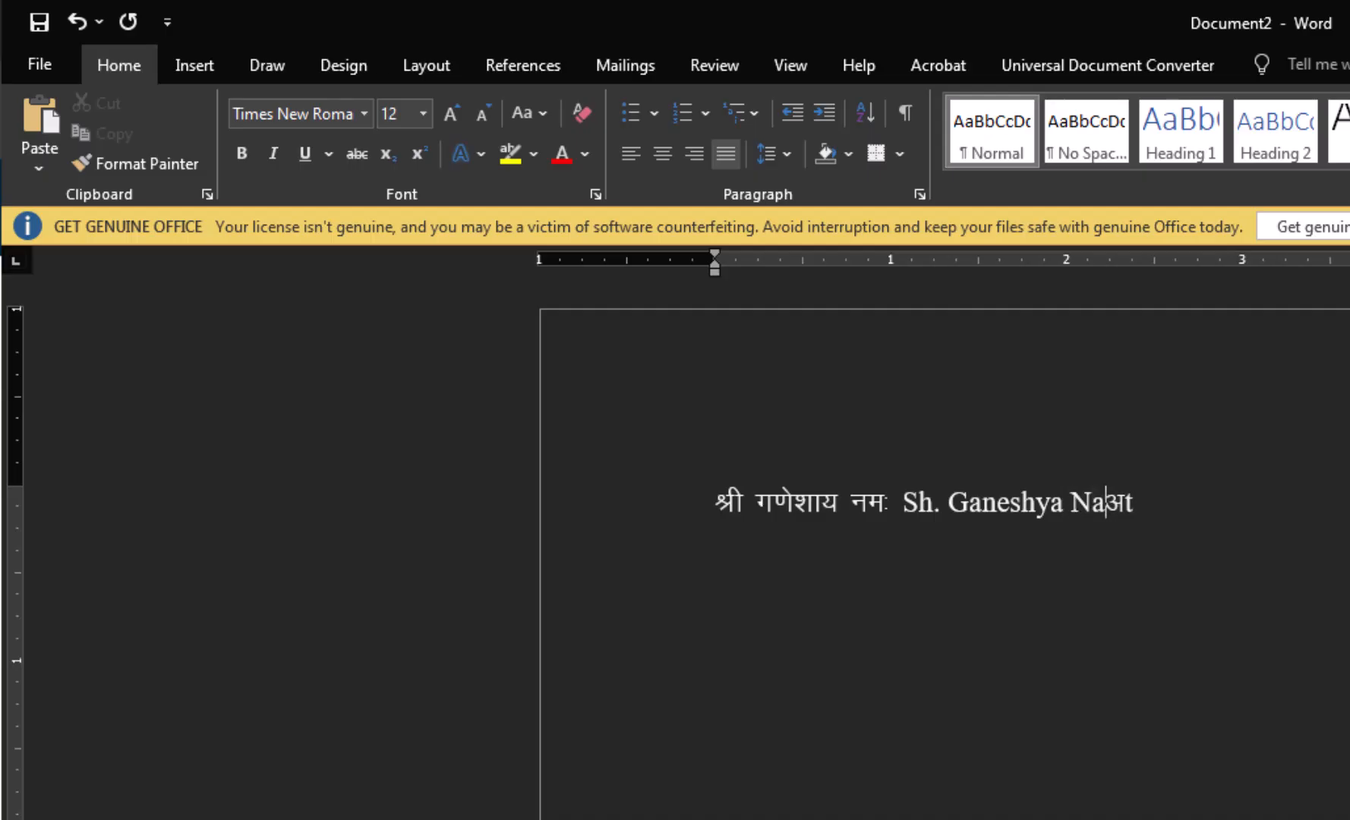
type("mah")
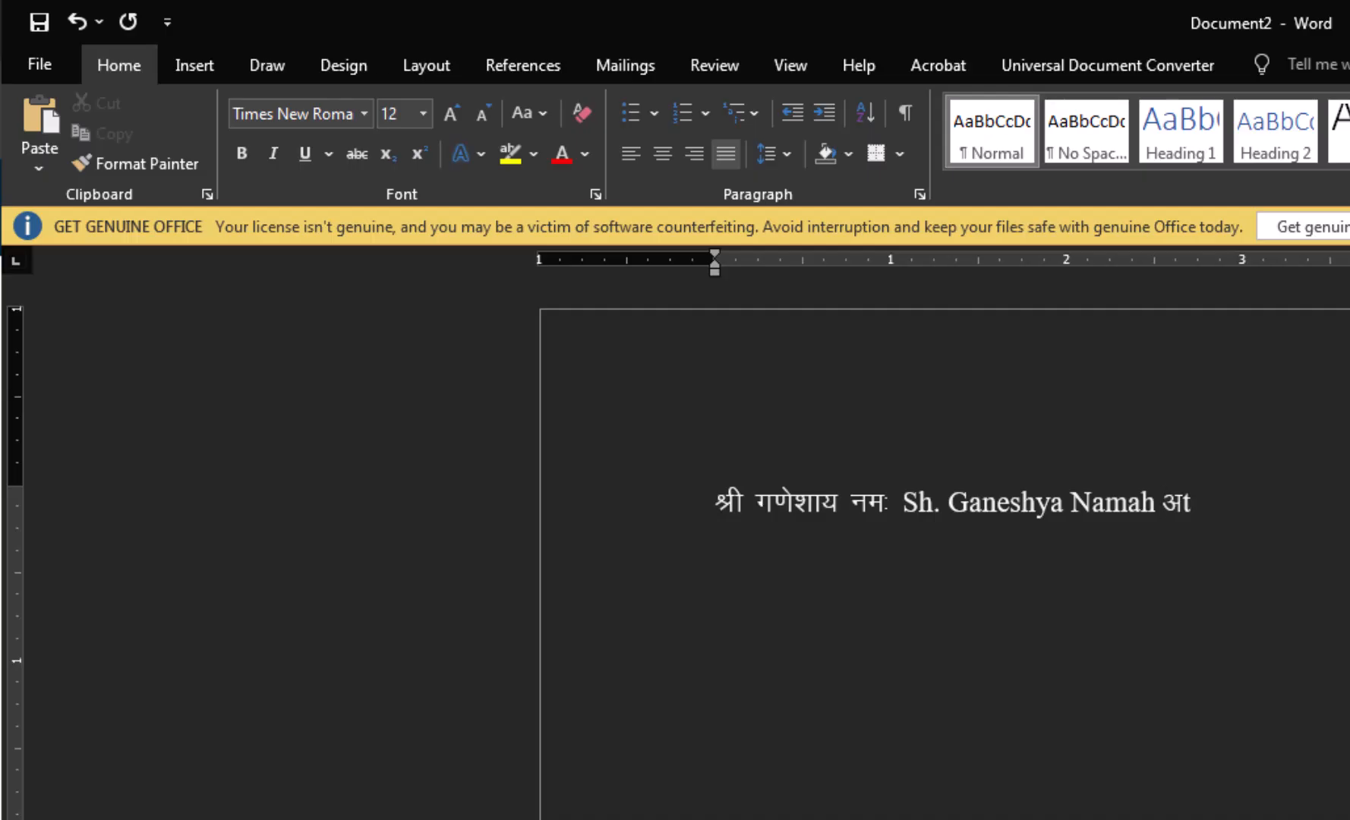
Pick up the DevLys 010 font from the sample "अ" and write "श्री गा" in front of it
key("Right")
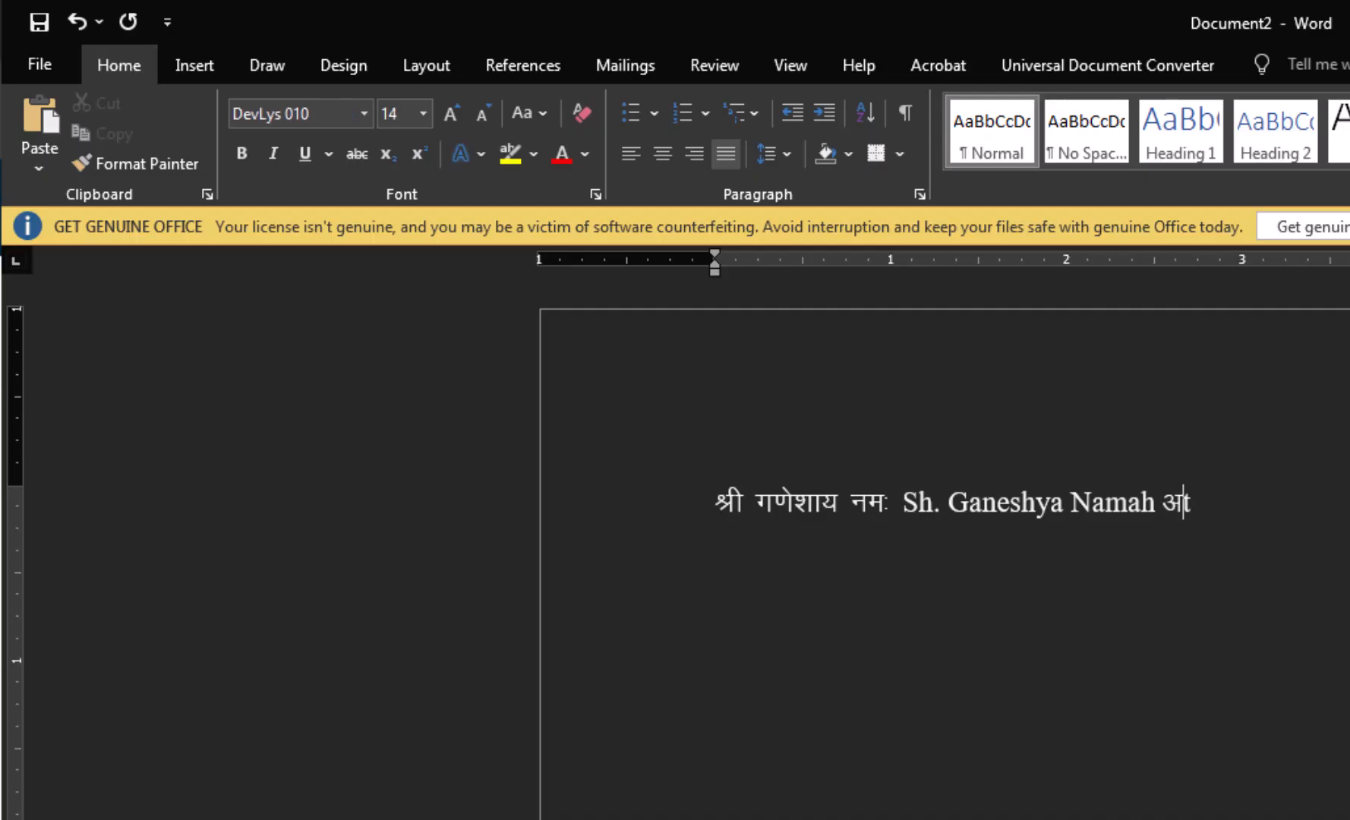
key("Left")
type("Jh xks")
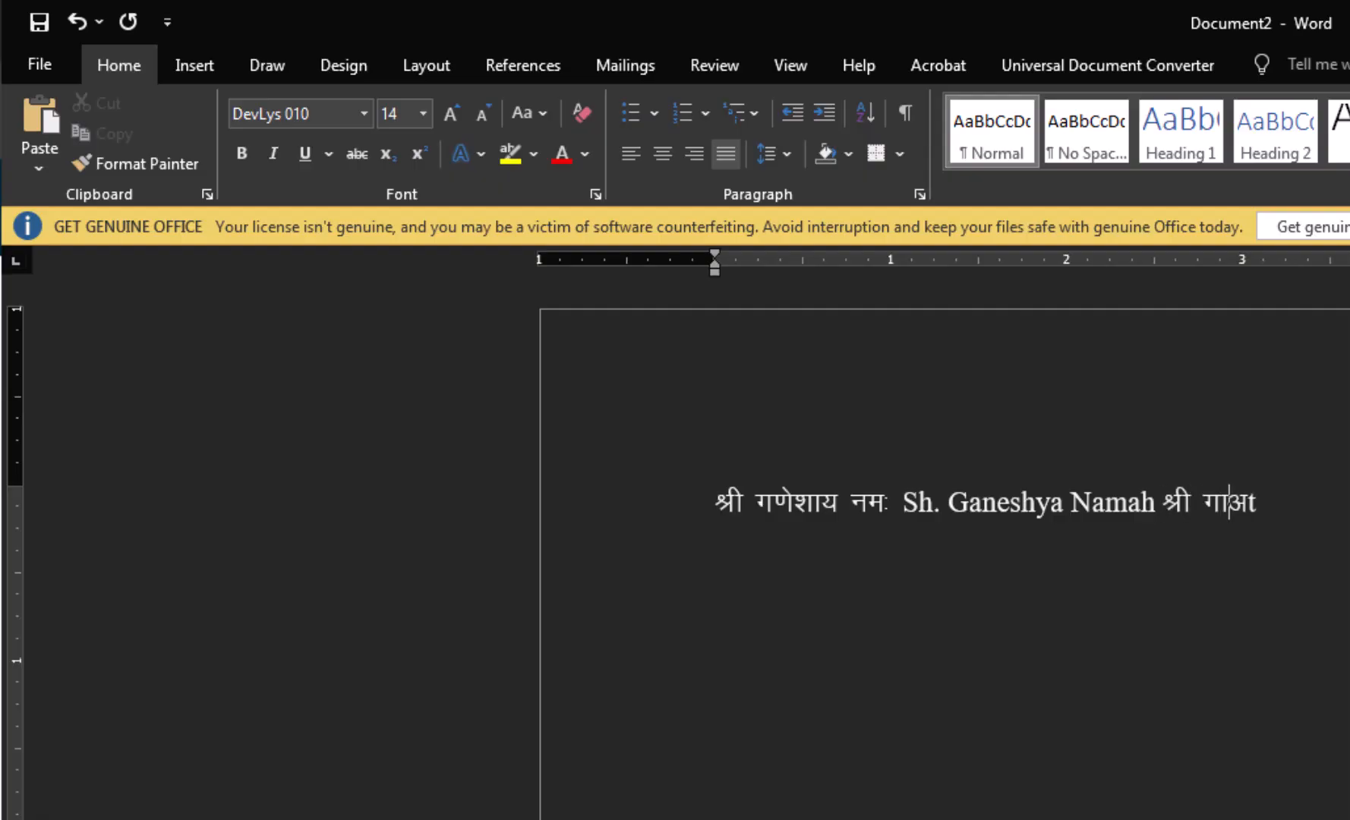